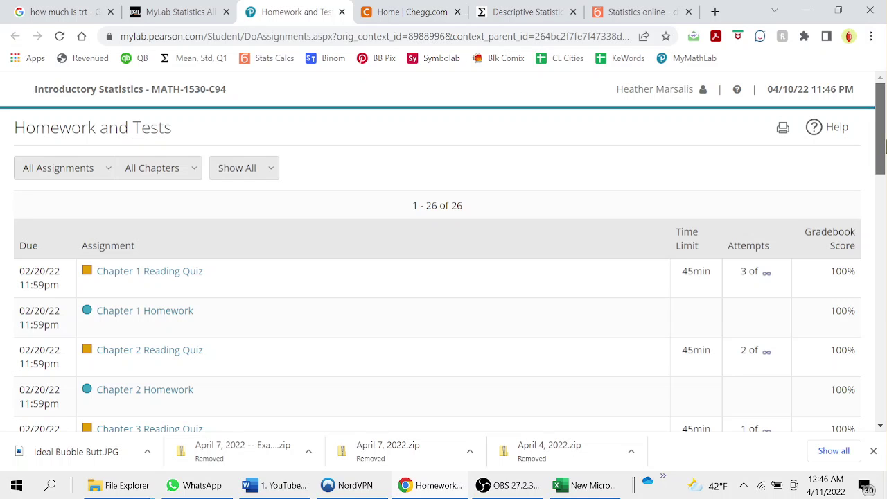
# Open the FINAL EXAM assignment from the Homework and Tests list and start the test
pyautogui.moveTo(885, 144); pyautogui.dragTo(885, 402)
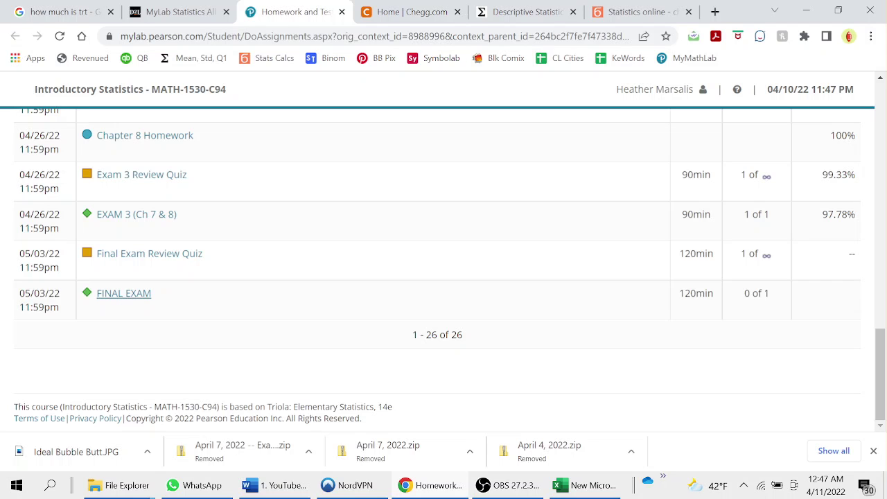
pyautogui.click(124, 294)
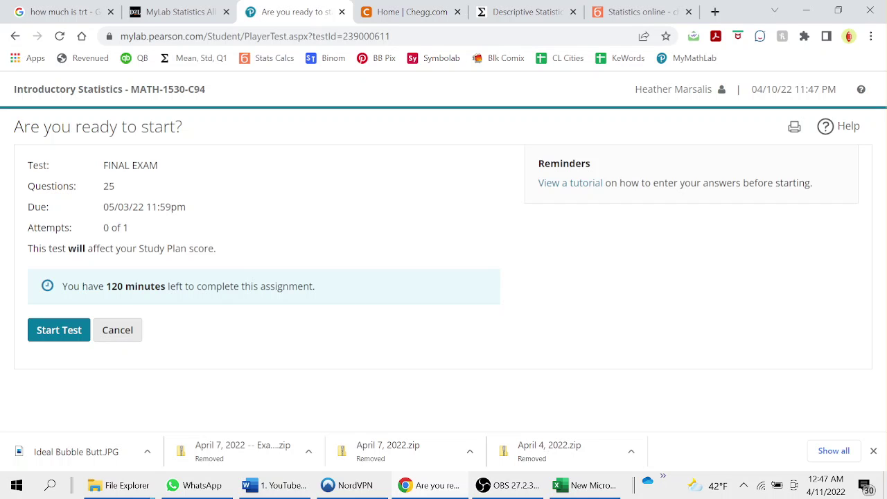
pyautogui.click(59, 330)
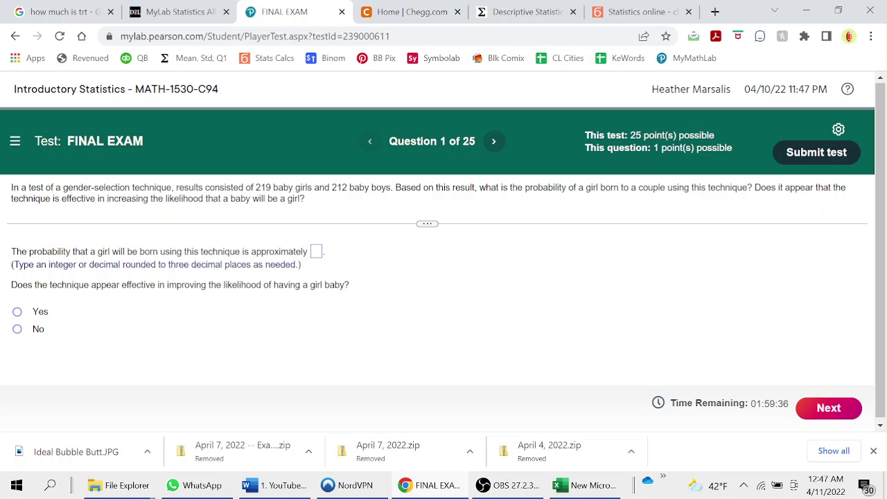
# Answer question 1 with a probability of 0.508 and No for the technique's effectiveness, and advance to question 2
pyautogui.click(316, 251)
pyautogui.write('0.5')
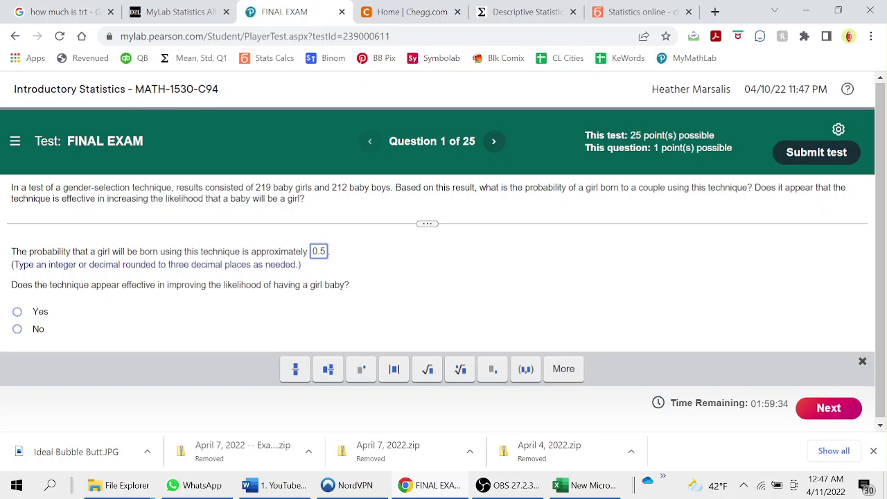
pyautogui.write('08')
pyautogui.click(17, 329)
pyautogui.click(494, 142)
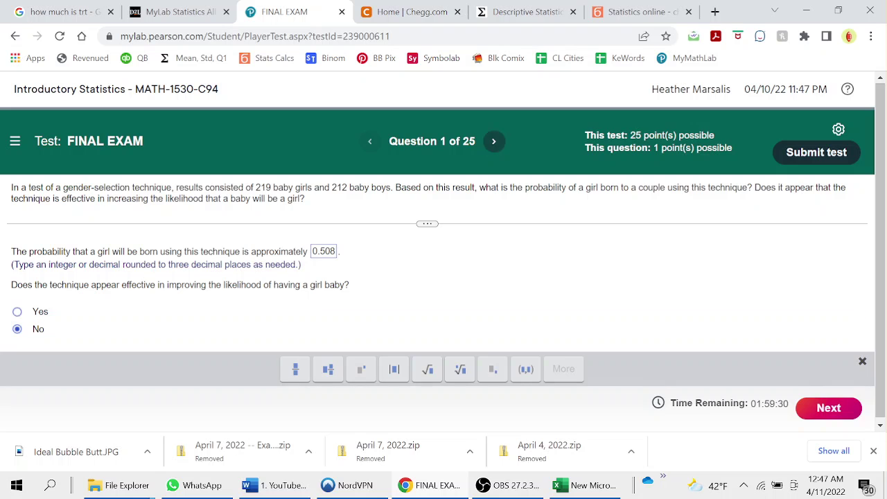
pyautogui.click(829, 408)
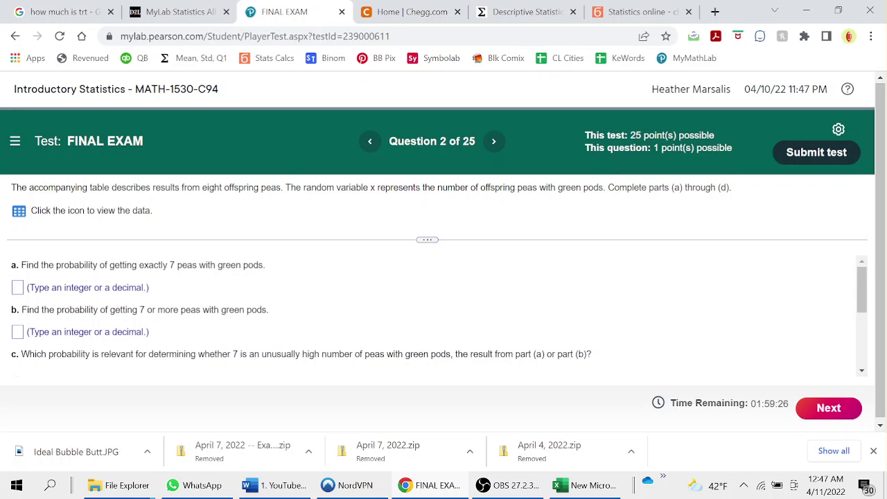
# Consult the pea probability table and enter 0.281 as the part (a) answer for exactly 7 peas with green pods
pyautogui.click(19, 211)
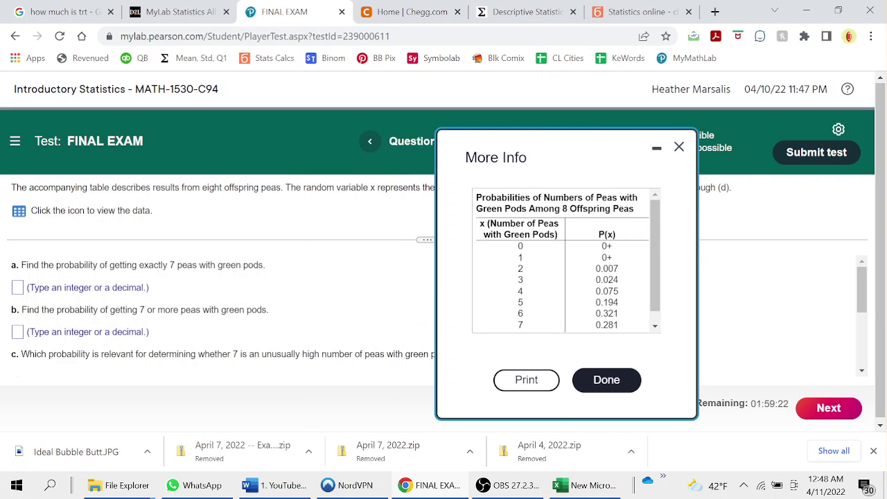
pyautogui.scroll(-1, 566, 260)
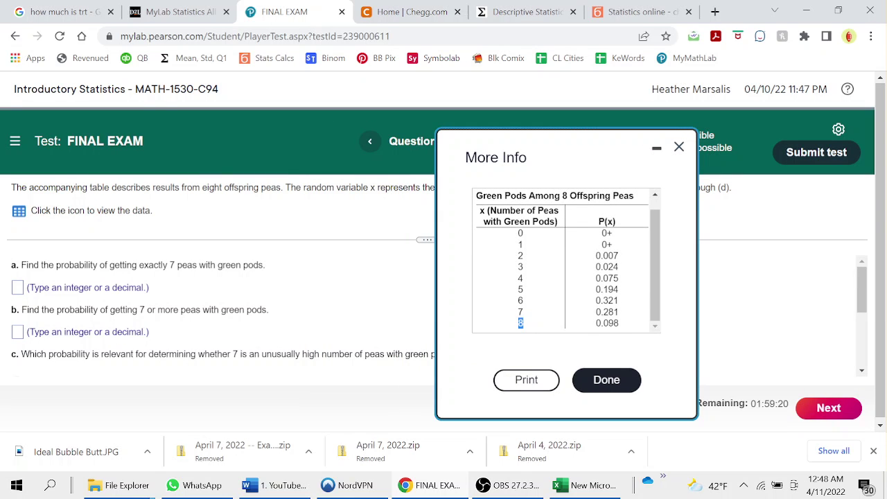
pyautogui.click(607, 380)
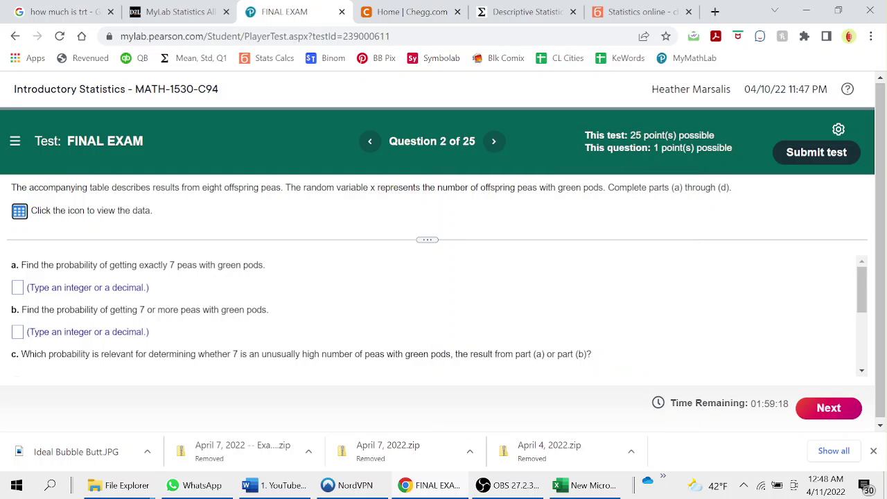
pyautogui.click(17, 287)
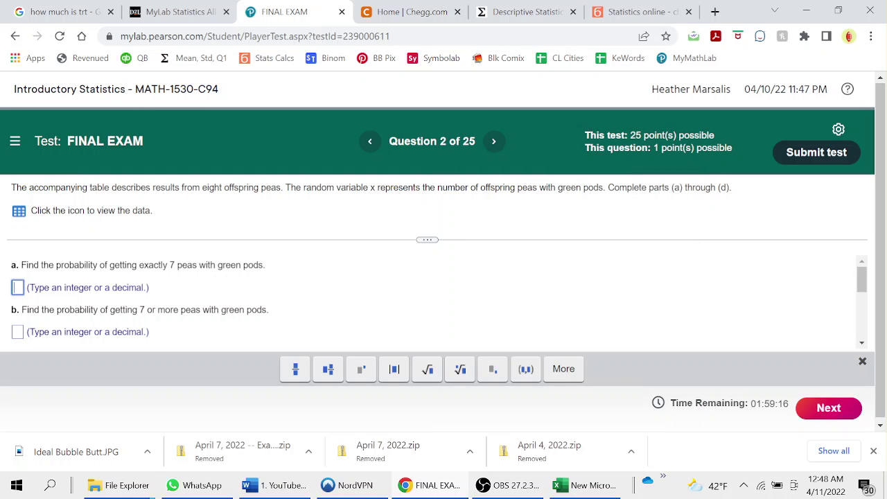
pyautogui.write('0.2')
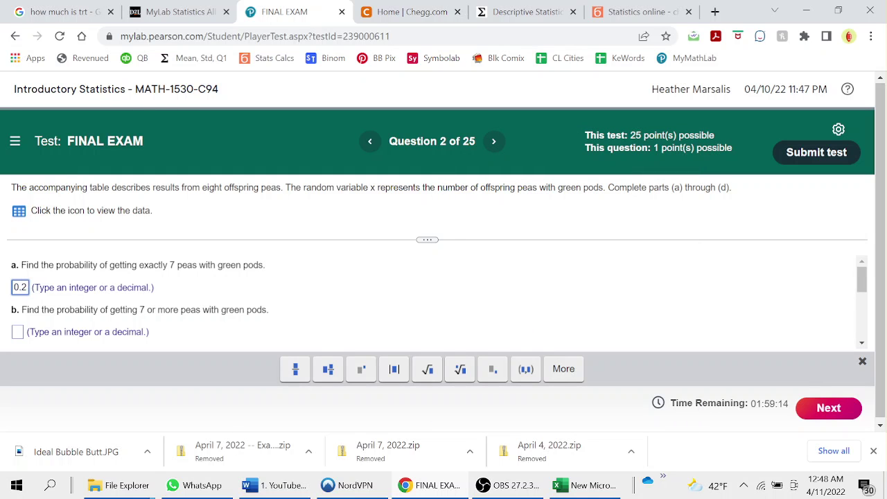
pyautogui.write('81')
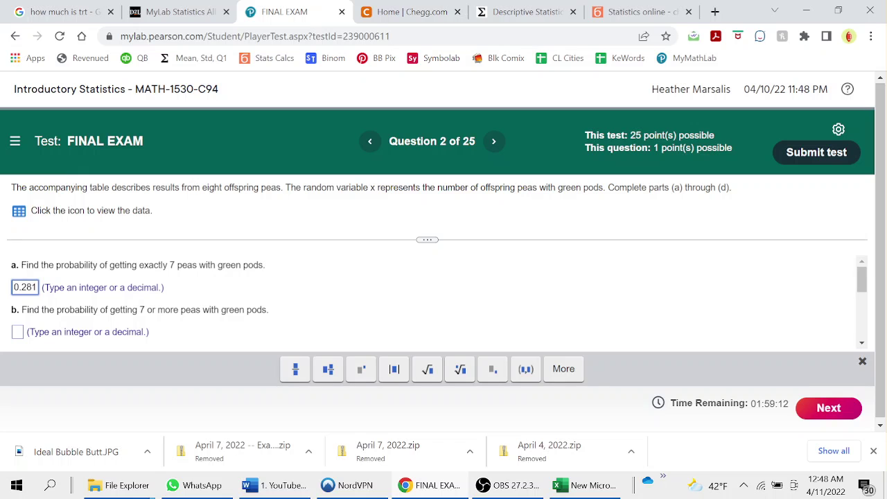
# Review the probability table again and enter 0.379 as the part (b) answer for 7 or more peas with green pods
pyautogui.click(19, 211)
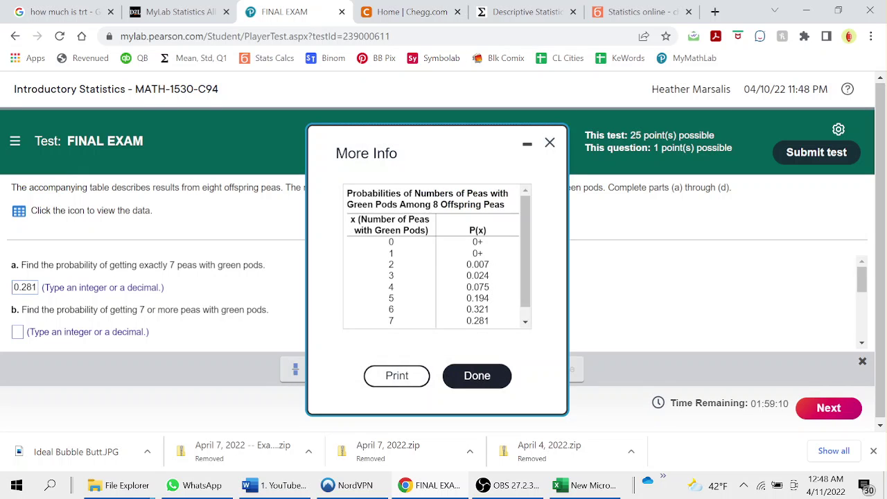
pyautogui.scroll(-1, 437, 256)
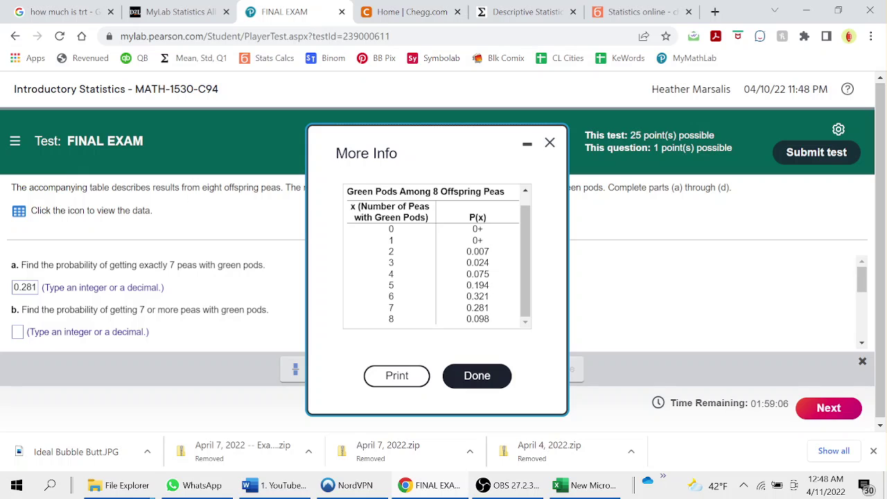
pyautogui.press('Escape')
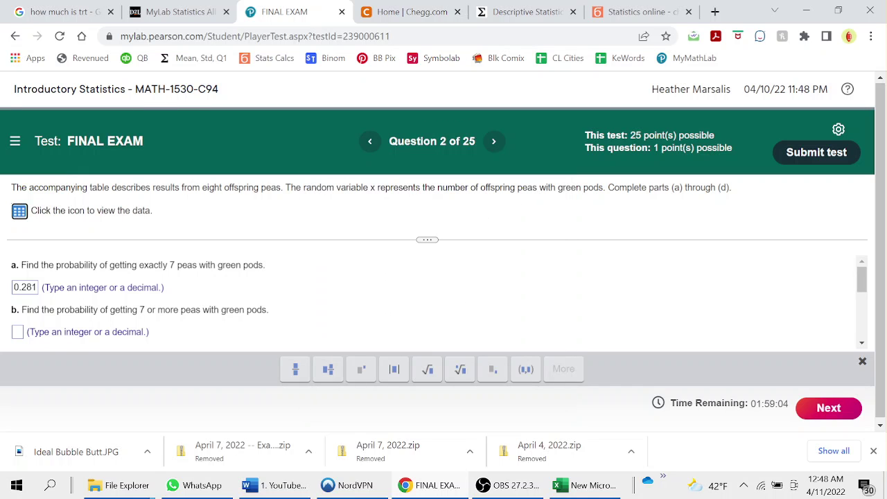
pyautogui.click(17, 332)
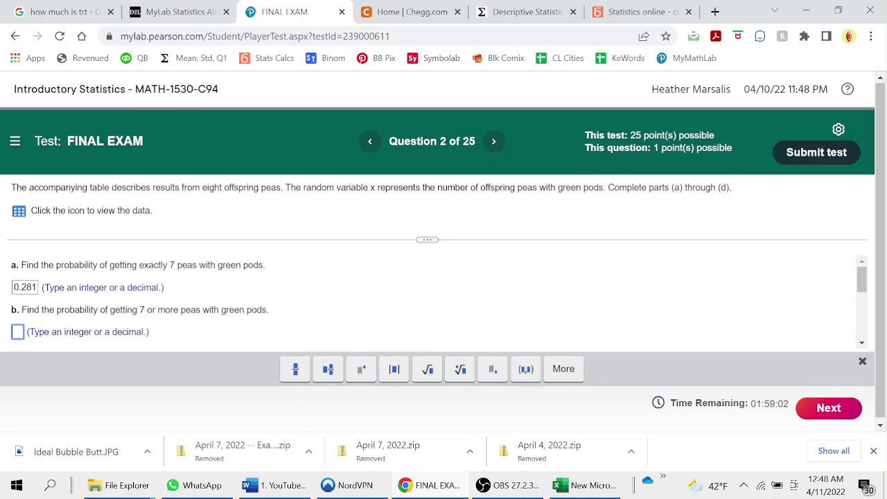
pyautogui.write('0.379')
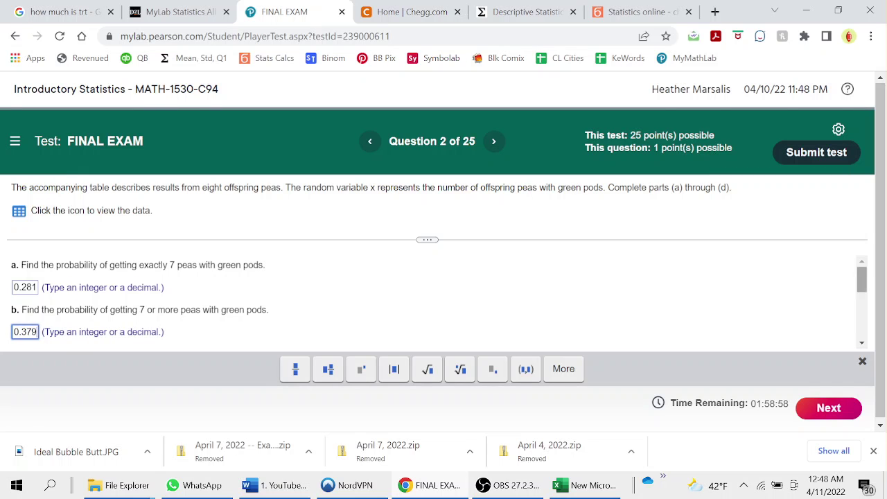
# Answer part (d) with option A, stating that the probability is greater than 0.05 and 7 is not unusually high
pyautogui.moveTo(862, 279); pyautogui.dragTo(886, 320)
pyautogui.scroll(-1, 439, 303)
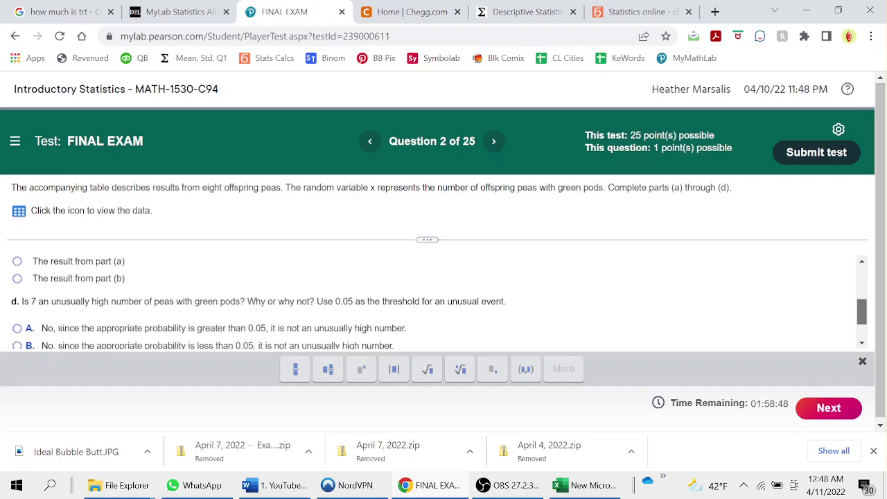
pyautogui.scroll(3, 440, 302)
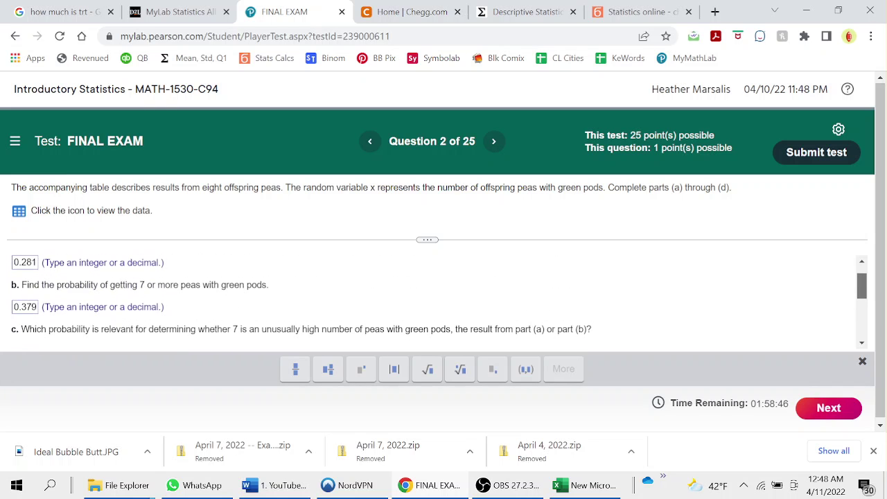
pyautogui.scroll(1, 440, 303)
pyautogui.scroll(-5, 440, 303)
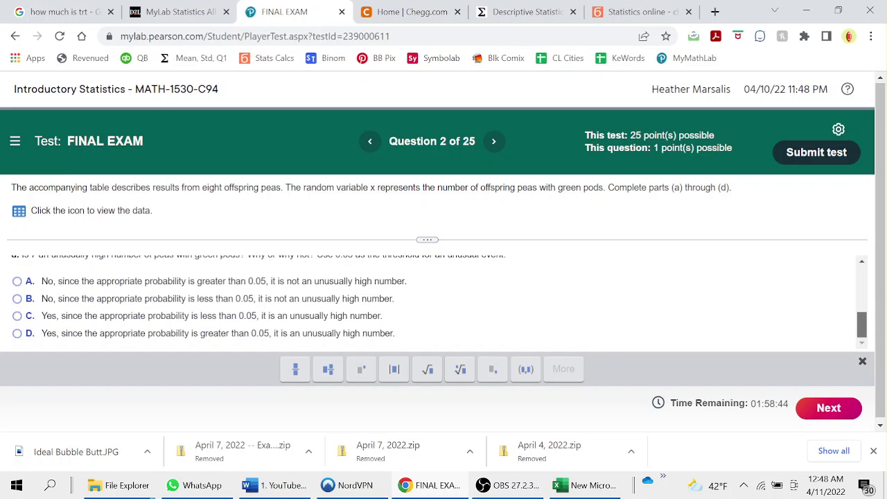
pyautogui.scroll(1, 440, 303)
pyautogui.scroll(-1, 439, 302)
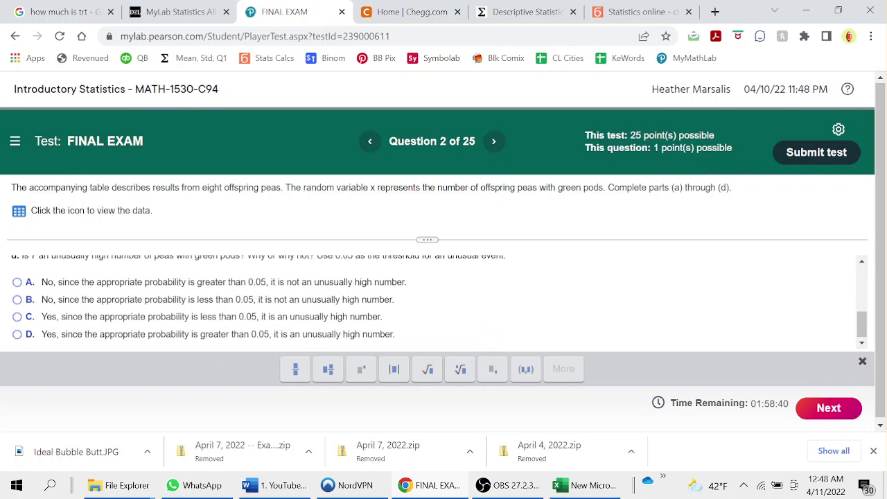
pyautogui.click(293, 281)
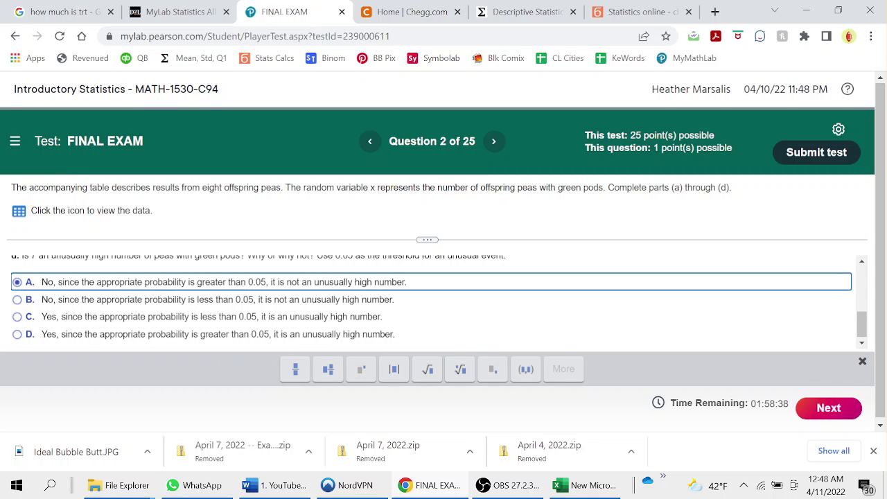
# Copy the full part (c) question text about which probability is relevant for determining an unusually high number of peas
pyautogui.scroll(4, 293, 282)
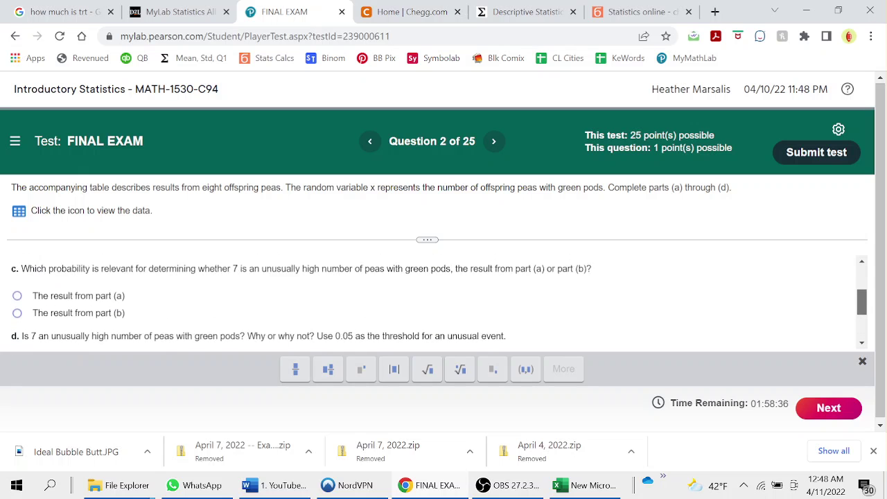
pyautogui.scroll(1, 439, 303)
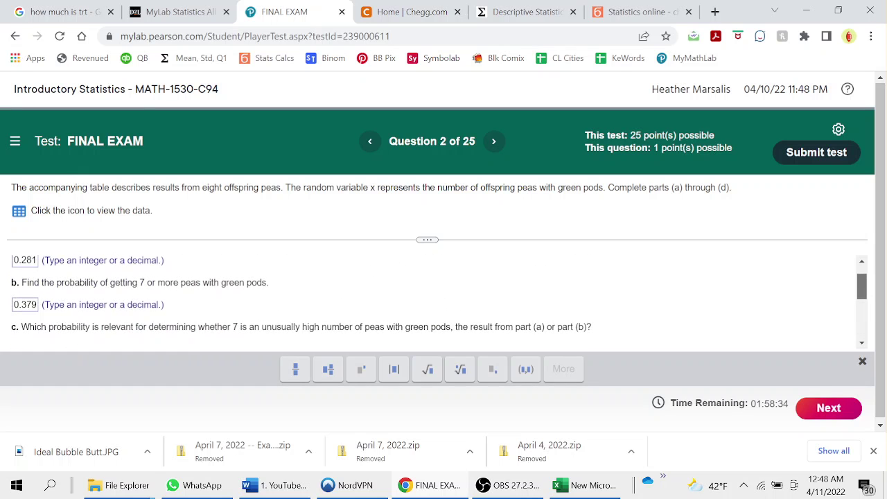
pyautogui.scroll(-1, 439, 303)
pyautogui.scroll(-1, 439, 303)
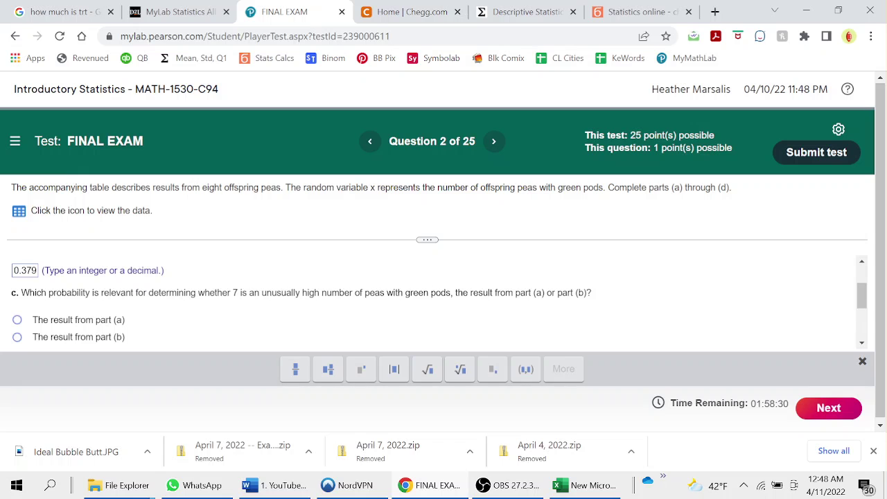
pyautogui.moveTo(11, 293); pyautogui.dragTo(592, 293)
pyautogui.hotkey('ctrl', 'c')
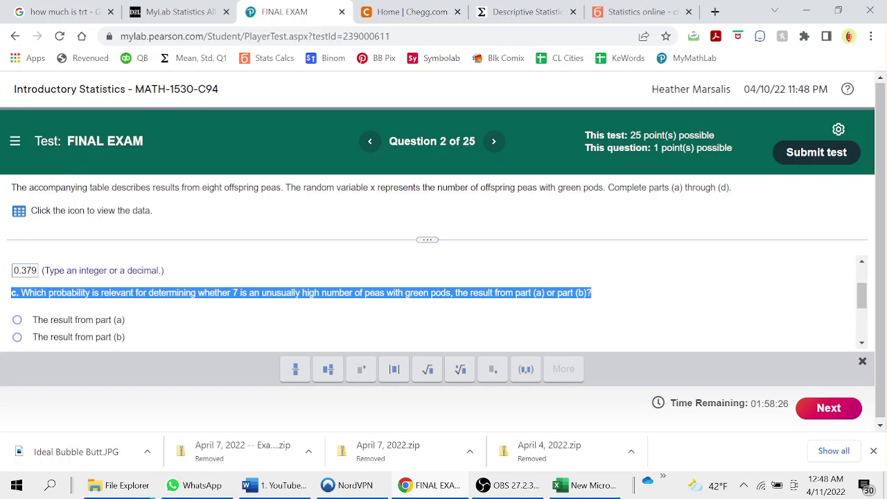
# Switch to the Chegg browser tab and search Google for the copied part (c) question in quotation marks
pyautogui.click(413, 12)
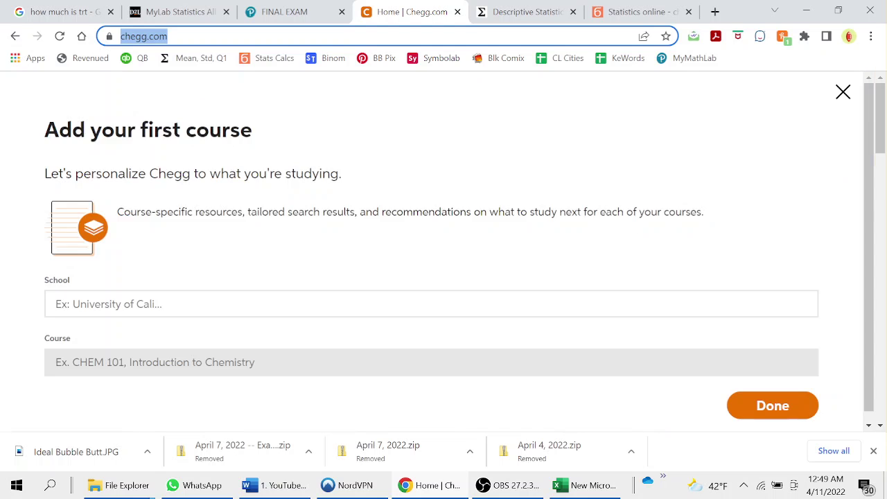
pyautogui.press('Down')
pyautogui.hotkey('ctrl', 'v')
pyautogui.press('Return')
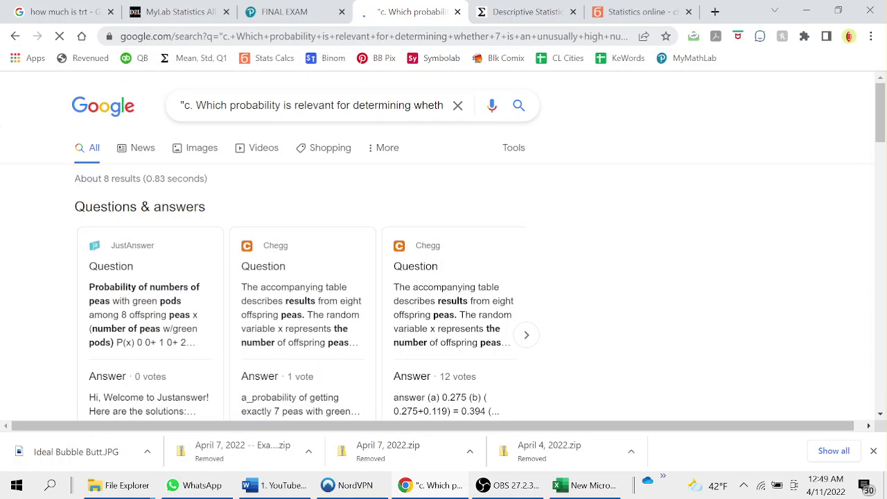
# Open a matching Chegg solution from the results, examine its expert answer for parts (a) to (d), and return to the exam tab
pyautogui.moveTo(885, 117); pyautogui.dragTo(885, 211)
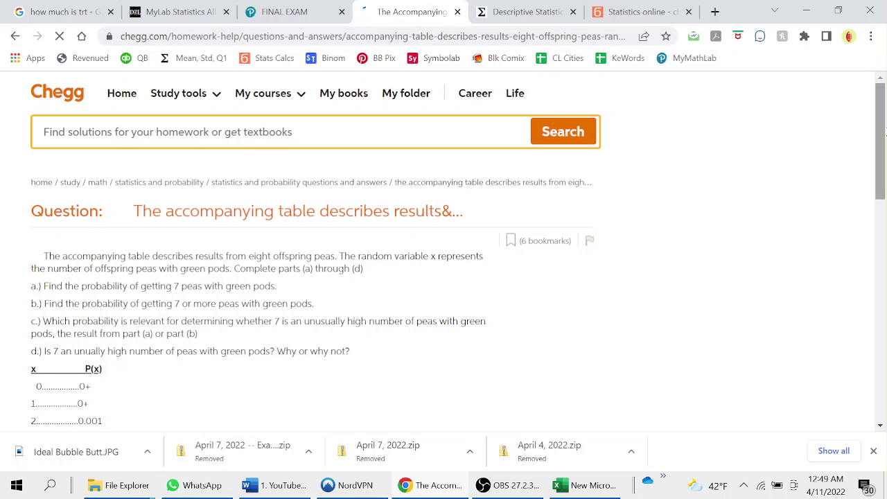
pyautogui.moveTo(885, 132); pyautogui.dragTo(886, 235)
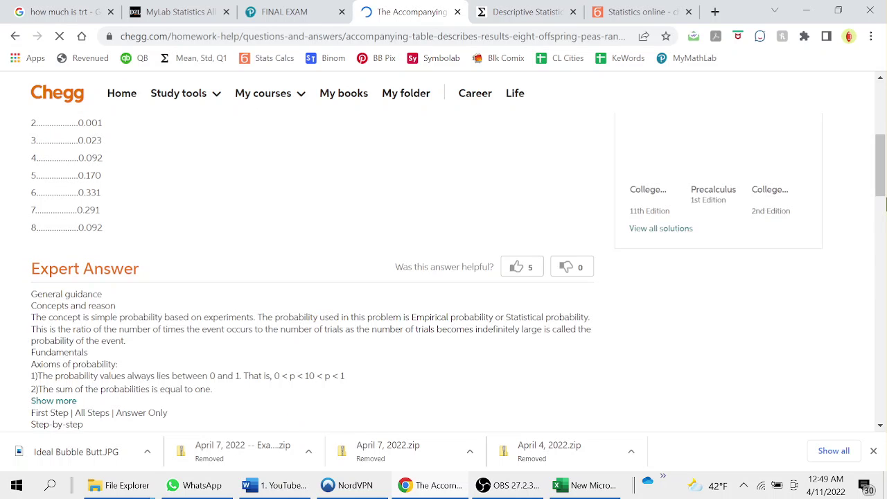
pyautogui.moveTo(886, 163); pyautogui.dragTo(885, 295)
pyautogui.moveTo(883, 242); pyautogui.dragTo(883, 236)
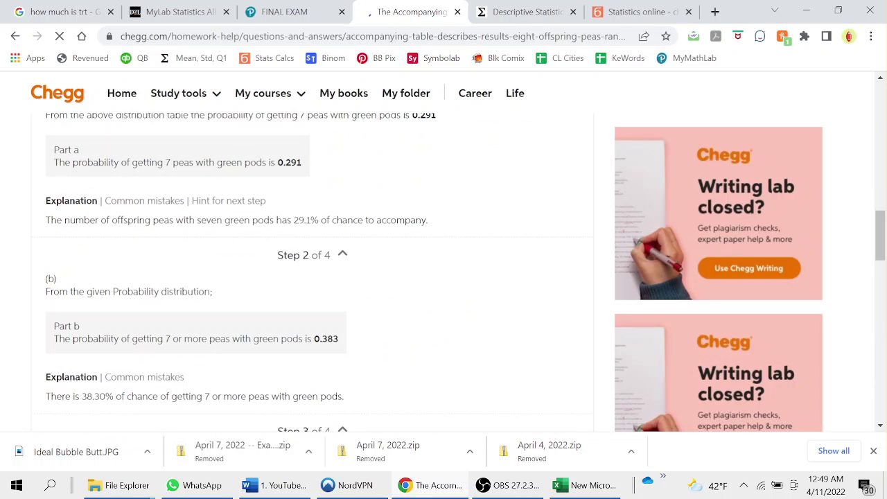
pyautogui.click(886, 274)
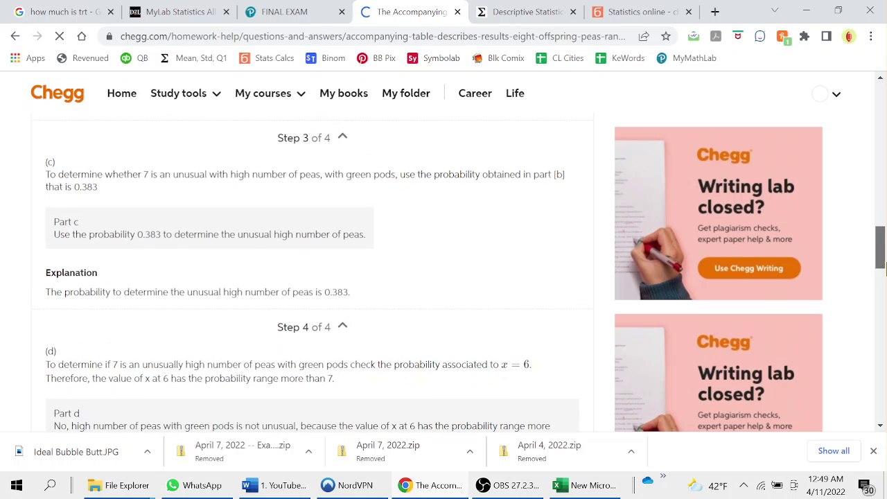
pyautogui.moveTo(886, 267); pyautogui.dragTo(886, 262)
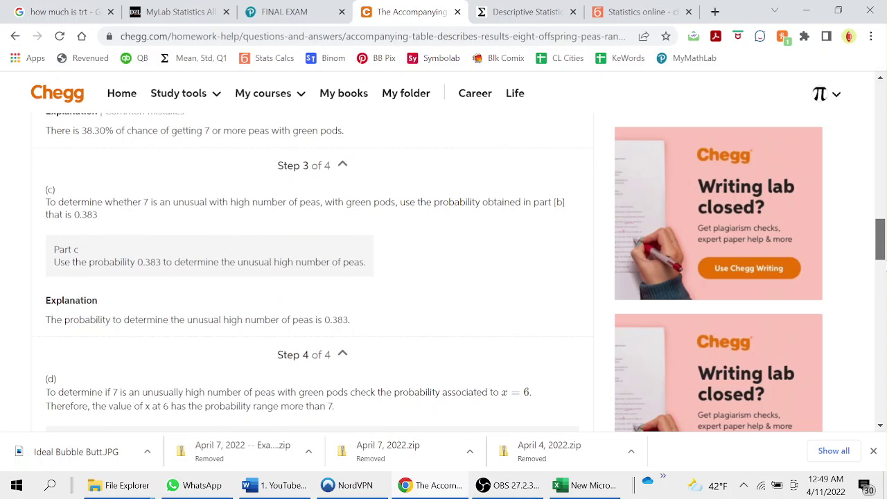
pyautogui.scroll(3, 886, 243)
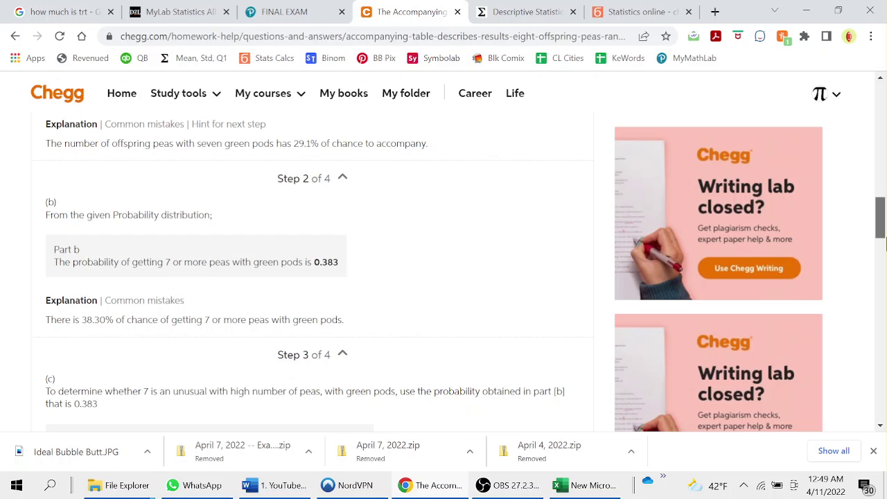
pyautogui.click(286, 12)
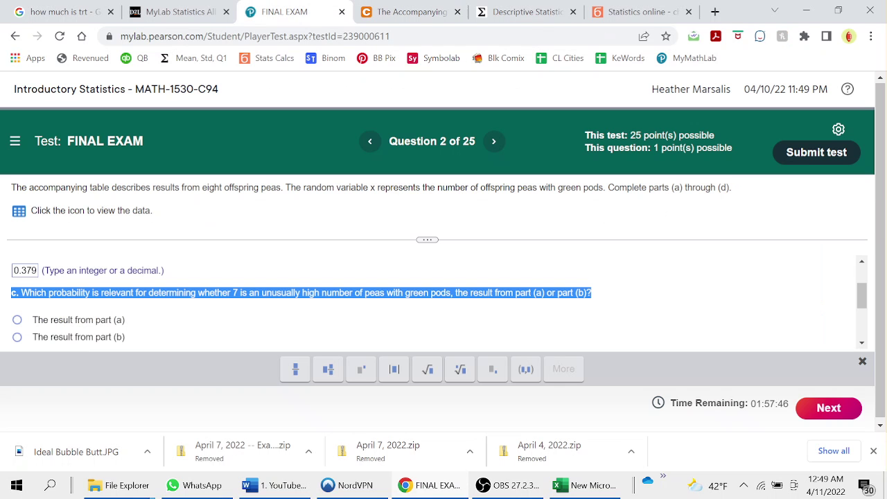
# Answer part (c) with "The result from part (b)" and advance to question 3
pyautogui.click(17, 337)
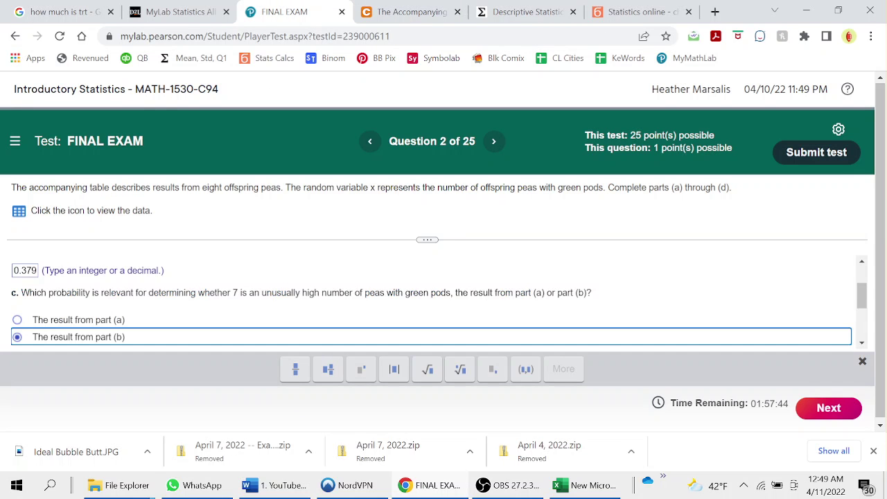
pyautogui.scroll(-2, 440, 303)
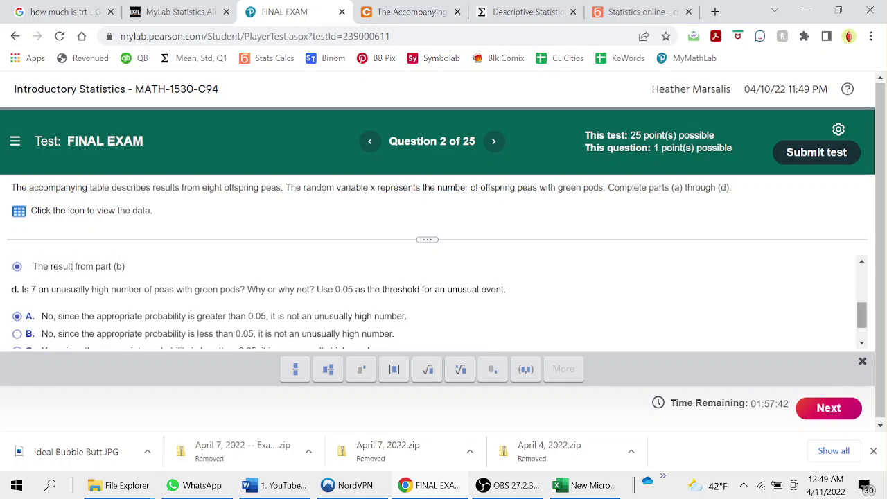
pyautogui.click(494, 141)
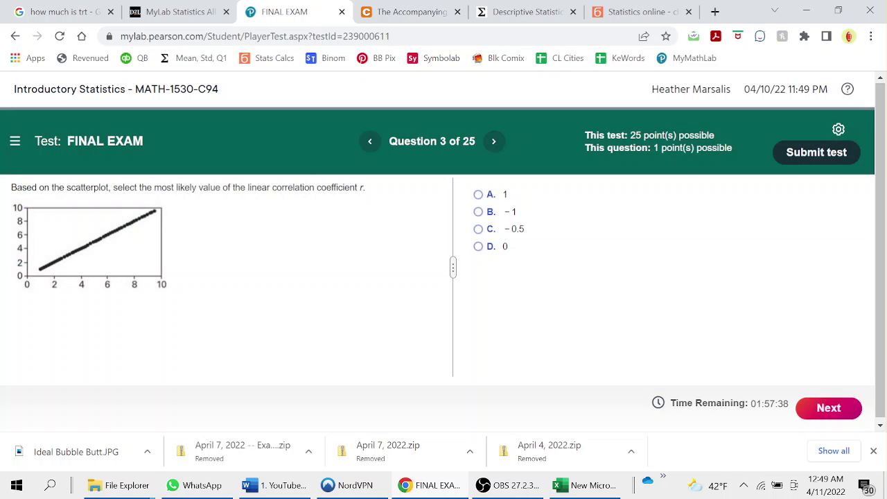
# Answer question 3 with option A (1) and question 4 with option C (0.00430), advancing after each
pyautogui.click(479, 194)
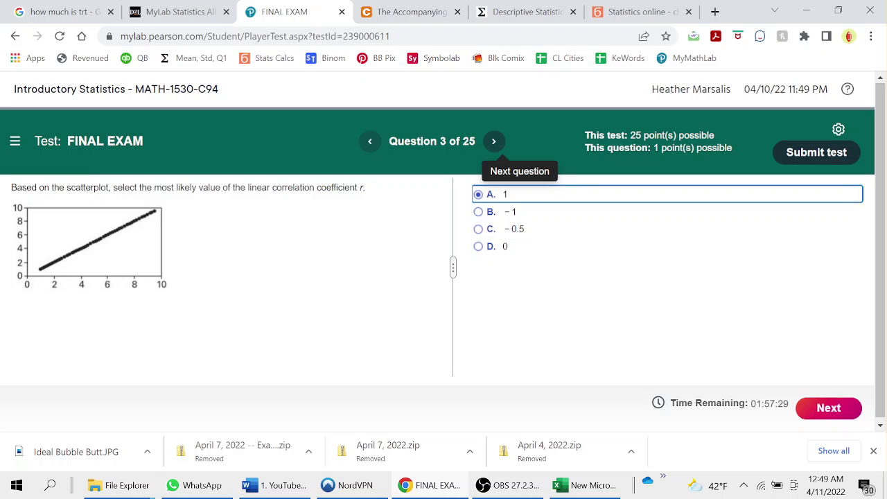
pyautogui.click(494, 140)
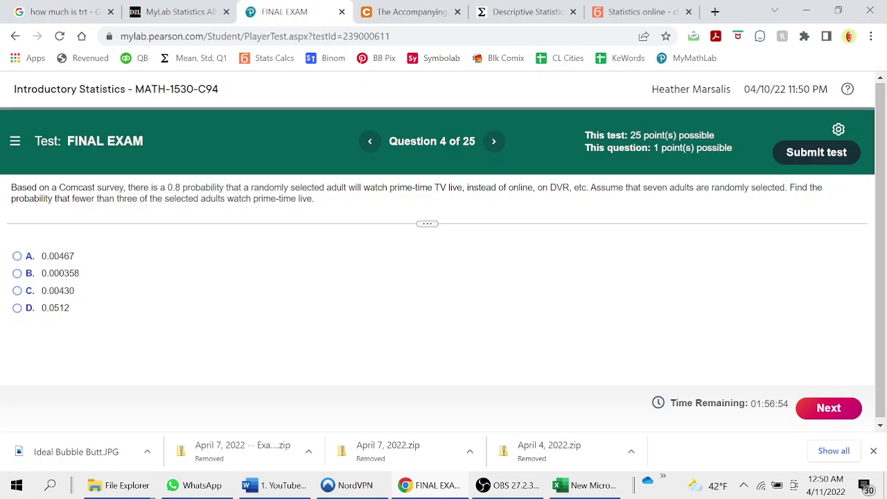
pyautogui.click(16, 291)
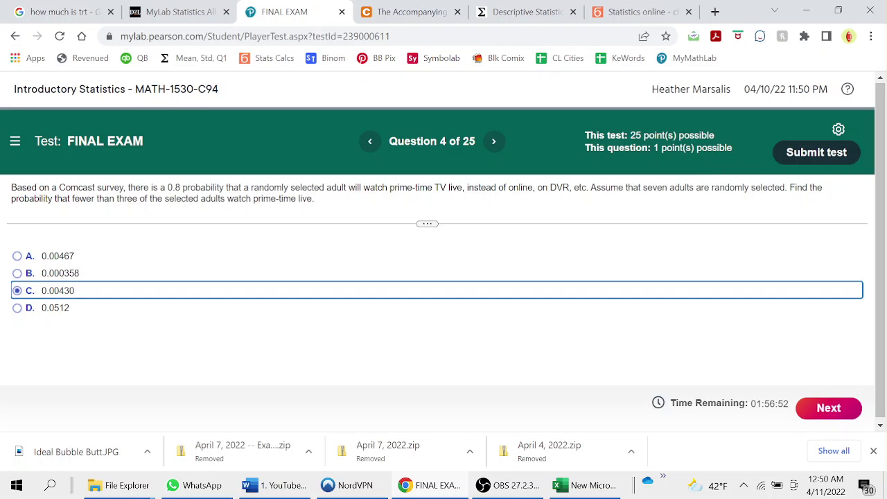
pyautogui.click(494, 141)
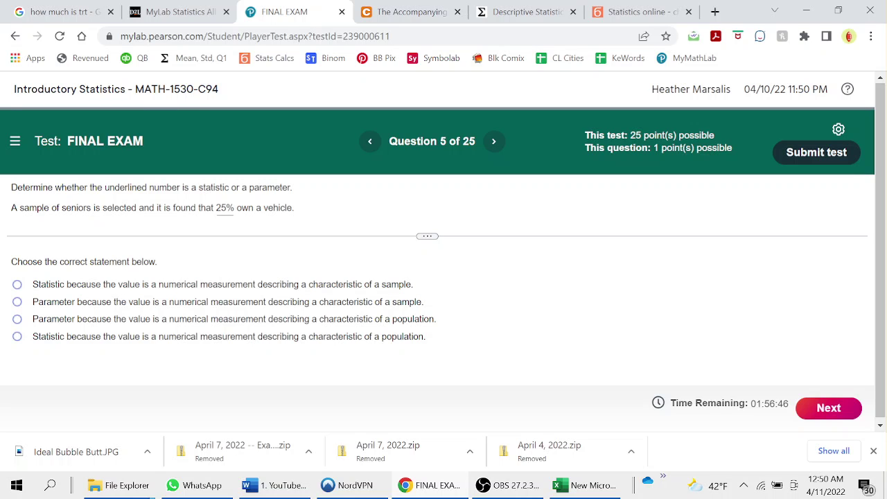
# Answer question 5 as a statistic describing a characteristic of a sample and question 6 with option D (0.0164), advancing to question 7
pyautogui.click(135, 284)
pyautogui.click(493, 140)
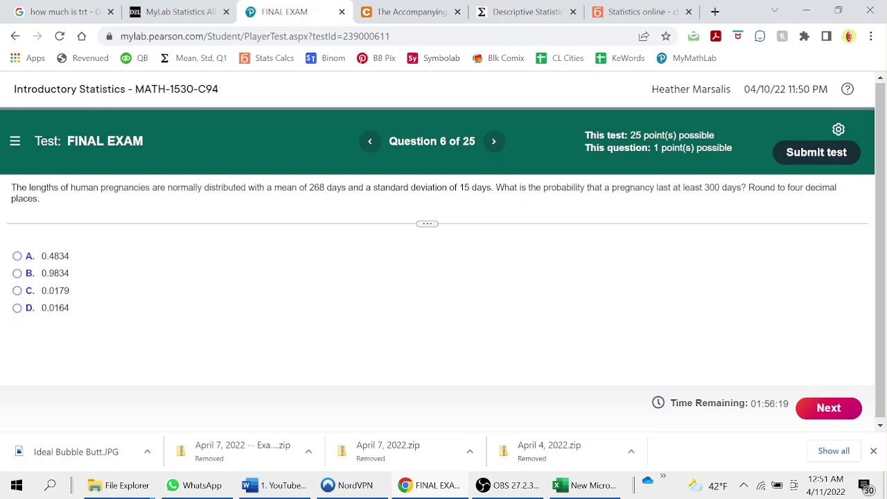
pyautogui.click(54, 308)
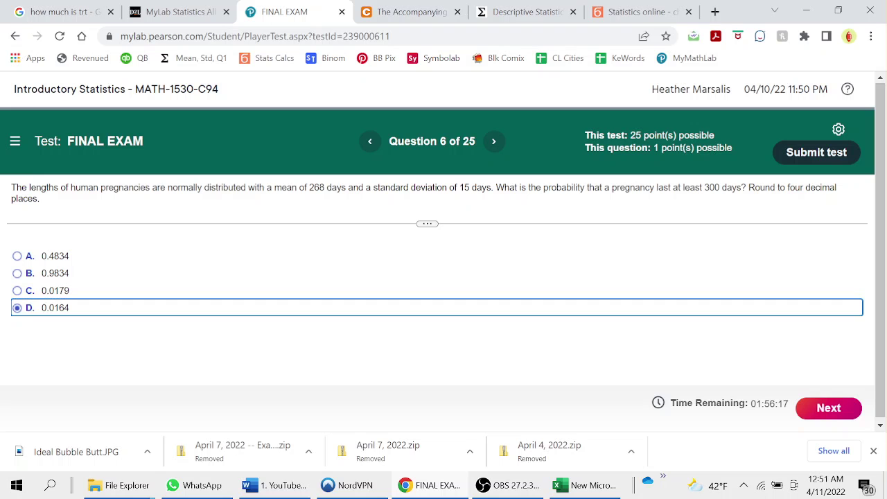
pyautogui.click(493, 142)
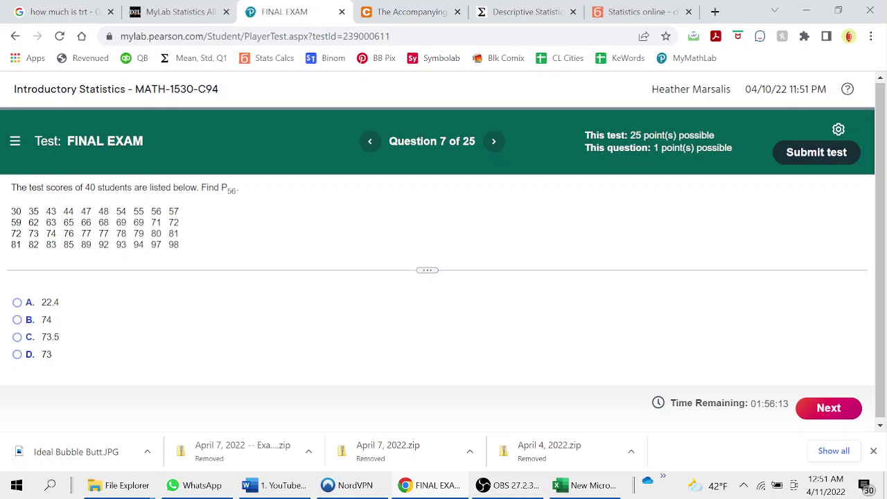
# Copy the 40 test scores from question 7 and search Google for "percentile calculator" in the Chegg browser tab
pyautogui.moveTo(180, 245); pyautogui.dragTo(11, 208)
pyautogui.hotkey('ctrl', 'c')
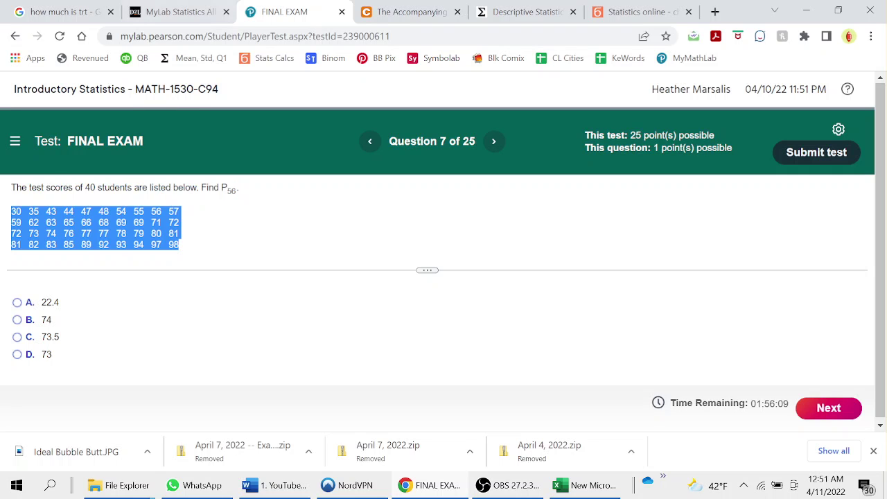
pyautogui.click(404, 12)
pyautogui.doubleClick(380, 36)
pyautogui.write('per')
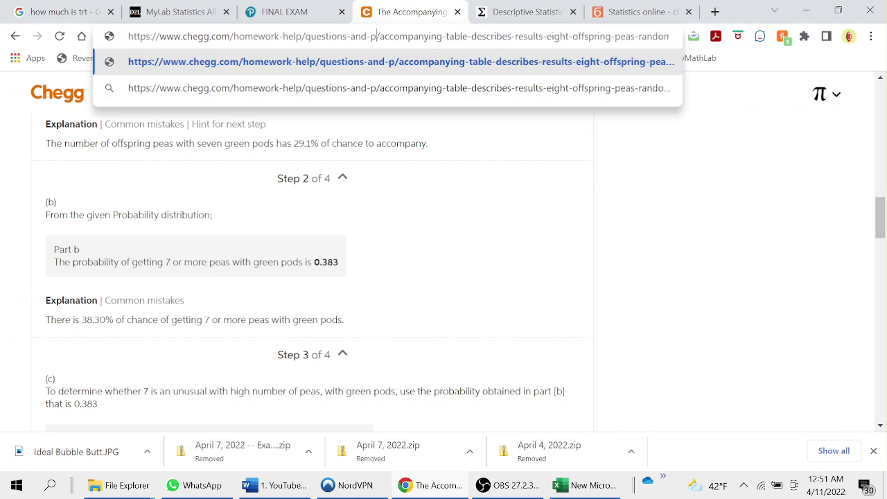
pyautogui.moveTo(133, 36); pyautogui.dragTo(871, 10)
pyautogui.press('BackSpace')
pyautogui.press('BackSpace')
pyautogui.write('percentile ca')
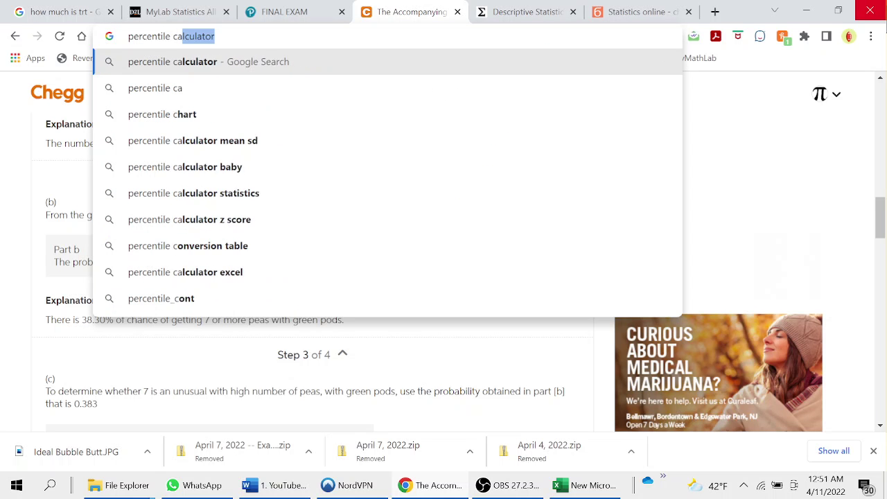
pyautogui.press('Return')
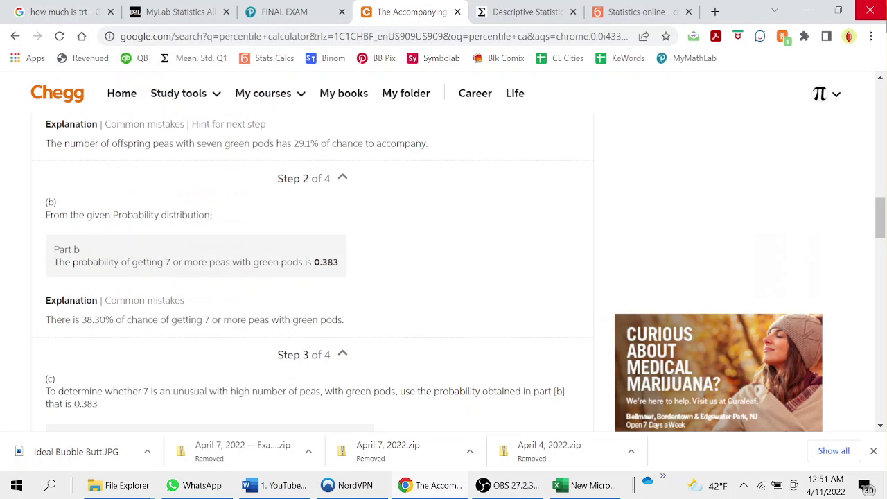
# Open CalculatorSoup's Percentile Calculator, paste the copied test scores as the data set, and calculate percentile 56
pyautogui.hotkey('ctrl', 'shift', 'Tab')
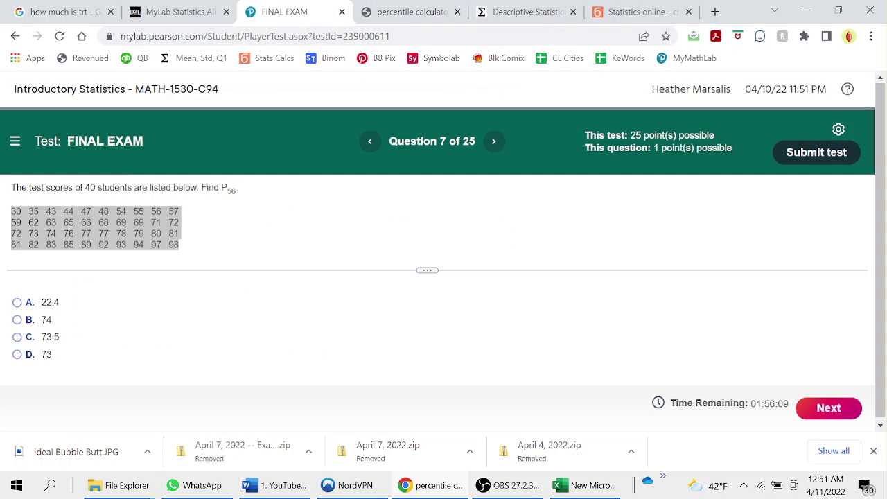
pyautogui.hotkey('ctrl', 'Tab')
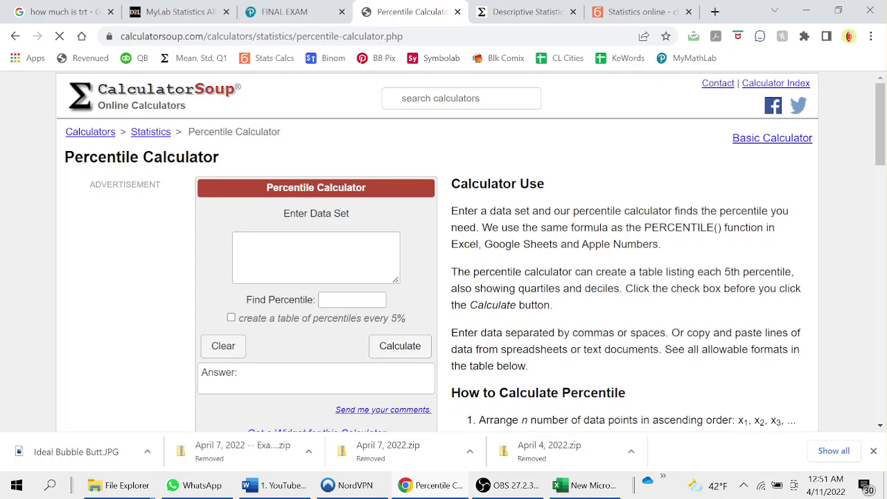
pyautogui.hotkey('ctrl', 'v')
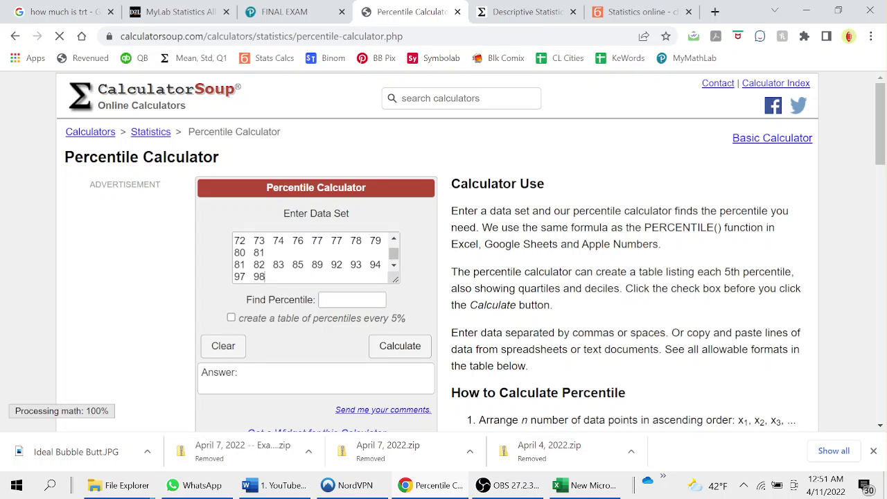
pyautogui.hotkey('ctrl', 'shift', 'Tab')
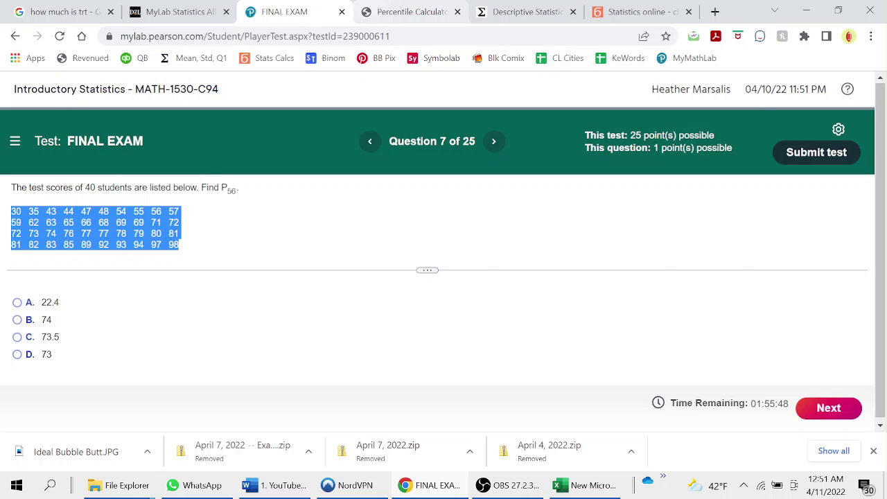
pyautogui.hotkey('ctrl', 'Tab')
pyautogui.press('Tab')
pyautogui.write('5')
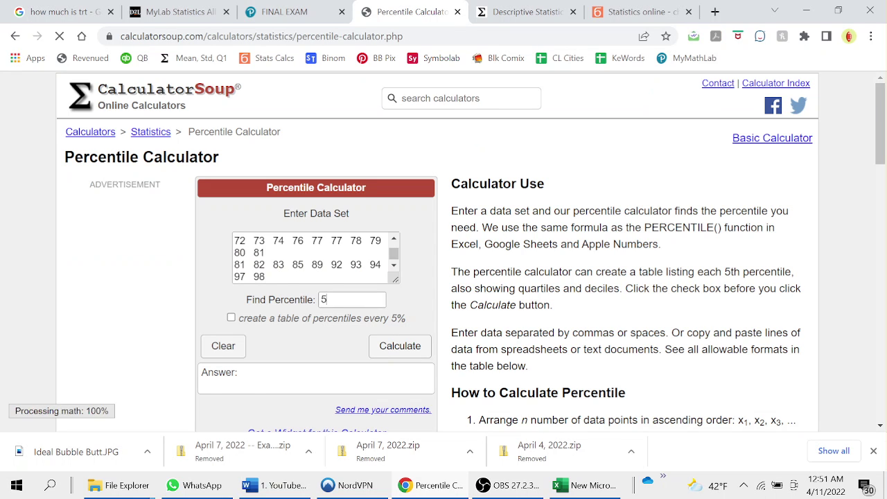
pyautogui.write('6')
pyautogui.press('Return')
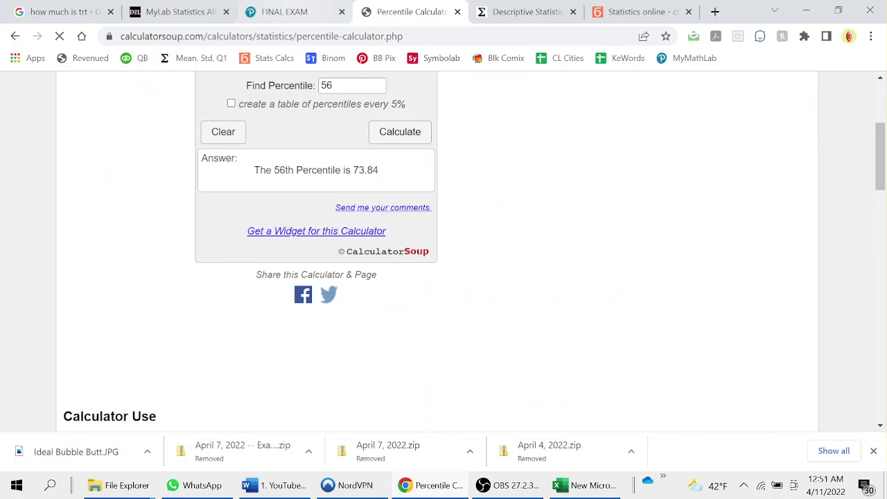
# Answer question 7 with option C (73.5) and compare the choice against the CalculatorSoup result
pyautogui.click(294, 12)
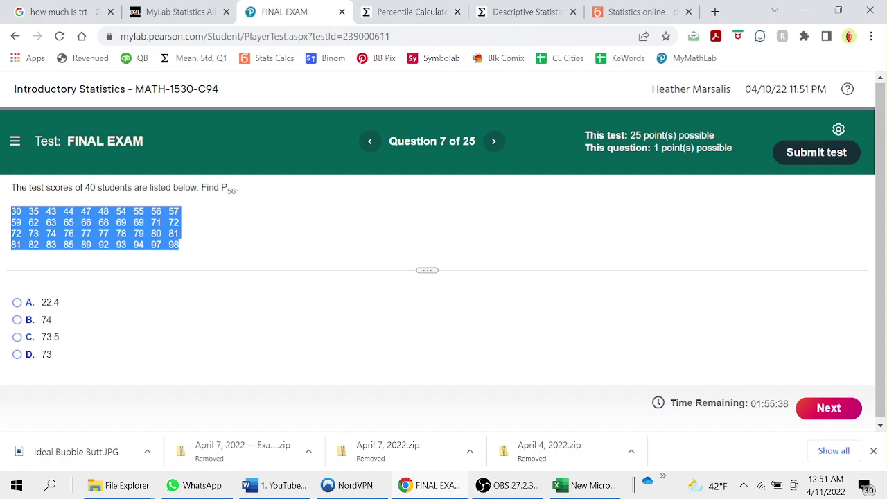
pyautogui.click(16, 337)
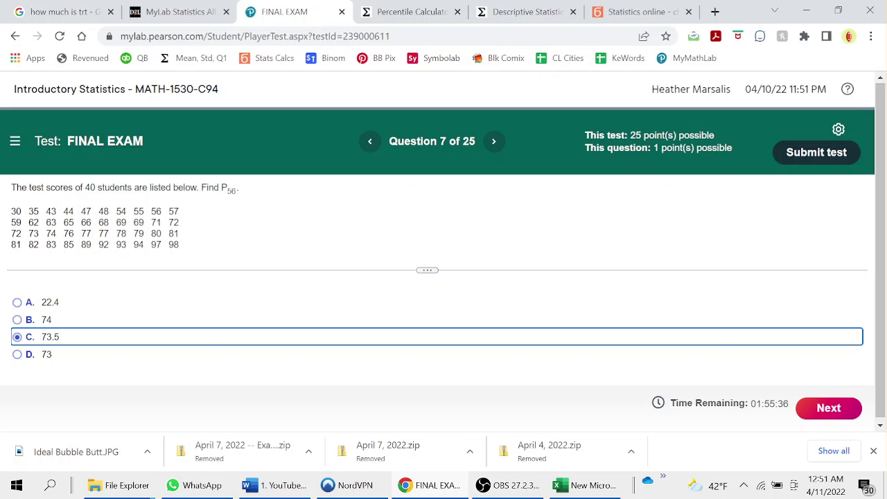
pyautogui.hotkey('ctrl', 'Tab')
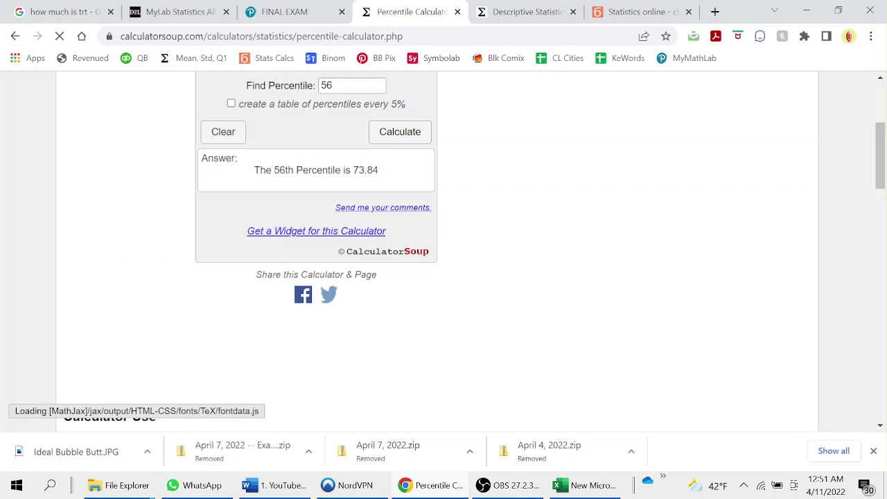
pyautogui.hotkey('ctrl', 'shift', 'Tab')
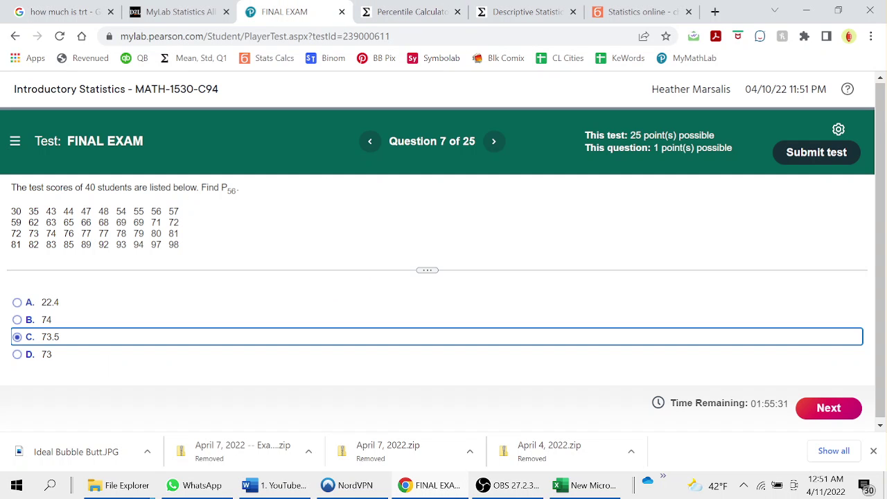
pyautogui.hotkey('ctrl', 'Tab')
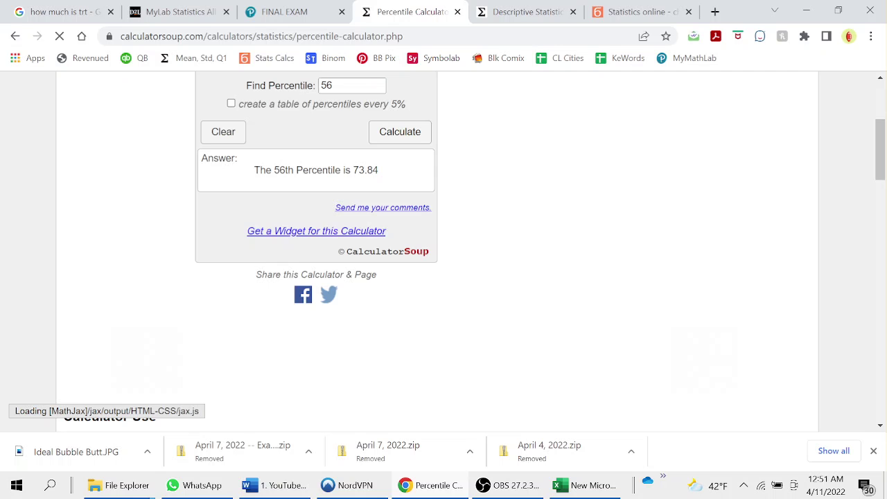
pyautogui.hotkey('ctrl', 'shift', 'Tab')
pyautogui.hotkey('ctrl', 'Tab')
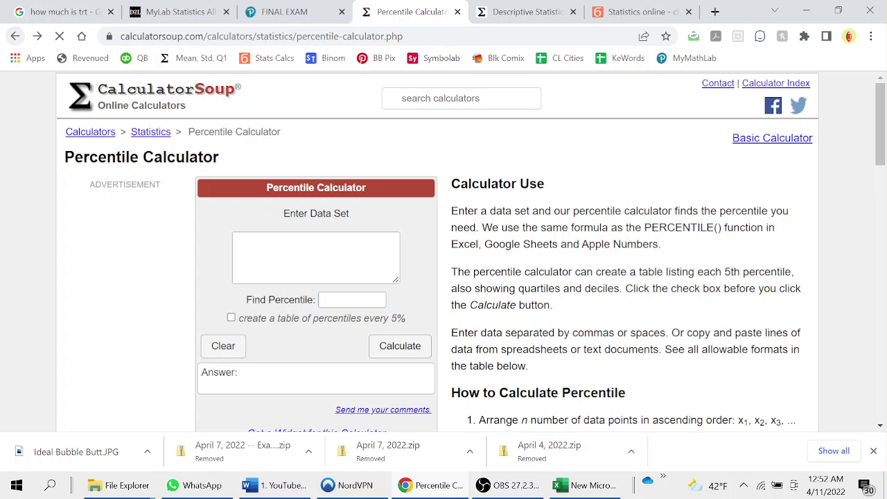
# Return to the Google results and open the Social Science Statistics Percentile Calculator
pyautogui.click(14, 36)
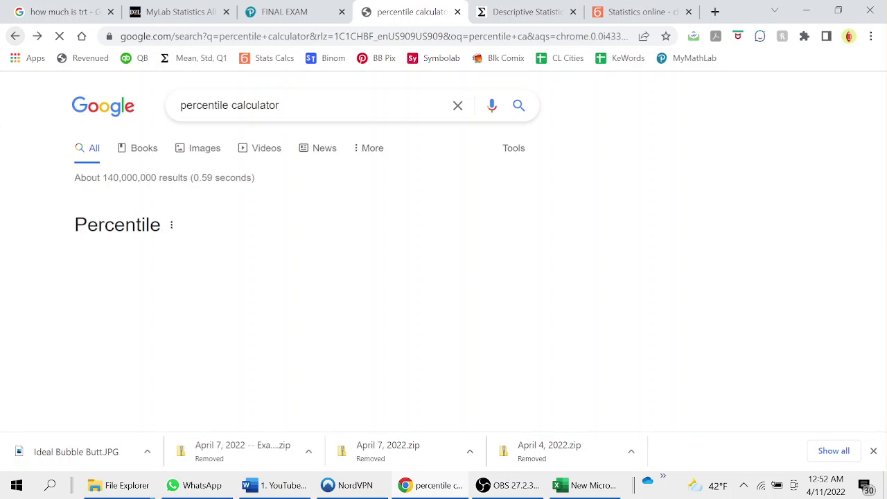
pyautogui.moveTo(885, 130); pyautogui.dragTo(885, 149)
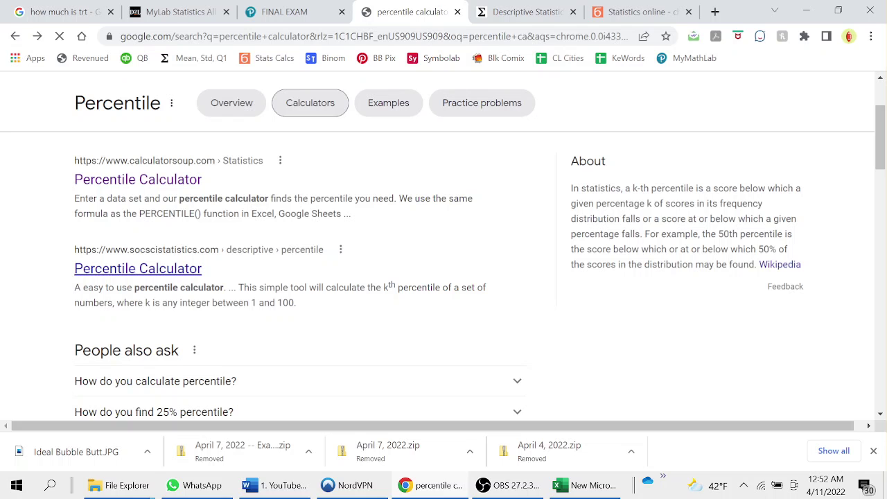
pyautogui.click(138, 268)
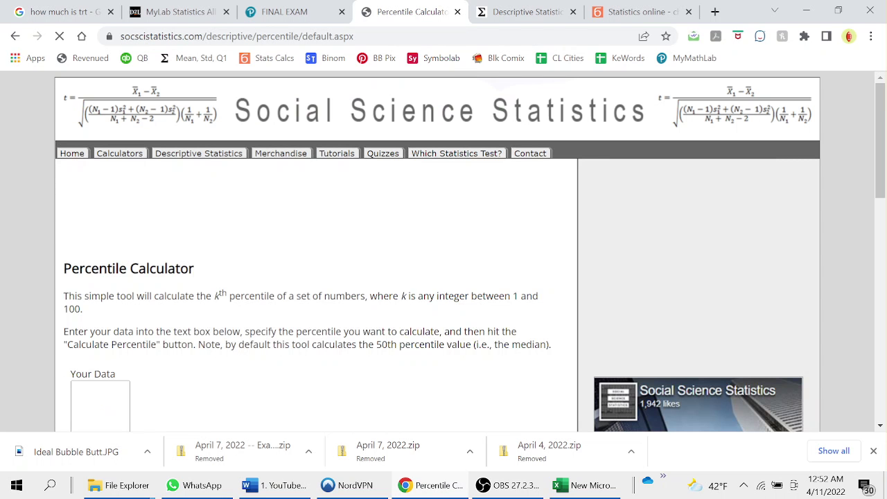
# Paste the test scores into the data box, set the percentile to 56, and try to calculate it
pyautogui.moveTo(886, 124); pyautogui.dragTo(886, 182)
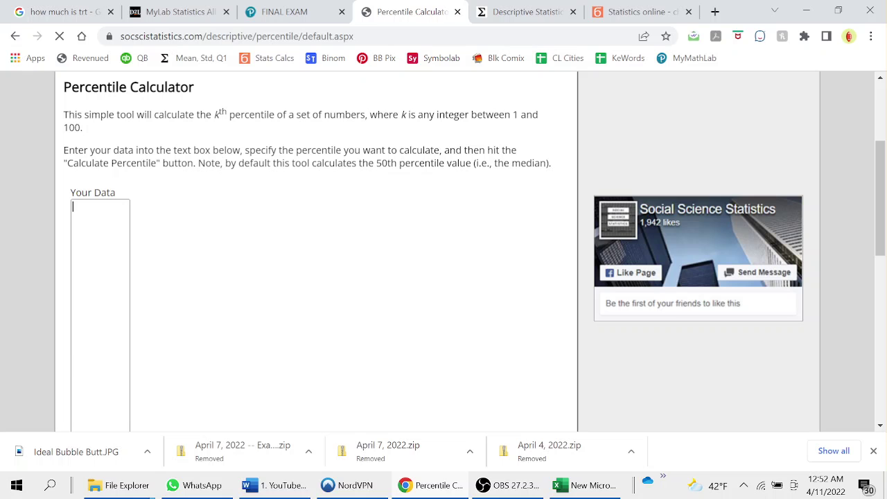
pyautogui.hotkey('ctrl', 'v')
pyautogui.scroll(-4, 444, 249)
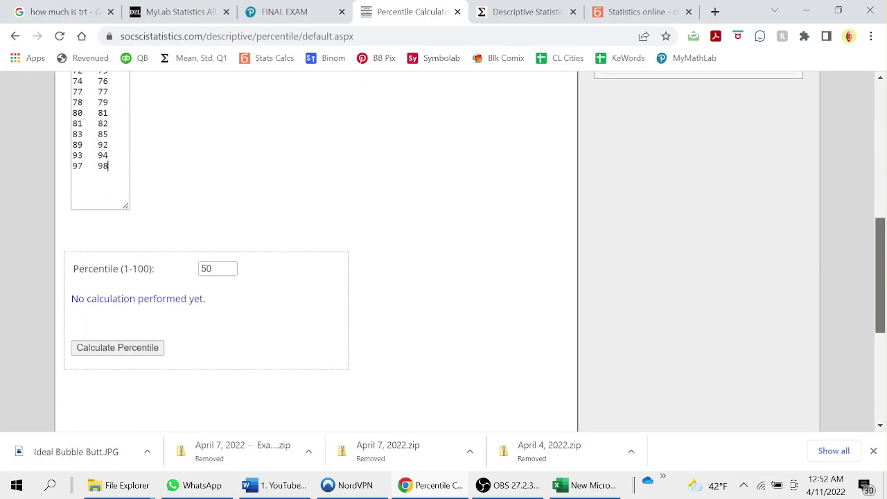
pyautogui.click(218, 269)
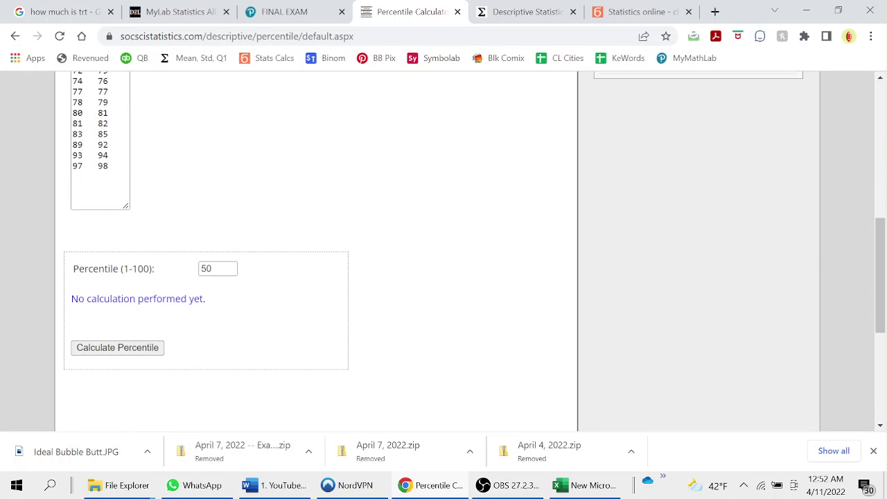
pyautogui.press('BackSpace')
pyautogui.write('6')
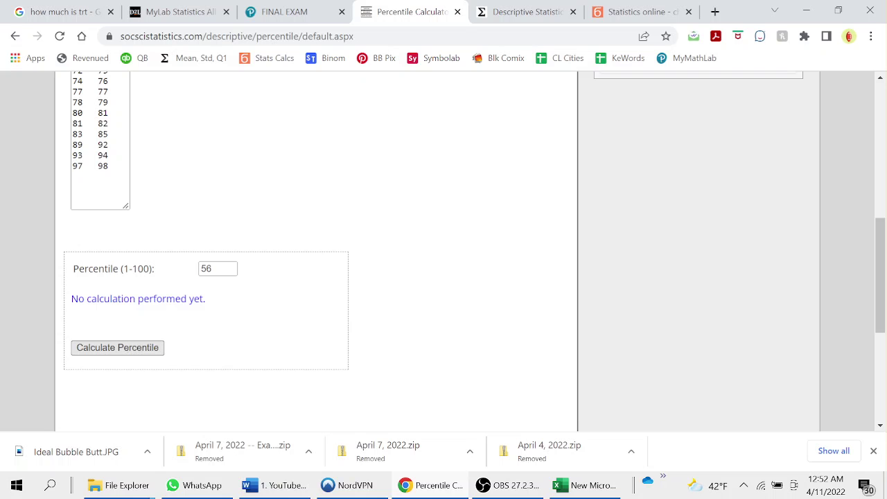
pyautogui.click(118, 353)
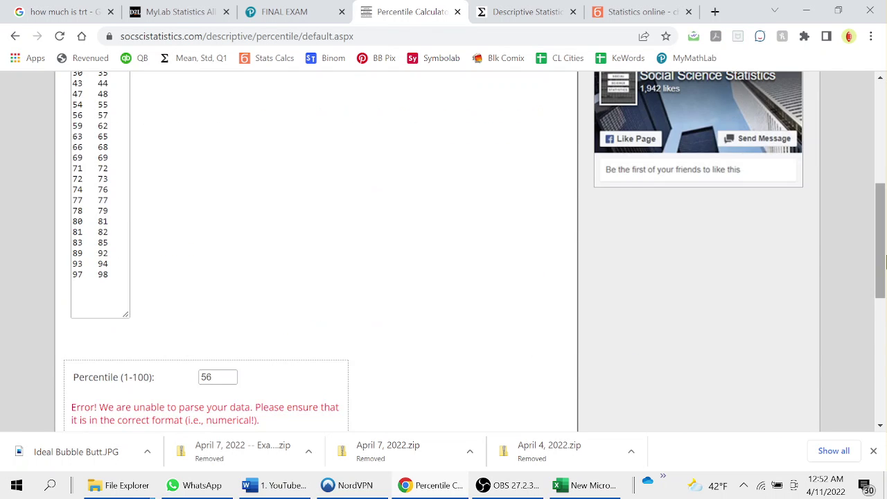
pyautogui.moveTo(884, 262)
pyautogui.mouseDown()
pyautogui.moveTo(884, 309)
pyautogui.moveTo(884, 266)
pyautogui.mouseUp()
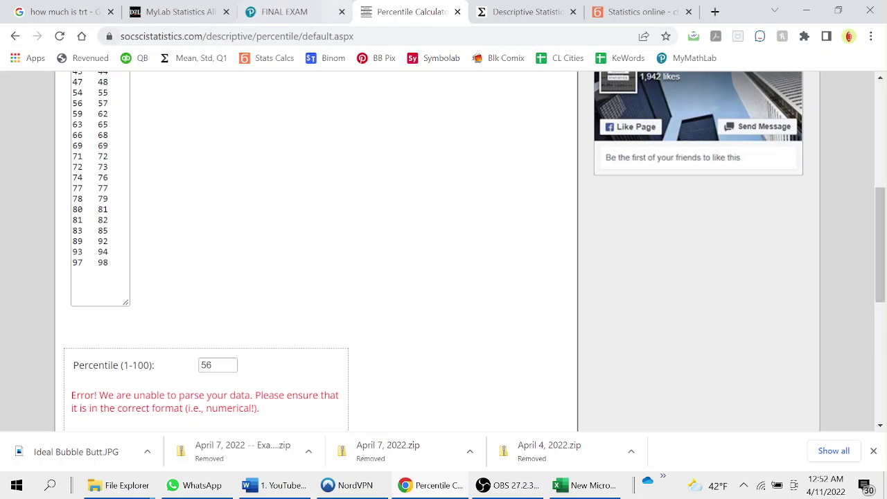
# Paste the test scores into CalculatorSoup's Descriptive Statistics Calculator, calculate to reformat them with commas, and copy the comma-separated list
pyautogui.click(525, 11)
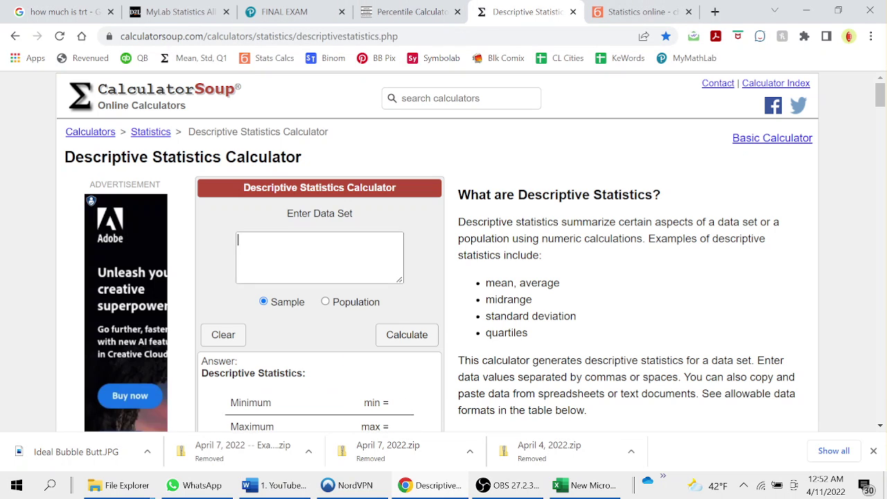
pyautogui.hotkey('ctrl', 'v')
pyautogui.click(406, 335)
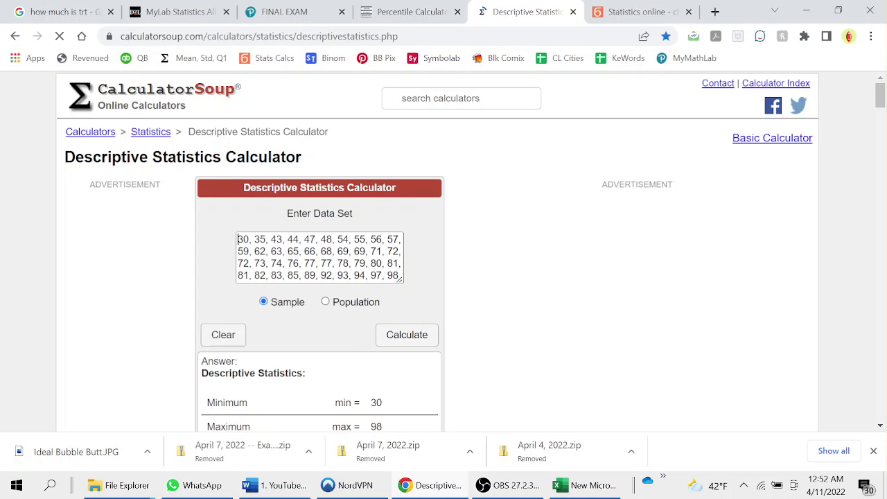
pyautogui.hotkey('ctrl', 'a')
pyautogui.click(266, 239)
pyautogui.hotkey('ctrl', 'a')
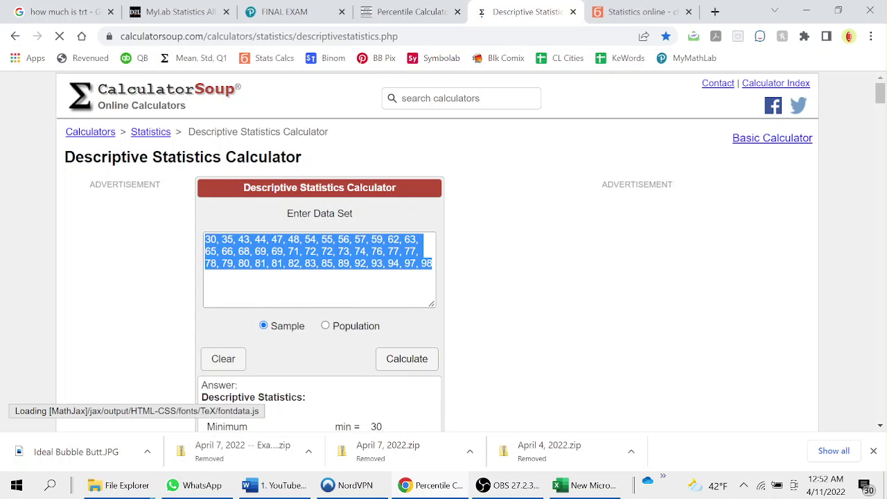
# Replace the data in the Social Science Statistics Percentile Calculator with the comma-separated scores and recalculate the 56th percentile
pyautogui.hotkey('ctrl', 'shift', 'Tab')
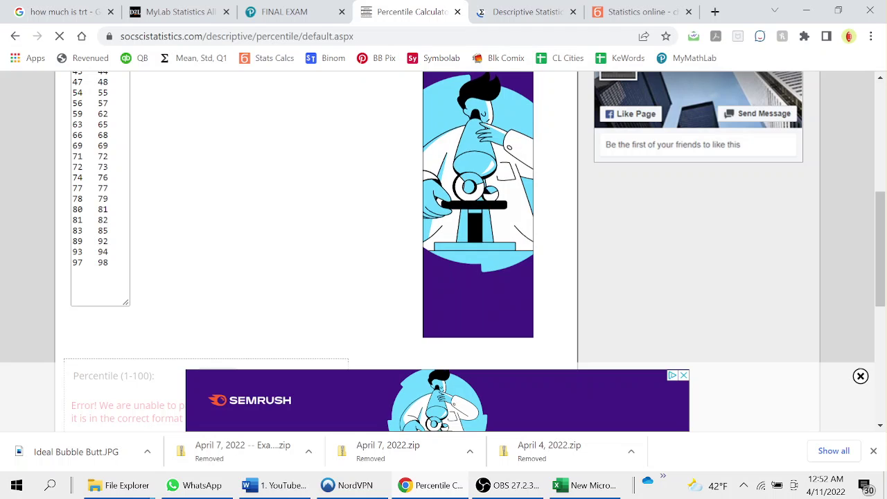
pyautogui.moveTo(108, 262); pyautogui.dragTo(88, 210)
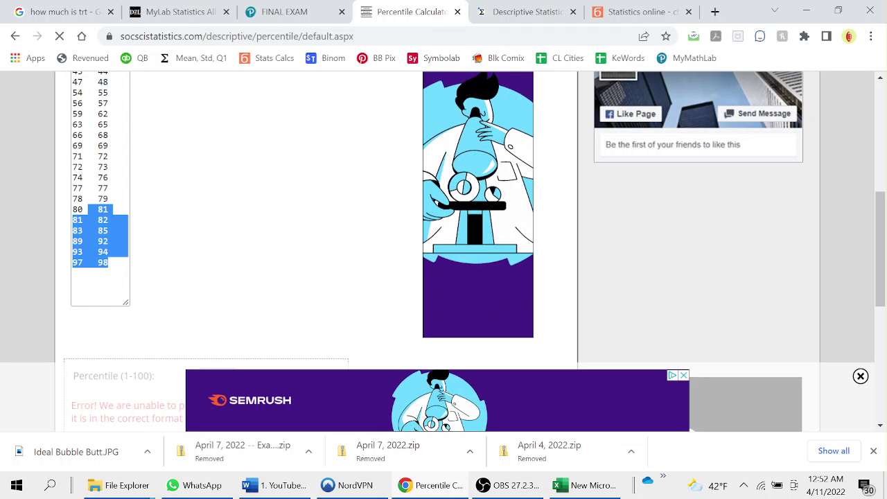
pyautogui.hotkey('ctrl', 'a')
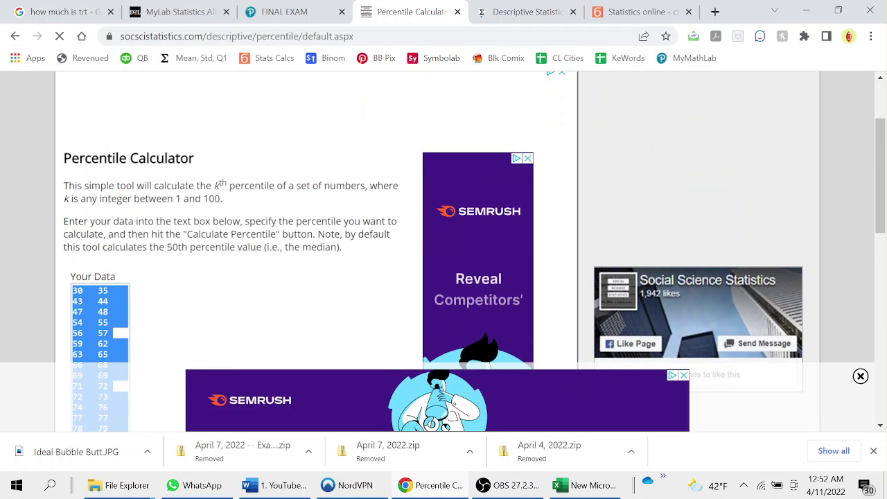
pyautogui.press('Delete')
pyautogui.hotkey('ctrl', 'v')
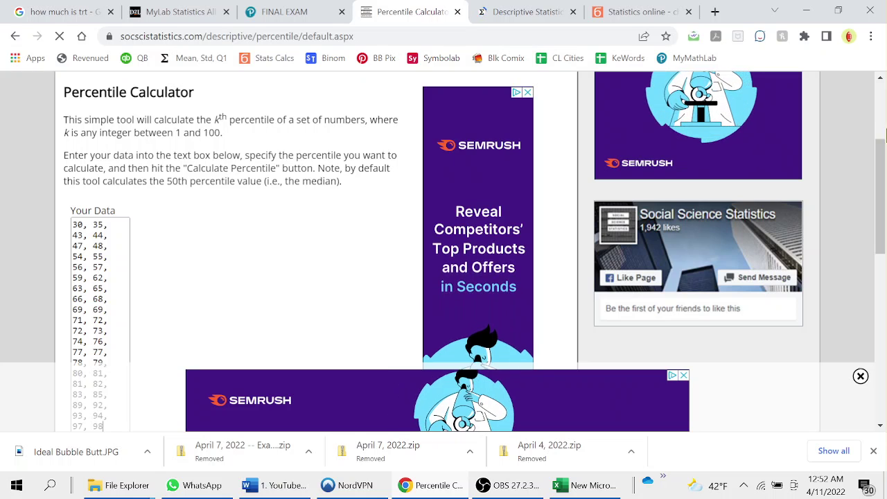
pyautogui.moveTo(881, 208); pyautogui.dragTo(886, 332)
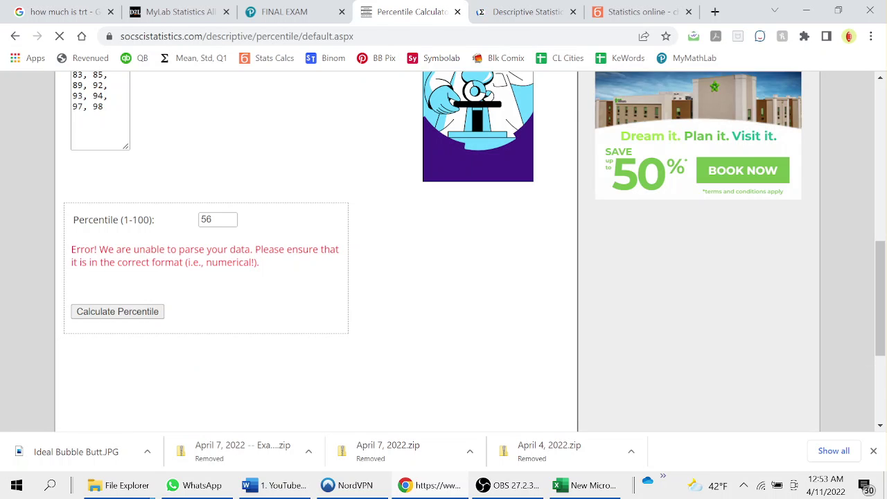
pyautogui.moveTo(885, 196); pyautogui.dragTo(884, 311)
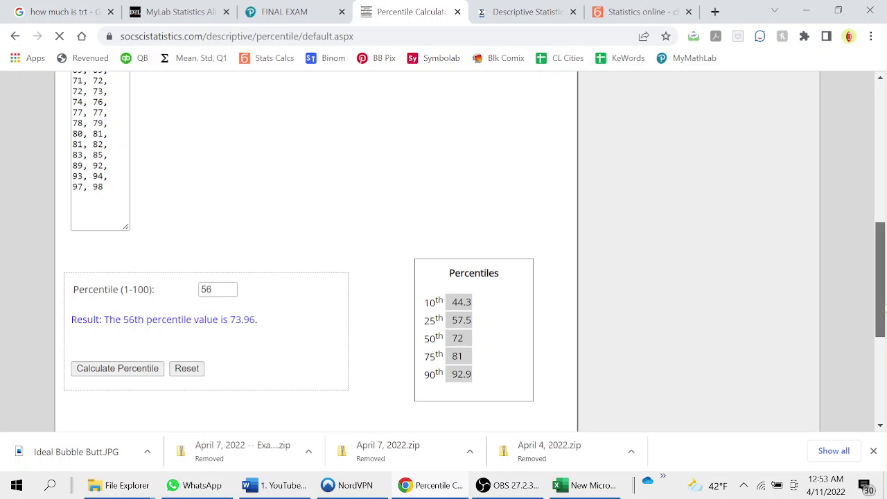
# Return to the final exam and change the answer to question 7 to option B (74)
pyautogui.click(285, 12)
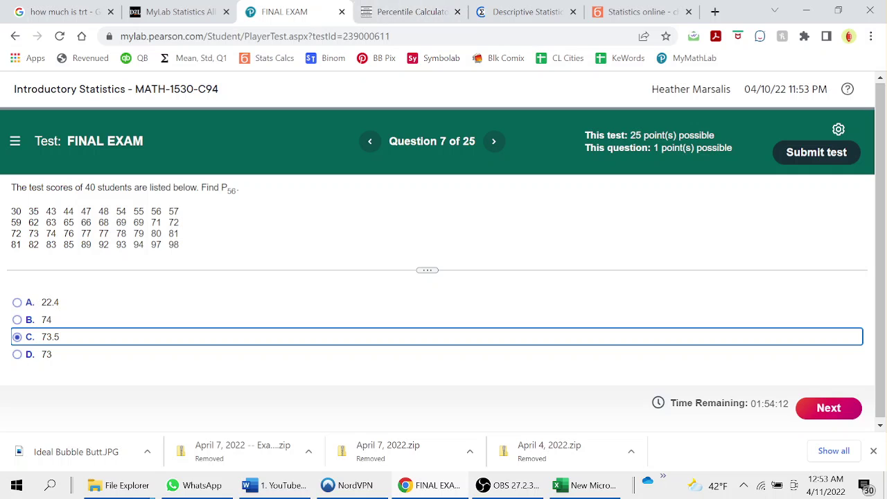
pyautogui.click(17, 319)
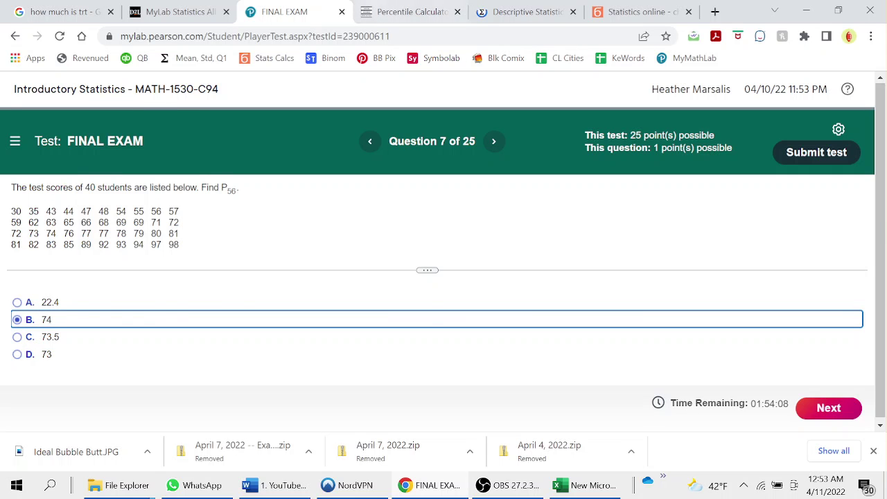
# Return to the Google results for percentile calculators and open the GoodCalculators, HackMath and StatisticsHelper results in separate tabs
pyautogui.click(403, 11)
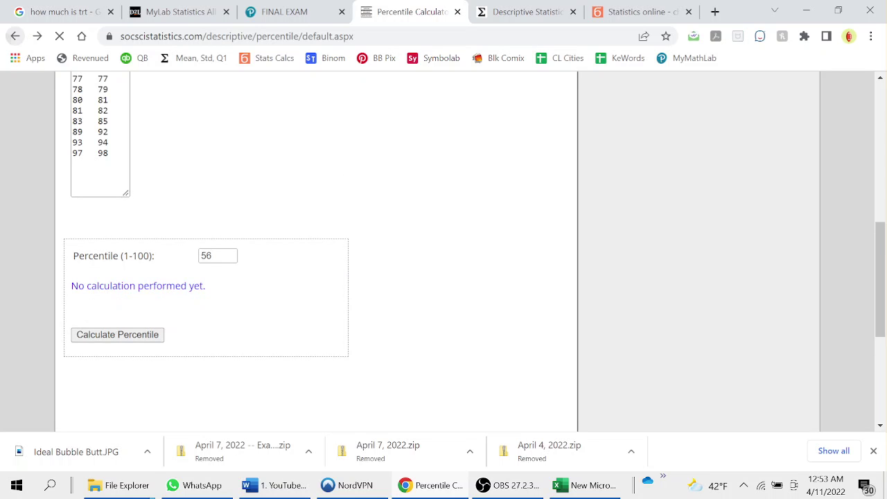
pyautogui.click(15, 36)
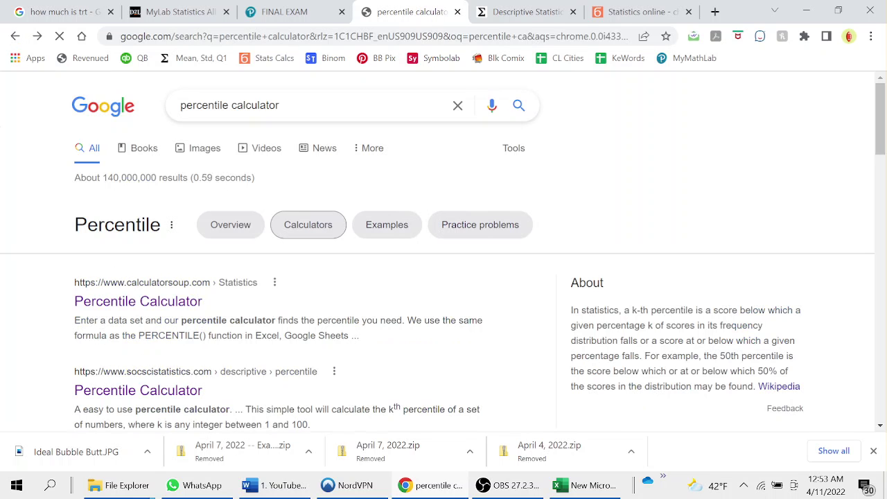
pyautogui.moveTo(885, 123); pyautogui.dragTo(885, 218)
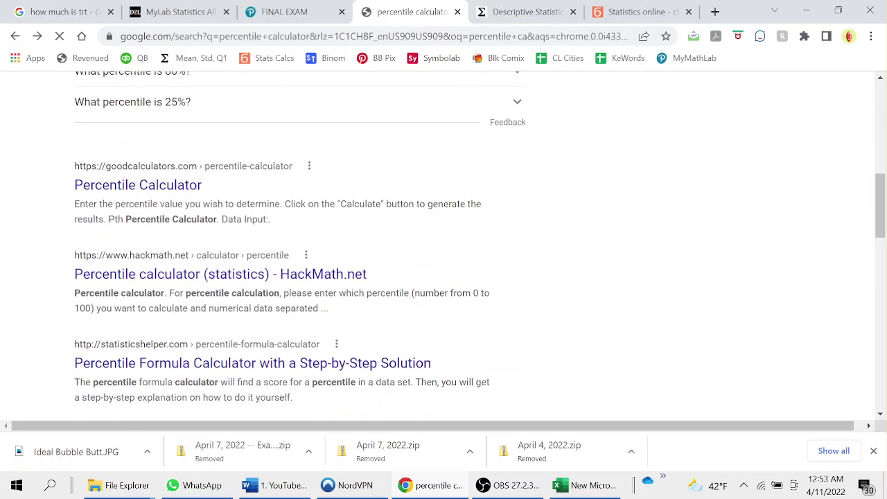
pyautogui.middleClick(137, 185)
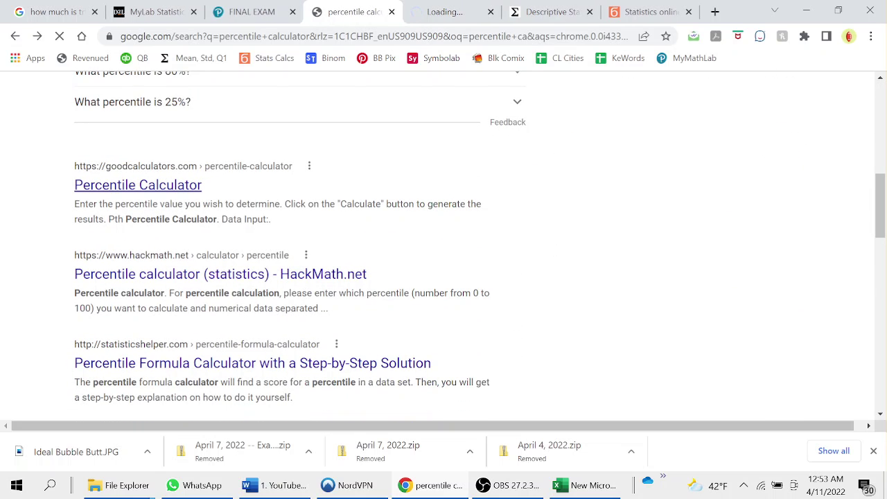
pyautogui.middleClick(220, 273)
pyautogui.middleClick(253, 363)
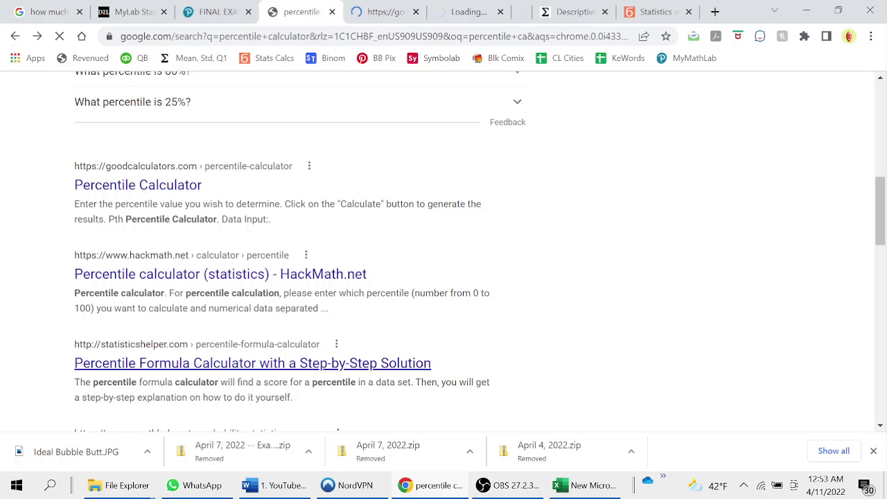
pyautogui.moveTo(884, 218); pyautogui.dragTo(885, 245)
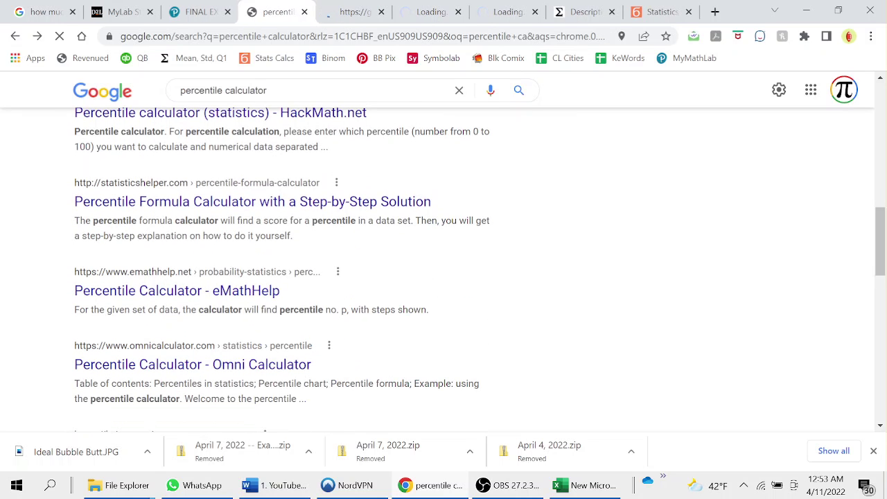
# In the GoodCalculators Percentile Calculator, replace the sample data with the test scores, set the percentile to 56, and calculate it
pyautogui.click(350, 11)
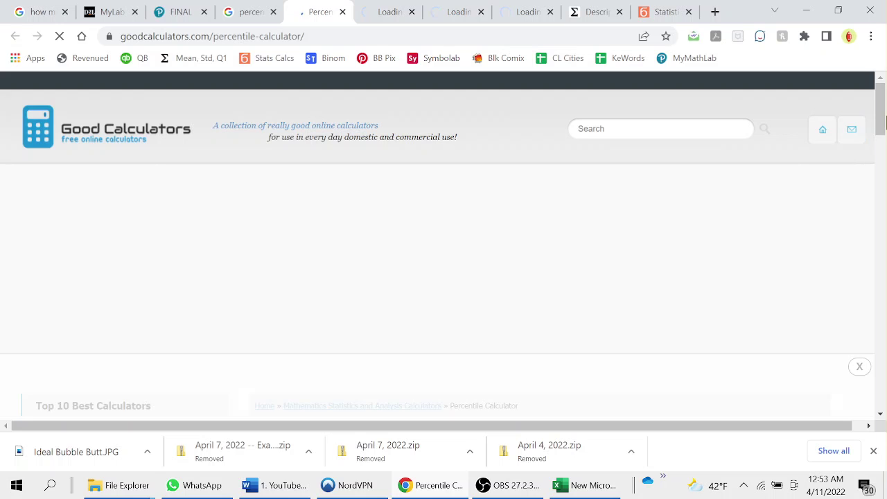
pyautogui.moveTo(881, 104); pyautogui.dragTo(882, 201)
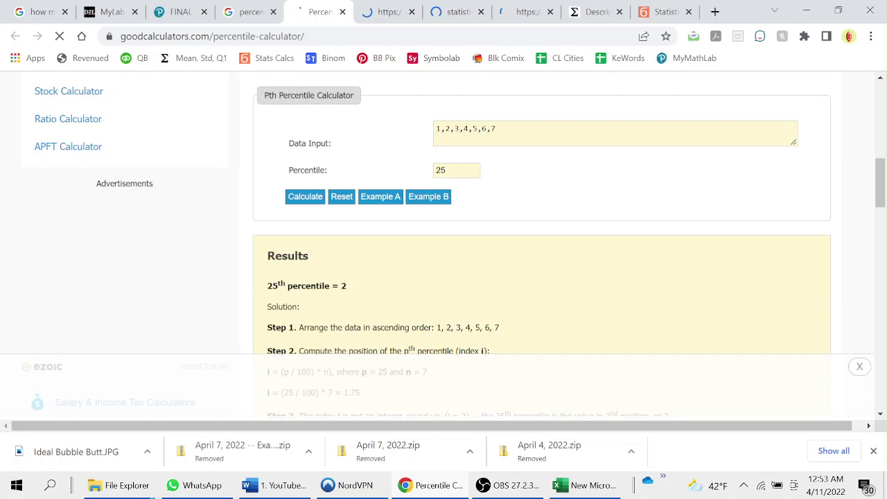
pyautogui.click(497, 129)
pyautogui.hotkey('ctrl', 'a')
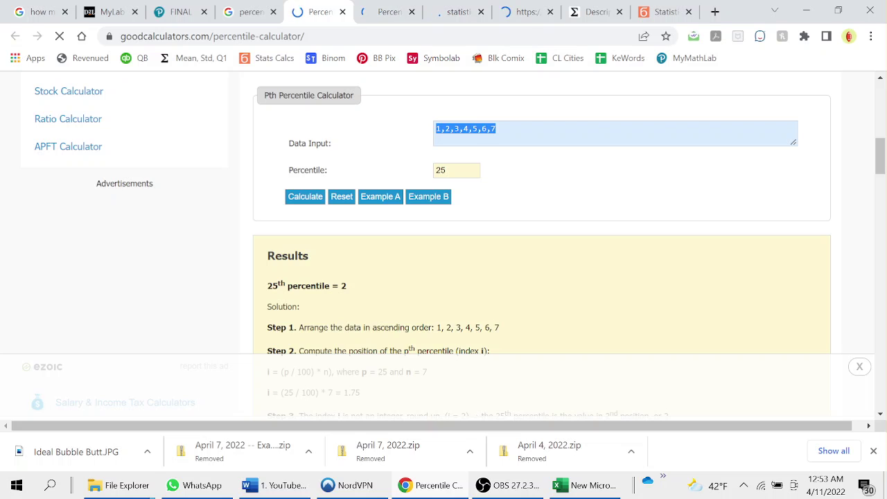
pyautogui.hotkey('ctrl', 'v')
pyautogui.click(445, 170)
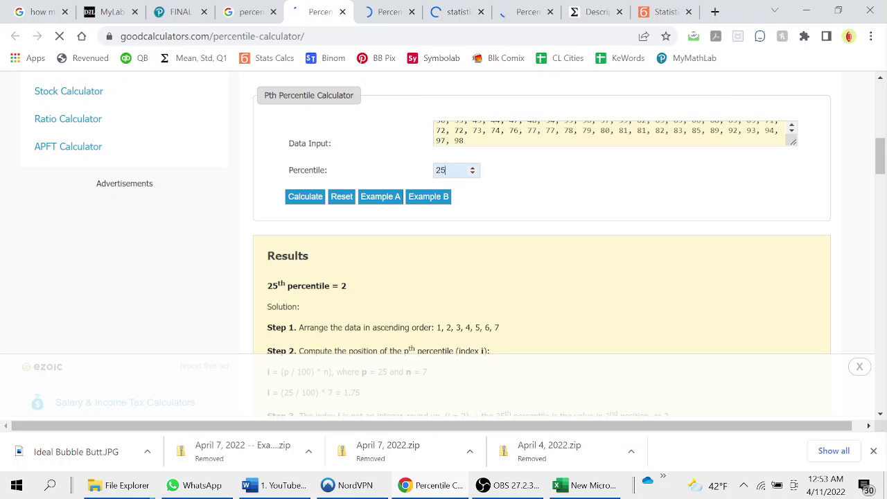
pyautogui.hotkey('ctrl', 'a')
pyautogui.write('56')
pyautogui.press('Return')
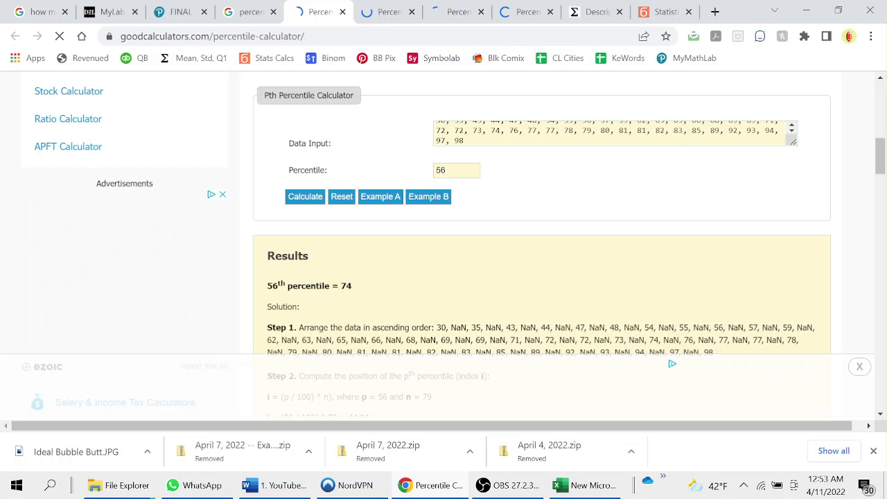
pyautogui.moveTo(268, 285); pyautogui.dragTo(299, 306)
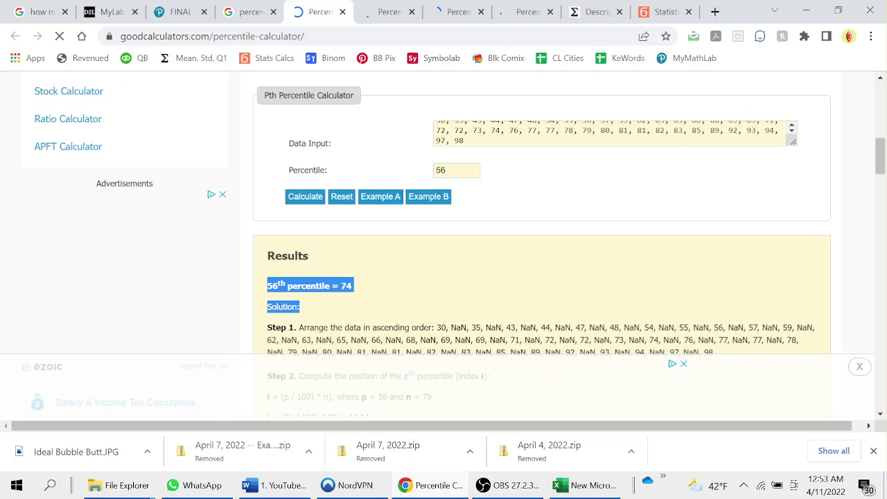
# In the HackMath percentile calculator, enter the comma-separated test scores, set the percentile to 56, calculate it, and check the result
pyautogui.hotkey('ctrl', 'Tab')
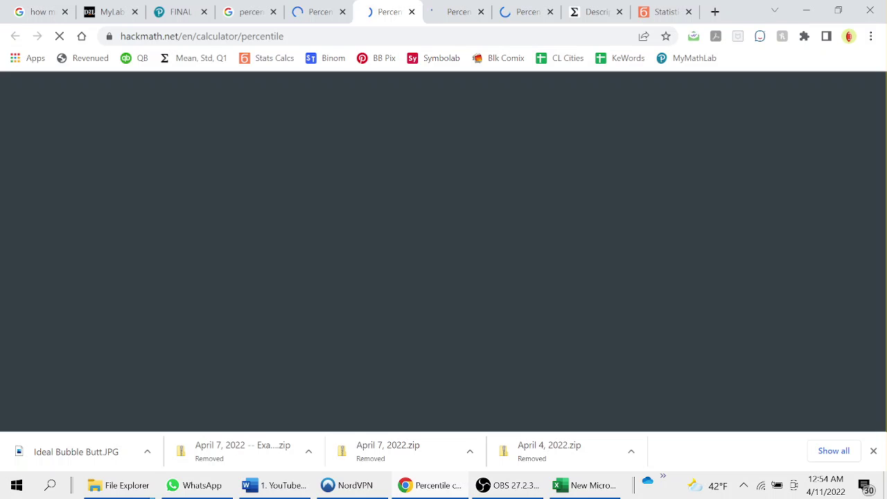
pyautogui.hotkey('ctrl', 'shift', 'Tab')
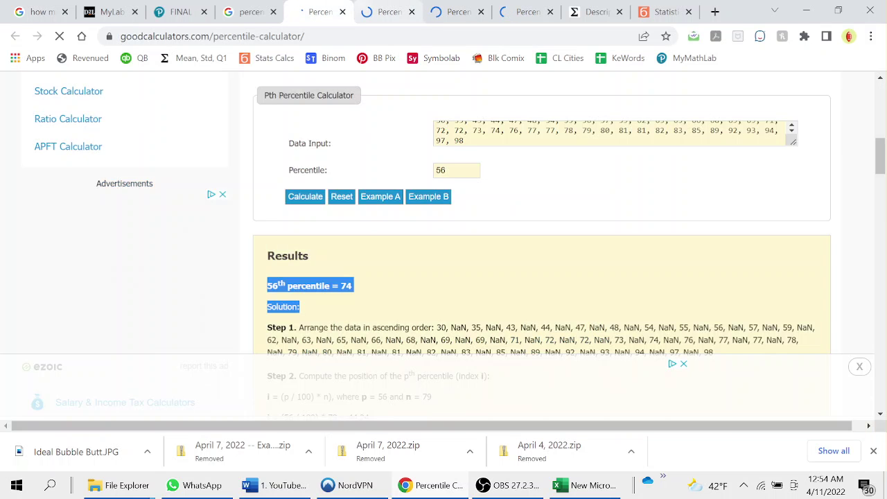
pyautogui.hotkey('ctrl', 'Tab')
pyautogui.click(356, 269)
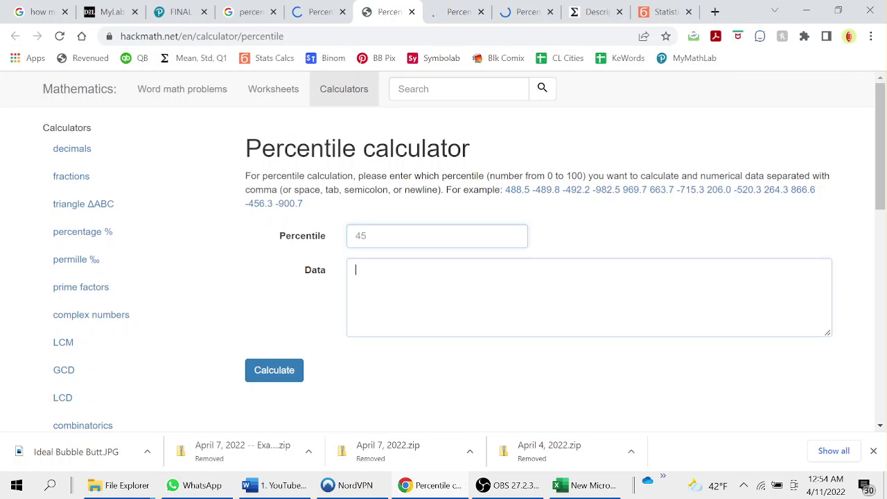
pyautogui.write('30, 35, 43, 44, 47, 48, 54, 55, 56, 57, 59, 62, 63, 65, 66, 68, 69, 69, 71, 72, 72, 73, 74, 76, 77, 77, 78, 79, 80, 81, 81, 82, 83, 85, 89, 92, 93, 94, 97, 98')
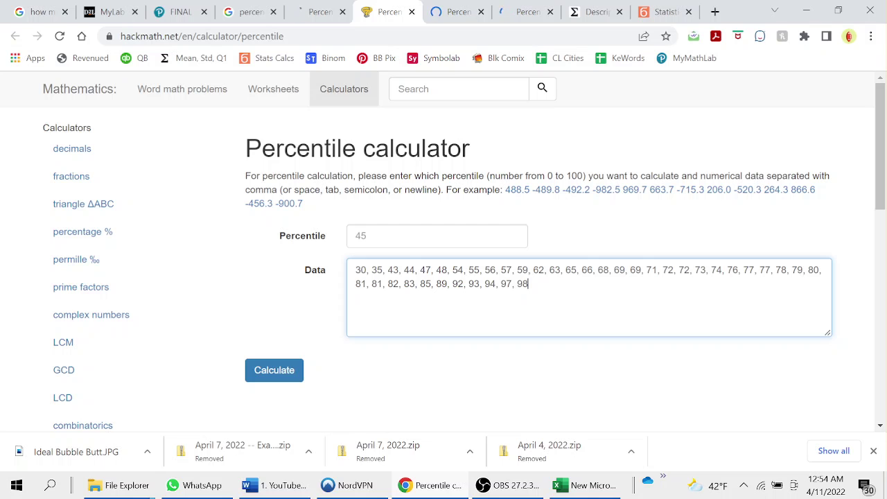
pyautogui.click(367, 235)
pyautogui.write('56')
pyautogui.press('Return')
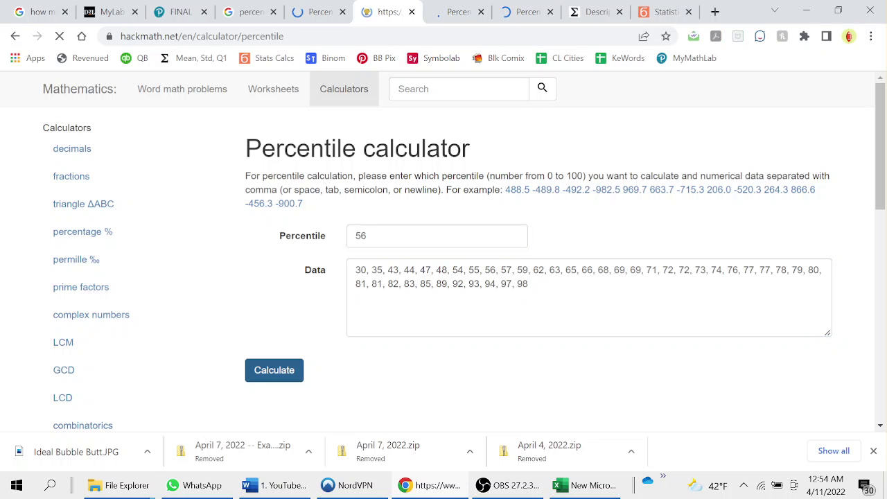
pyautogui.click(885, 143)
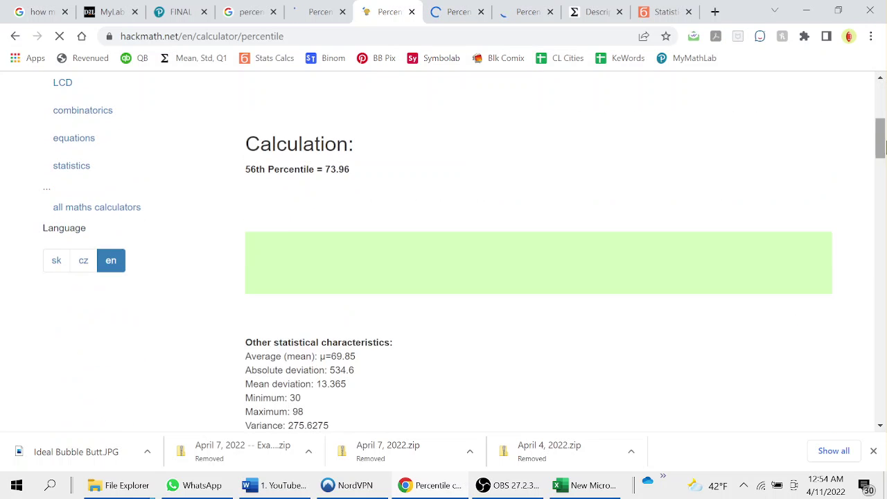
pyautogui.moveTo(885, 148); pyautogui.dragTo(886, 146)
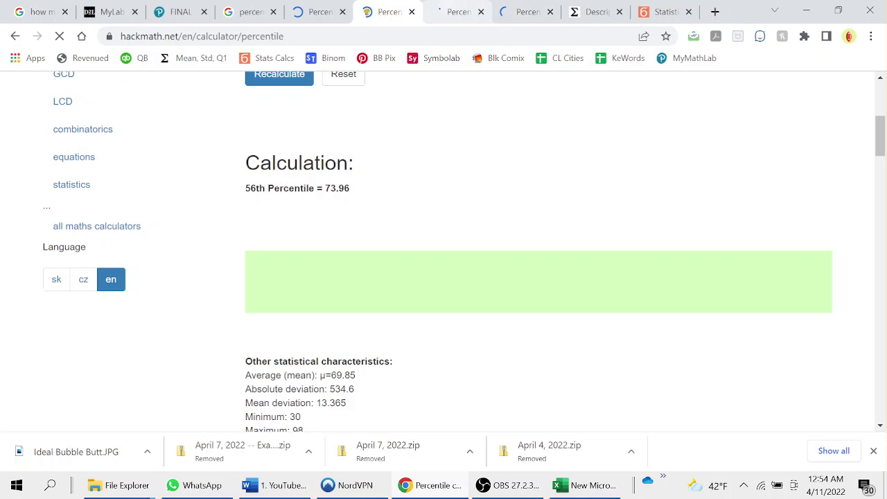
# In the StatisticsHelper Percentile Calculator, replace the sample data with the test scores, set the desired percentile to 56, and calculate it
pyautogui.click(458, 12)
pyautogui.moveTo(880, 138); pyautogui.dragTo(882, 273)
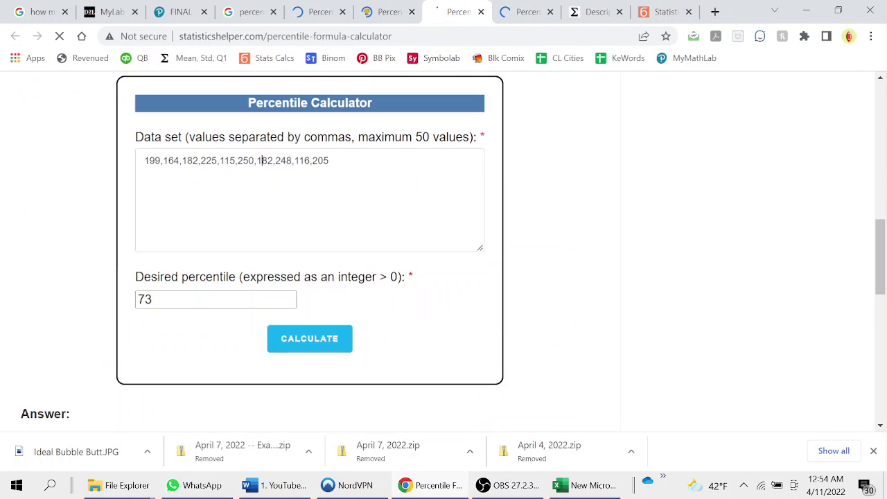
pyautogui.moveTo(330, 160); pyautogui.dragTo(144, 161)
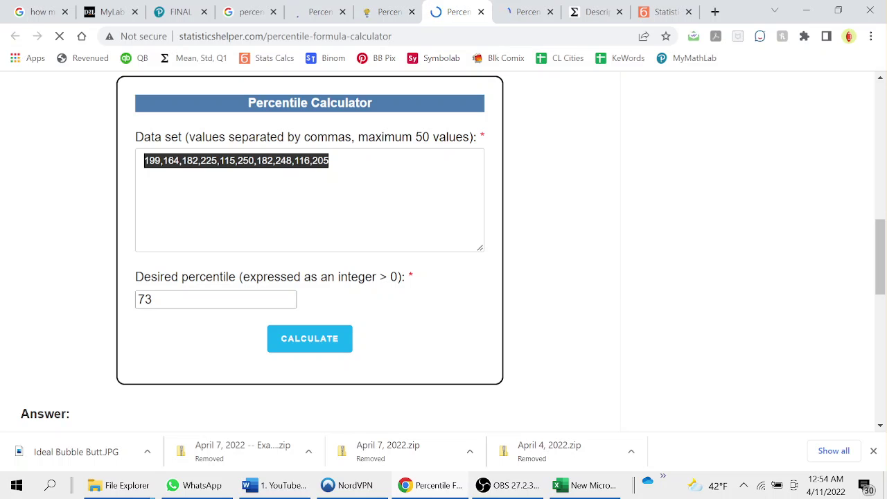
pyautogui.hotkey('ctrl', 'v')
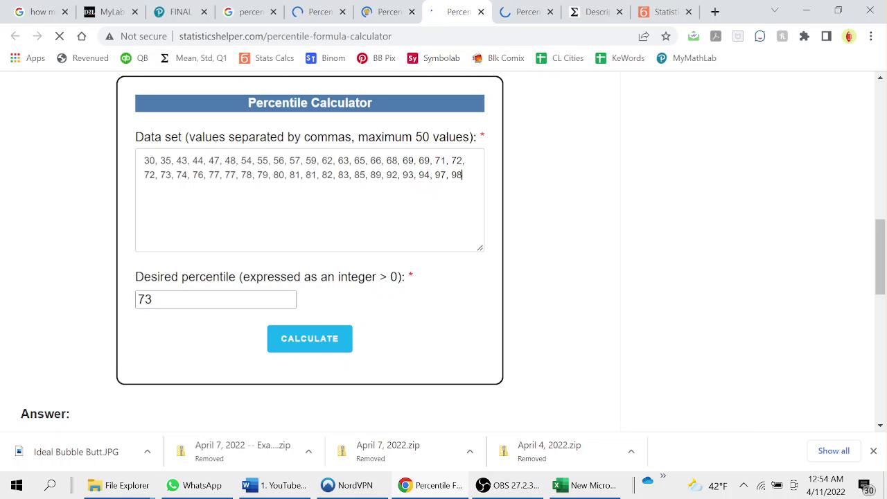
pyautogui.hotkey('ctrl', 'a')
pyautogui.write('56')
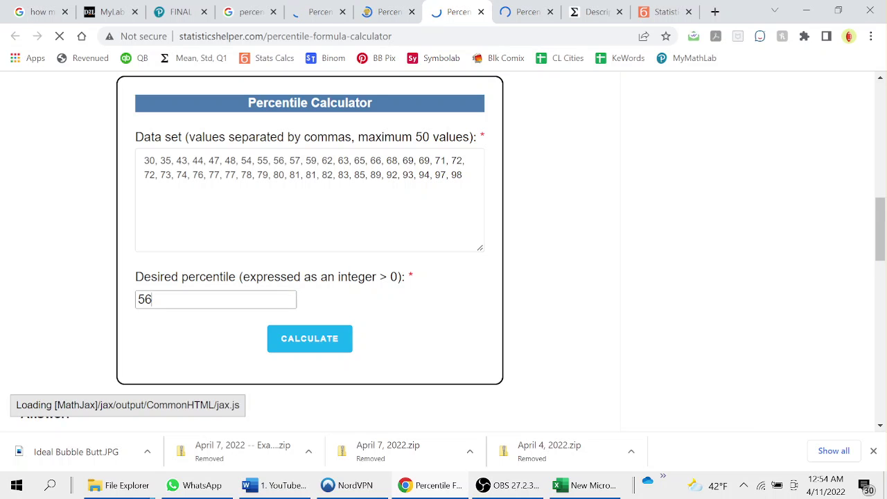
pyautogui.click(309, 338)
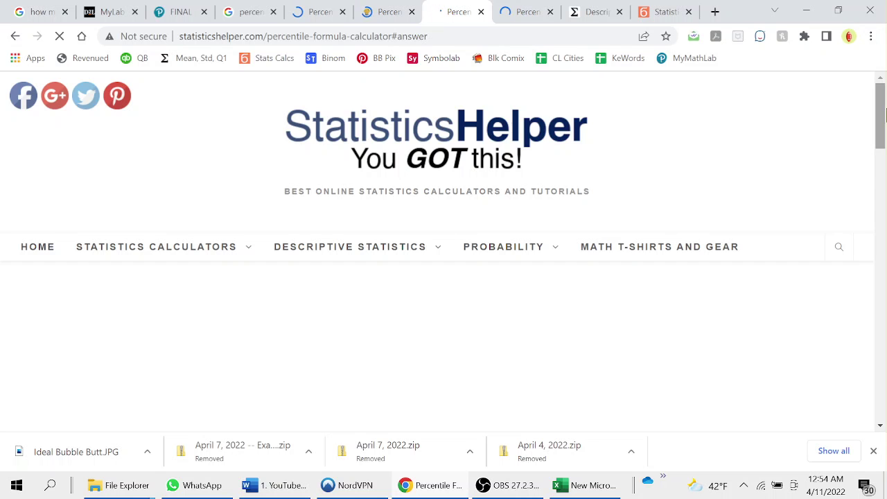
# In the eMathHelp percentile calculator, replace the sample values with the test scores, set the percentile to 56, and calculate it
pyautogui.hotkey('ctrl', 'Tab')
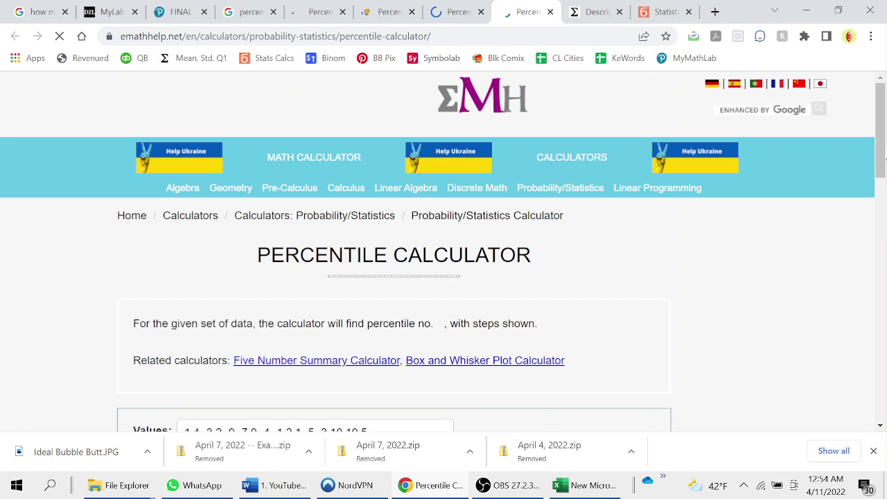
pyautogui.scroll(-4, 885, 158)
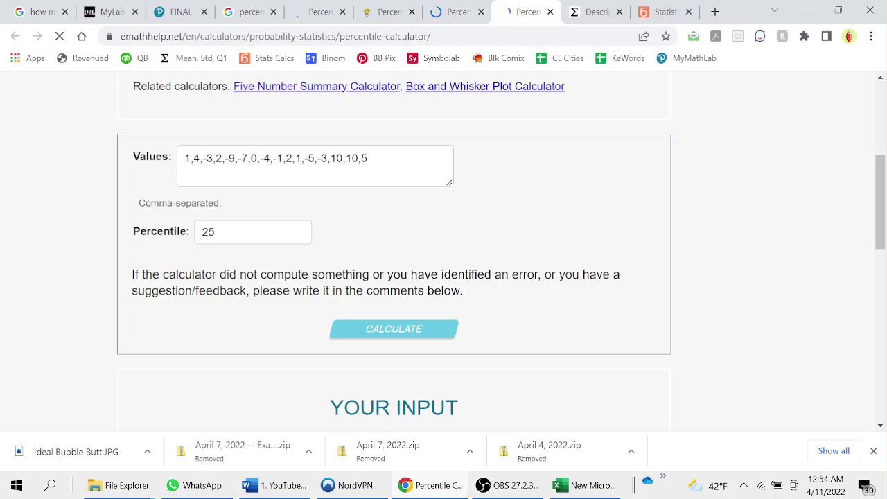
pyautogui.hotkey('ctrl', 'v')
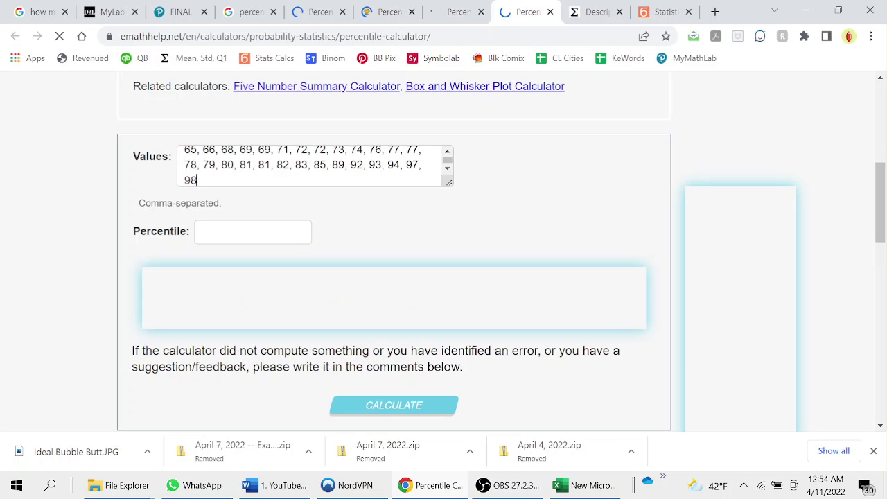
pyautogui.write('56')
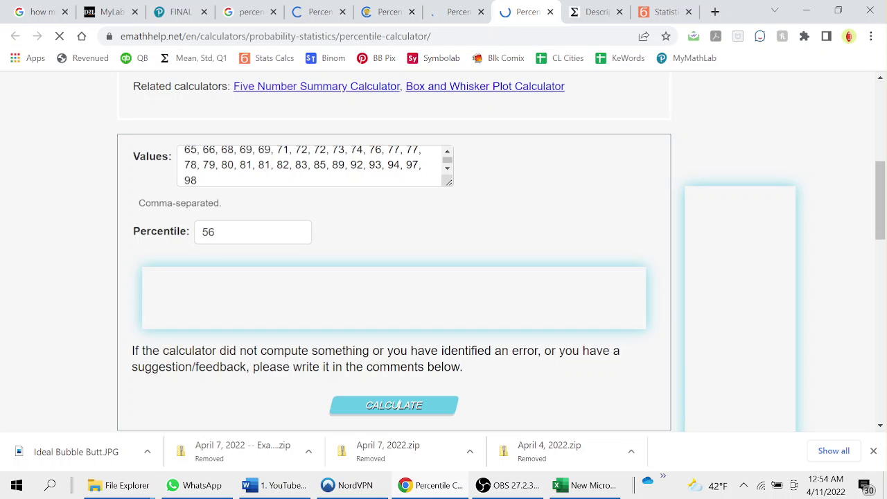
# Check the 56th percentile answers in the StatisticsHelper and eMathHelp calculators
pyautogui.click(455, 11)
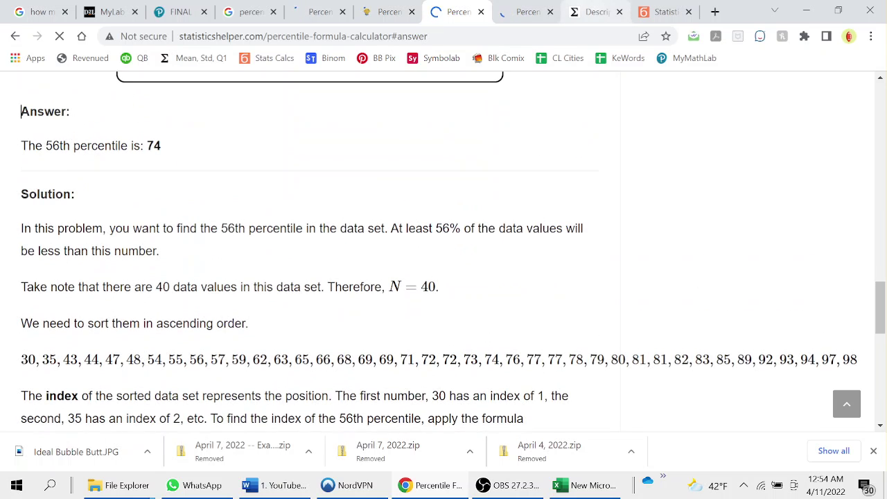
pyautogui.hotkey('ctrl', 'Tab')
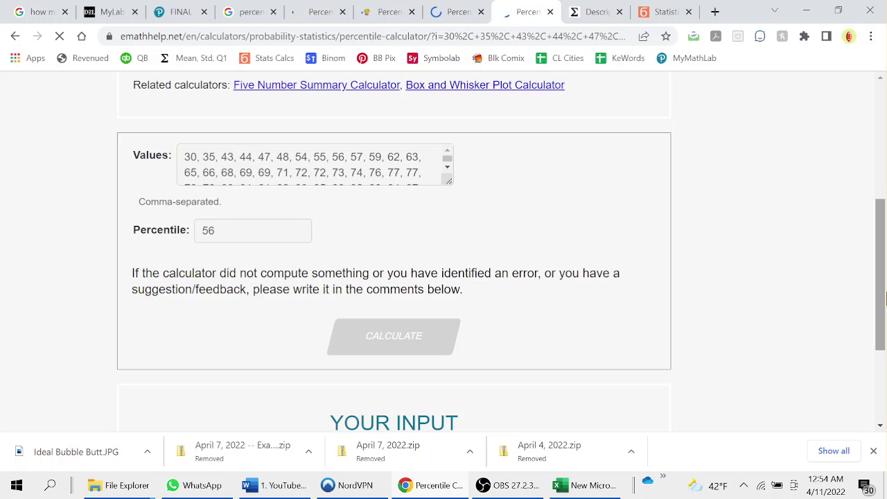
pyautogui.hotkey('ctrl', 'Tab')
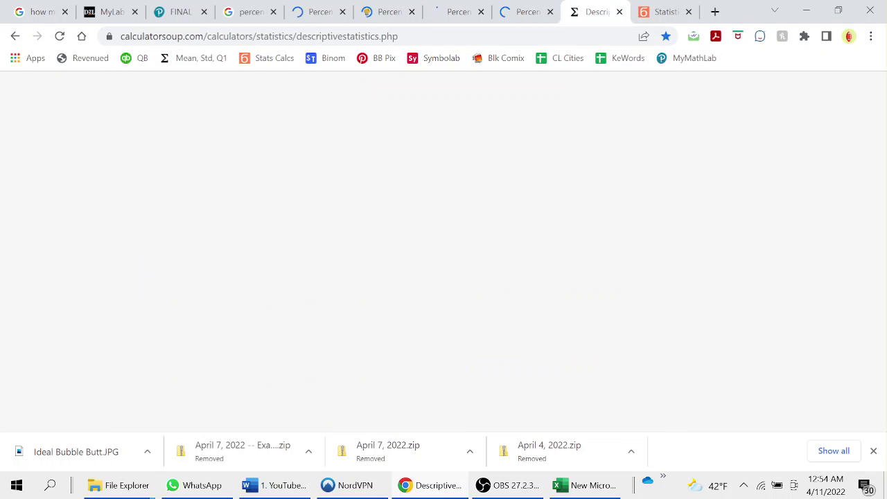
pyautogui.hotkey('ctrl', 'shift', 'Tab')
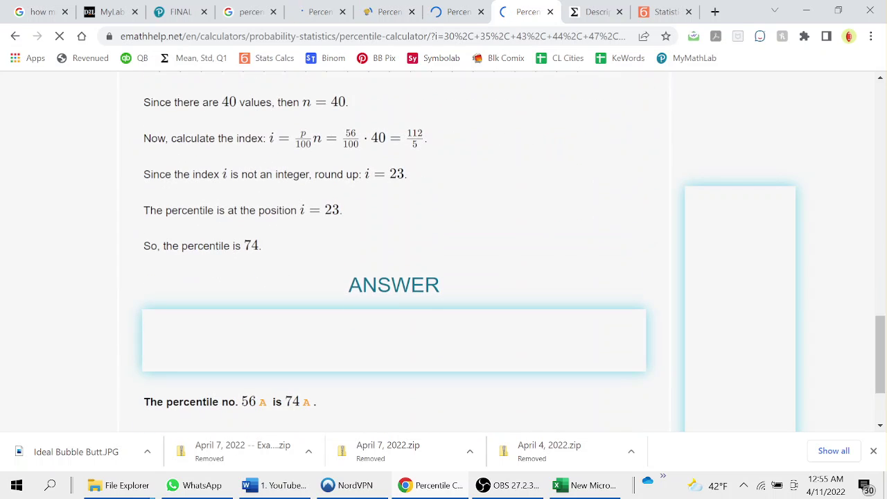
# Advance the final exam to question 8, then close the percentile and descriptive statistics calculator tabs and return to the exam
pyautogui.hotkey('ctrl', '3')
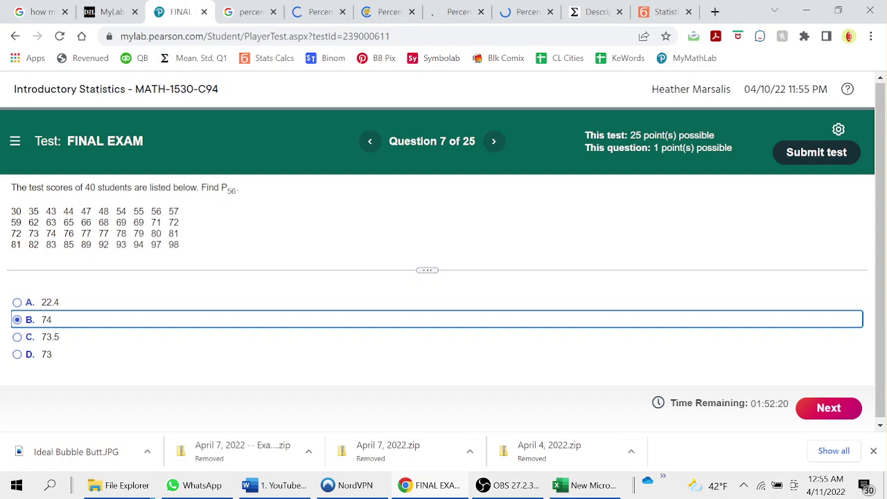
pyautogui.click(493, 141)
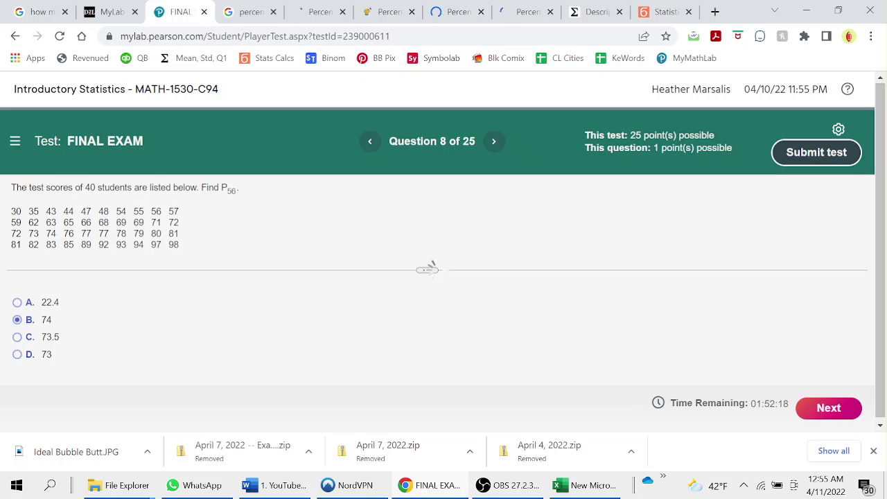
pyautogui.hotkey('ctrl', '5')
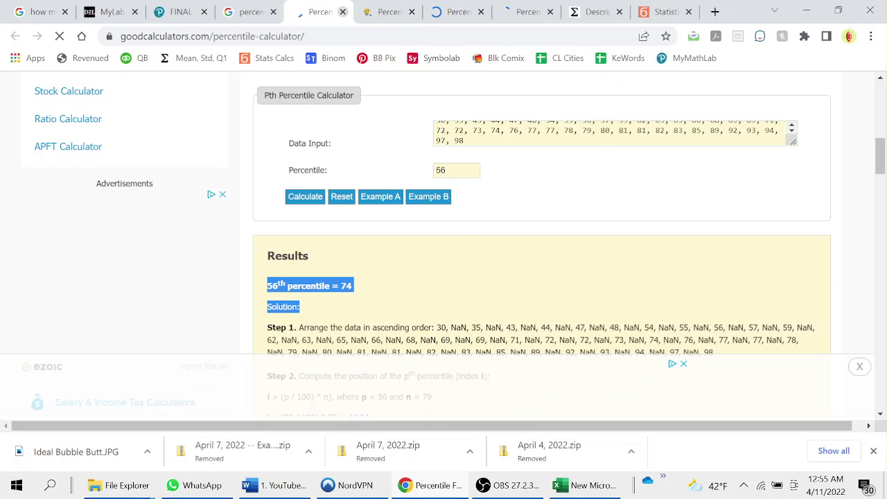
pyautogui.hotkey('ctrl', 'w')
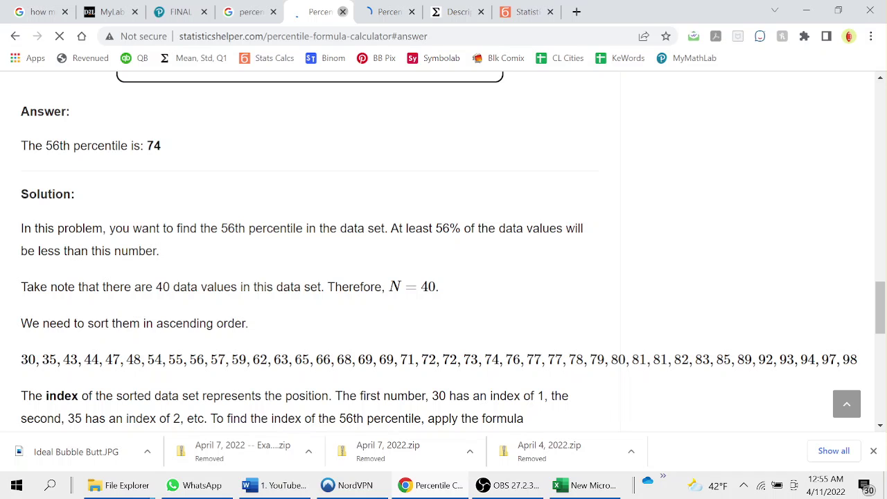
pyautogui.hotkey('ctrl', 'Tab')
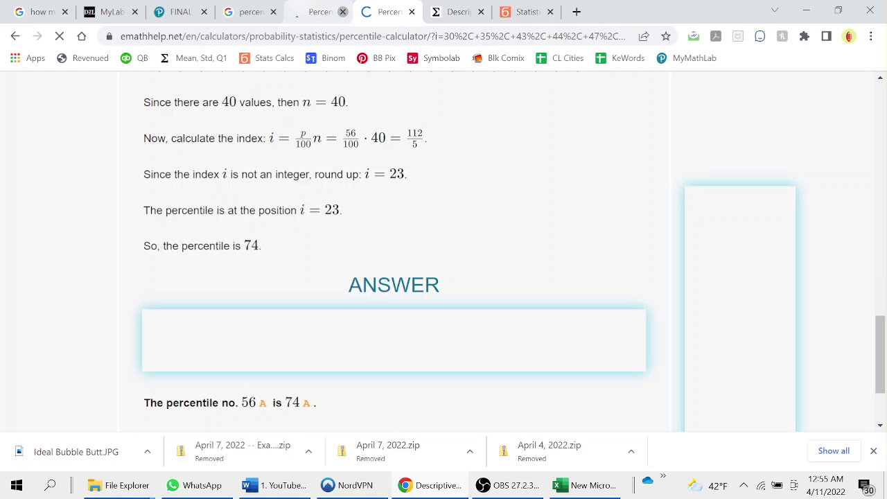
pyautogui.click(343, 12)
pyautogui.click(342, 12)
pyautogui.click(342, 11)
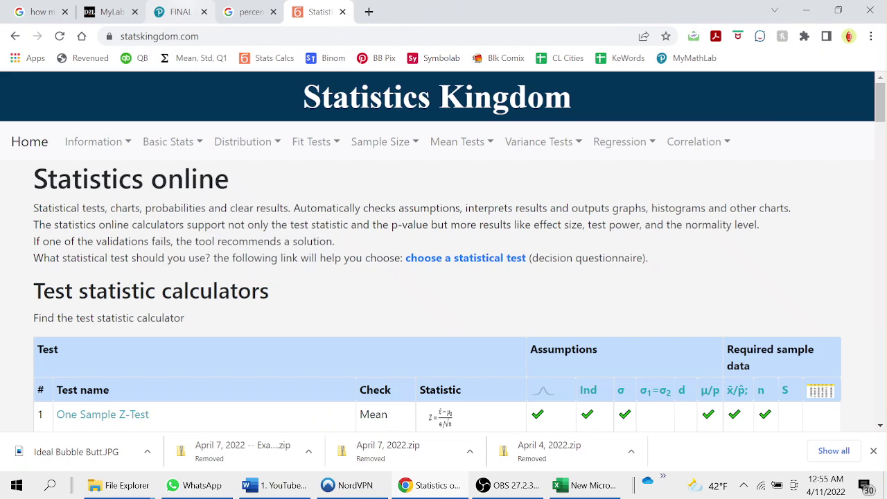
pyautogui.click(182, 11)
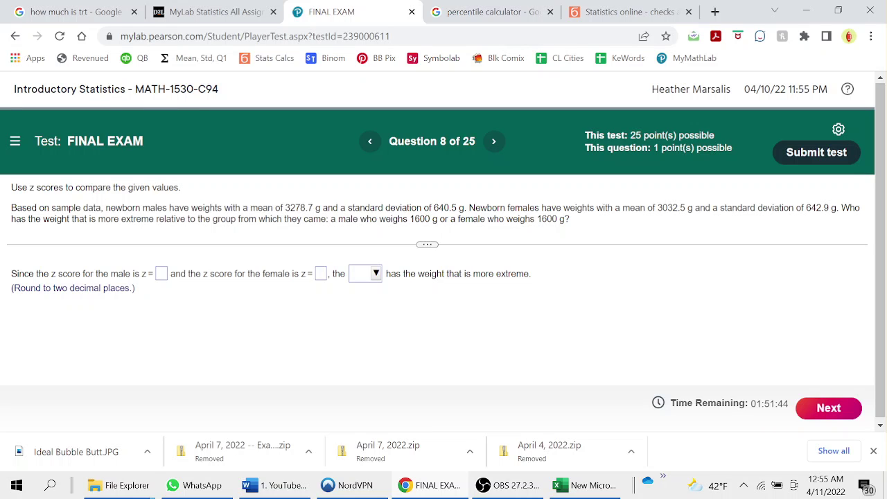
# In question 8, enter -2.62 as the z score for the male
pyautogui.click(161, 273)
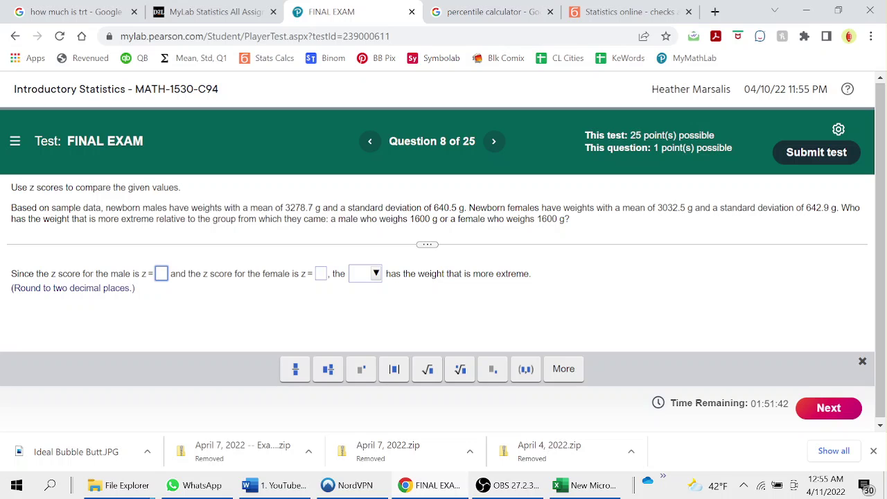
pyautogui.write('2.6')
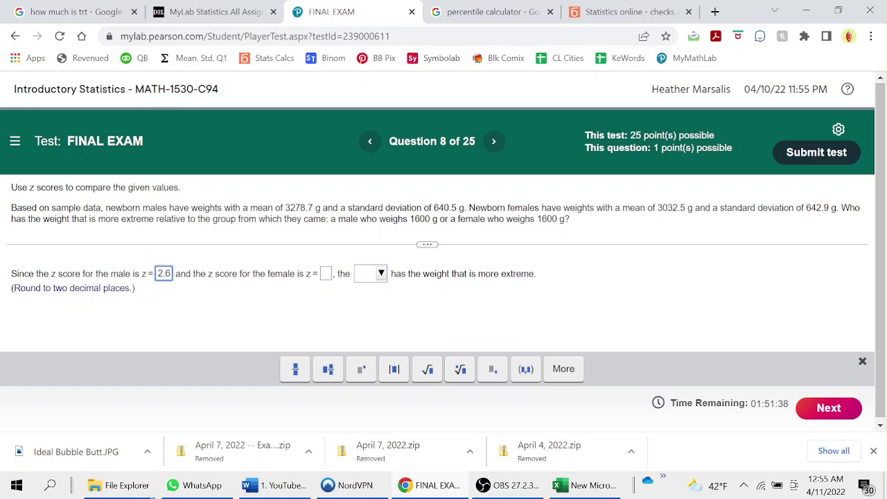
pyautogui.write('2')
pyautogui.click(134, 287)
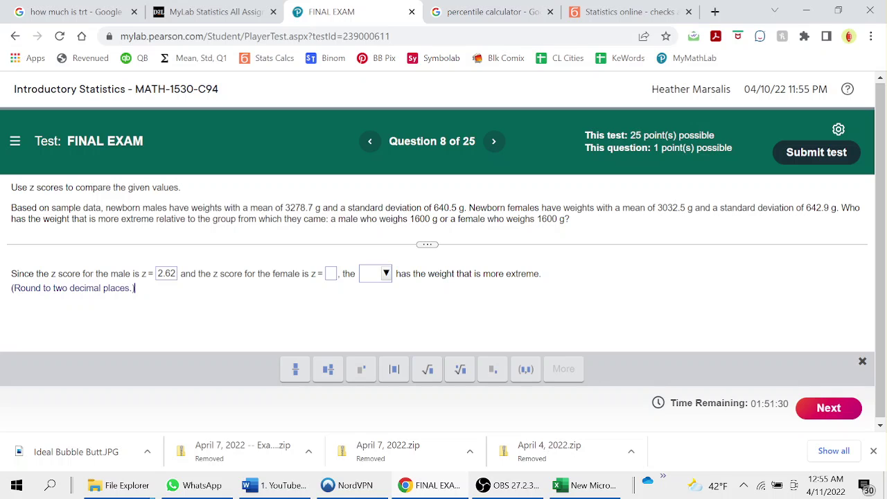
pyautogui.click(167, 273)
pyautogui.write('-')
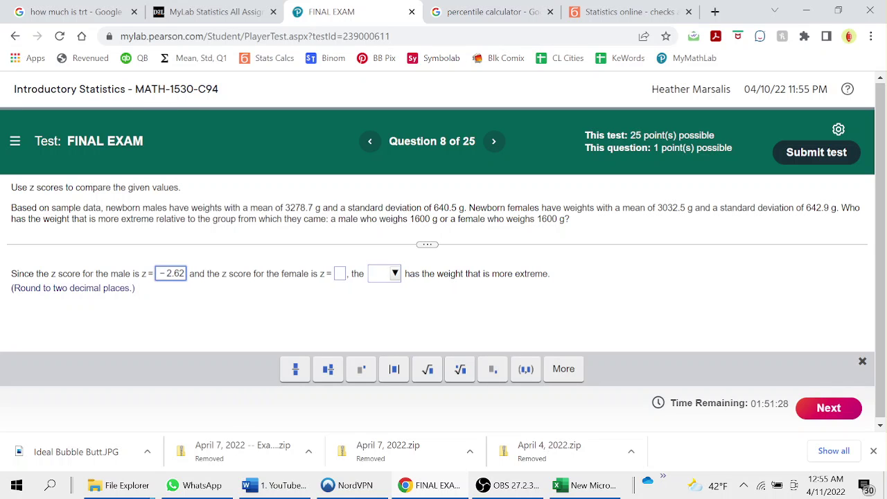
pyautogui.click(135, 288)
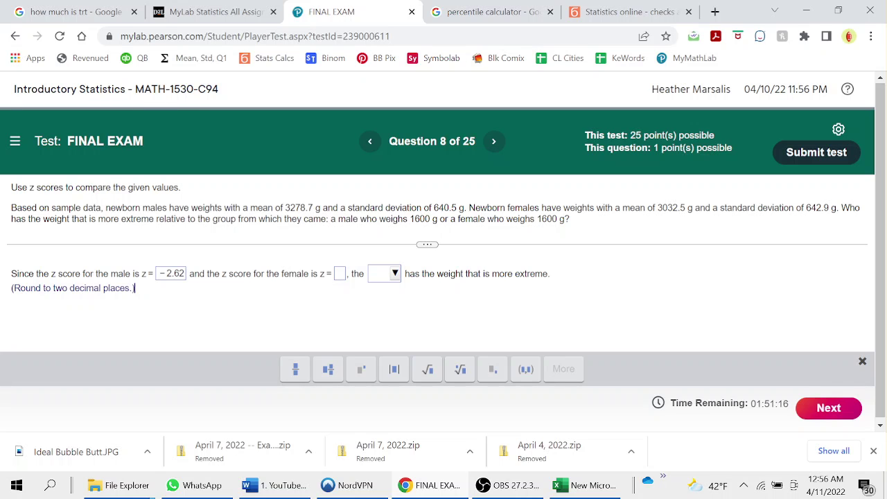
# Enter -2.23 as the female's z score and choose male as having the more extreme weight
pyautogui.click(339, 273)
pyautogui.write('-2')
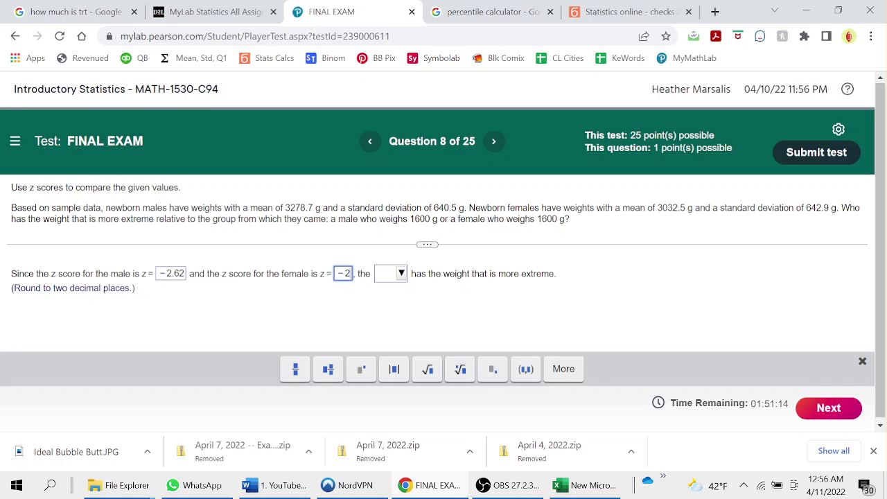
pyautogui.write('.2')
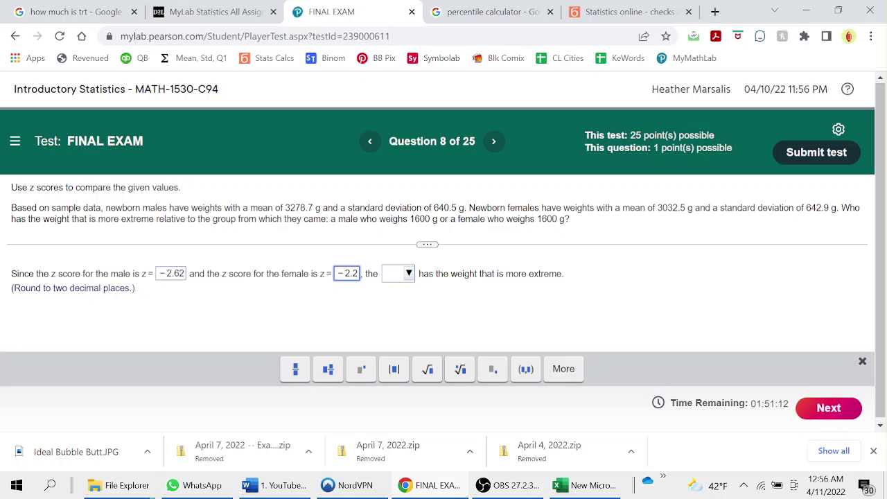
pyautogui.write('3')
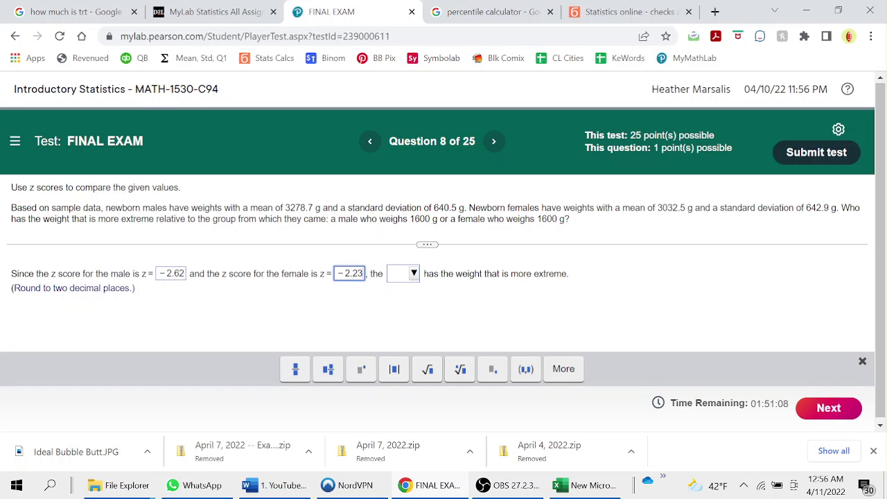
pyautogui.click(398, 274)
pyautogui.press('Down')
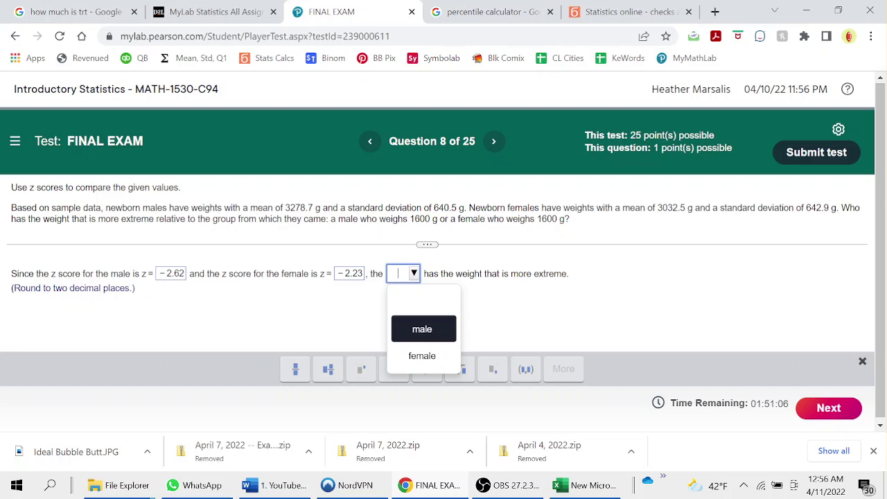
pyautogui.press('Return')
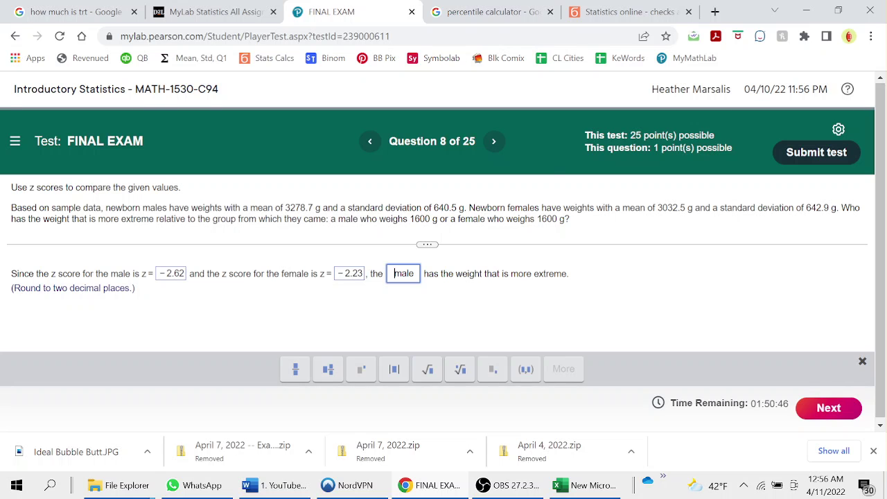
# Go on to question 9 and enter a mean of 19.5 and a standard deviation of 2.2 peas for part (a)
pyautogui.click(493, 141)
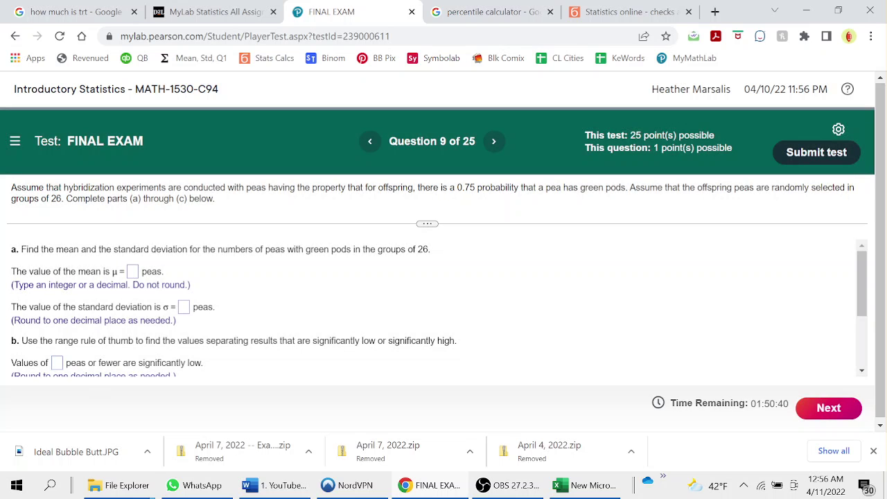
pyautogui.click(132, 271)
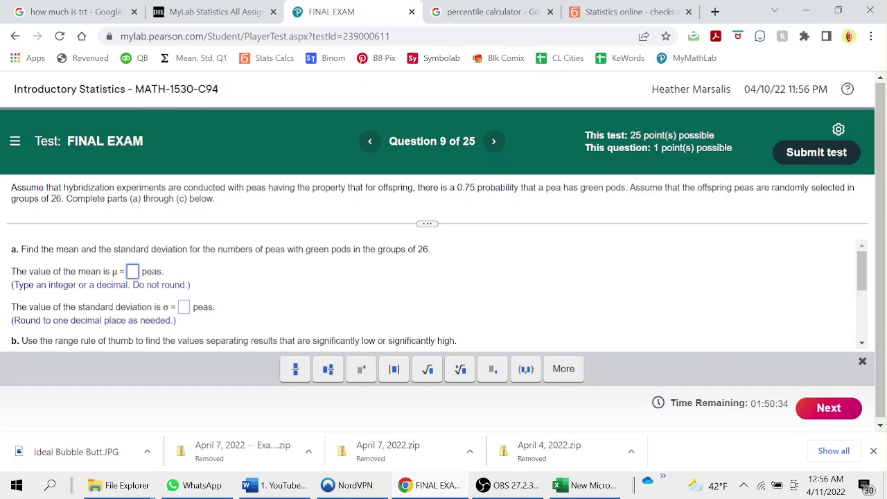
pyautogui.write('19.5')
pyautogui.click(208, 307)
pyautogui.click(184, 306)
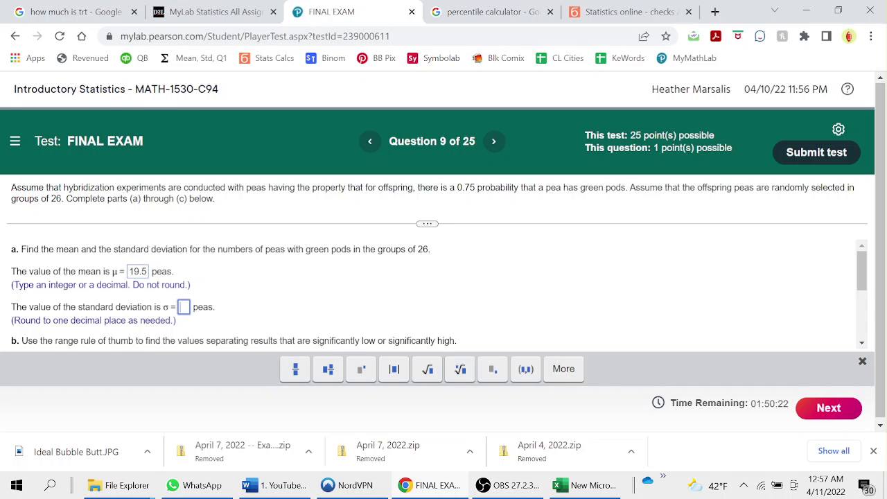
pyautogui.write('2.2')
# In part (b) of question 9, enter 15.1 as the significantly low limit and 23.9 as the significantly high limit
pyautogui.moveTo(862, 270); pyautogui.dragTo(862, 300)
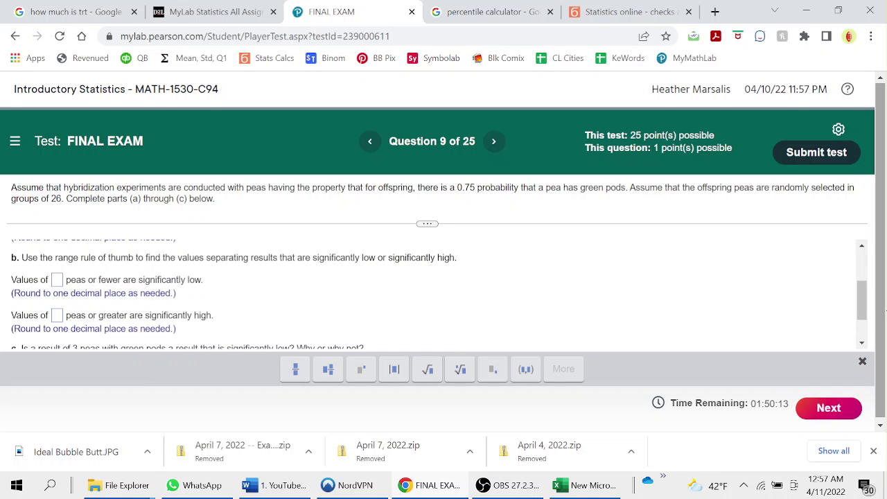
pyautogui.scroll(2, 863, 301)
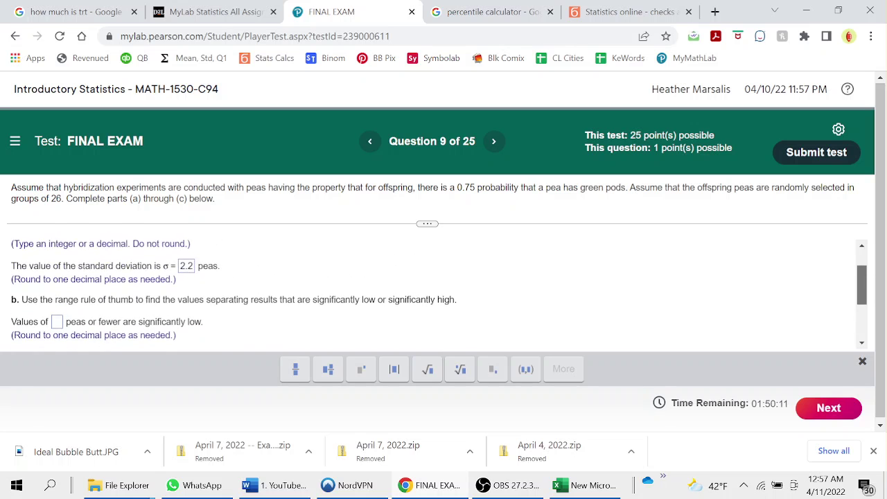
pyautogui.scroll(1, 439, 294)
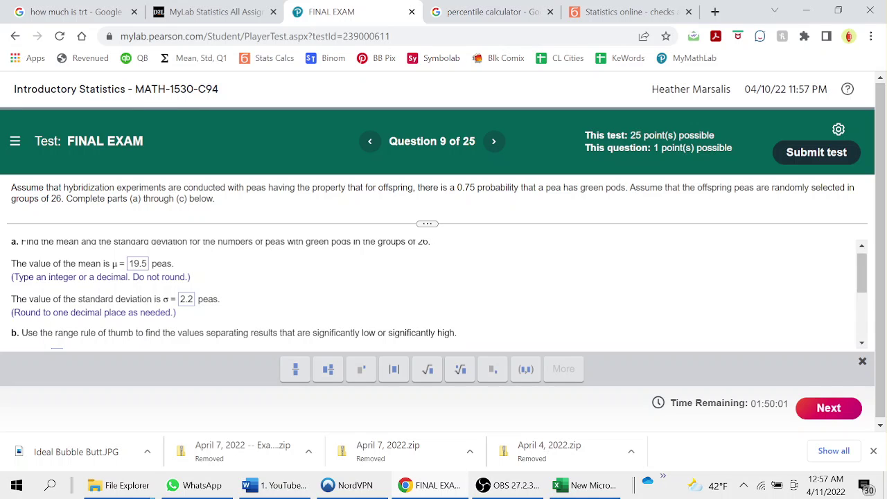
pyautogui.scroll(-1, 433, 291)
pyautogui.scroll(-1, 433, 292)
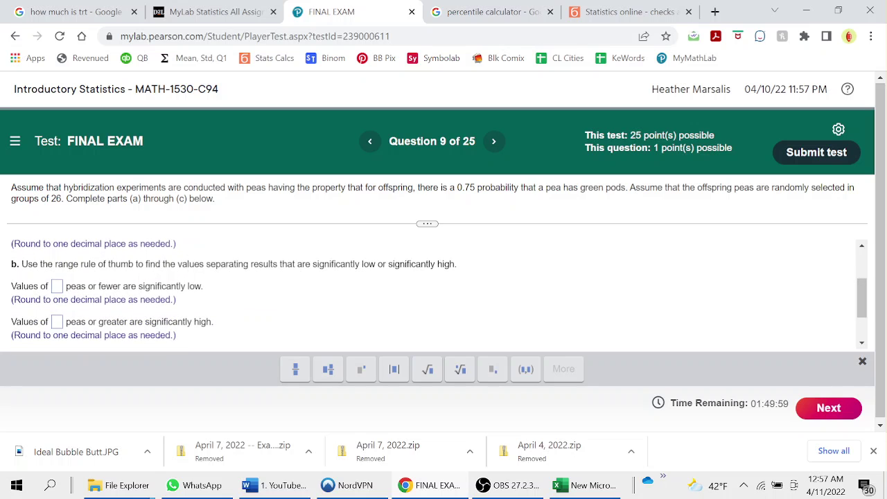
pyautogui.click(56, 286)
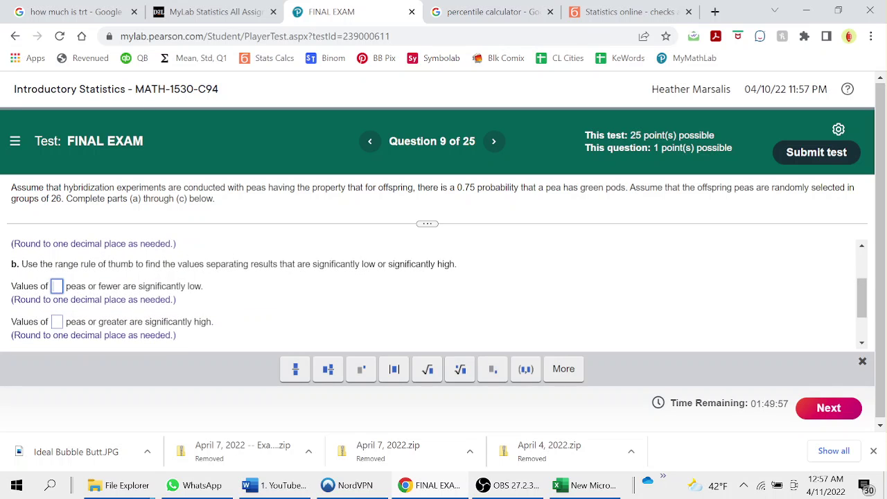
pyautogui.write('15.1')
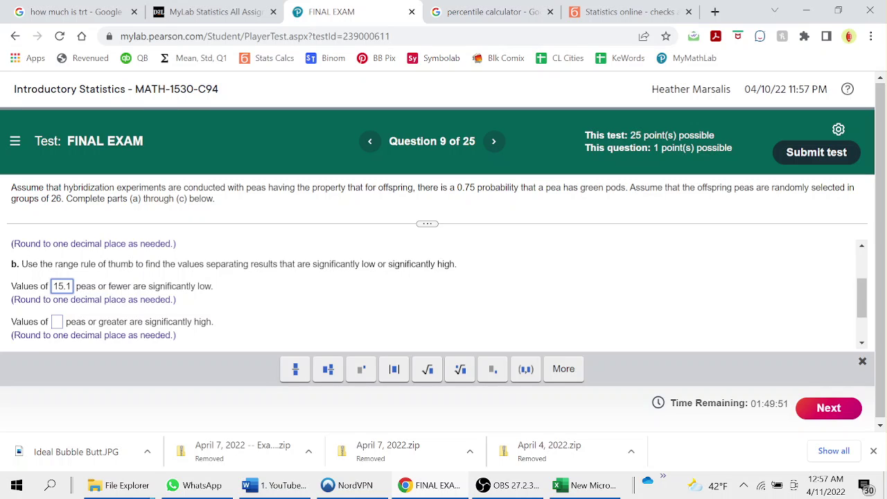
pyautogui.click(57, 322)
pyautogui.write('23.9')
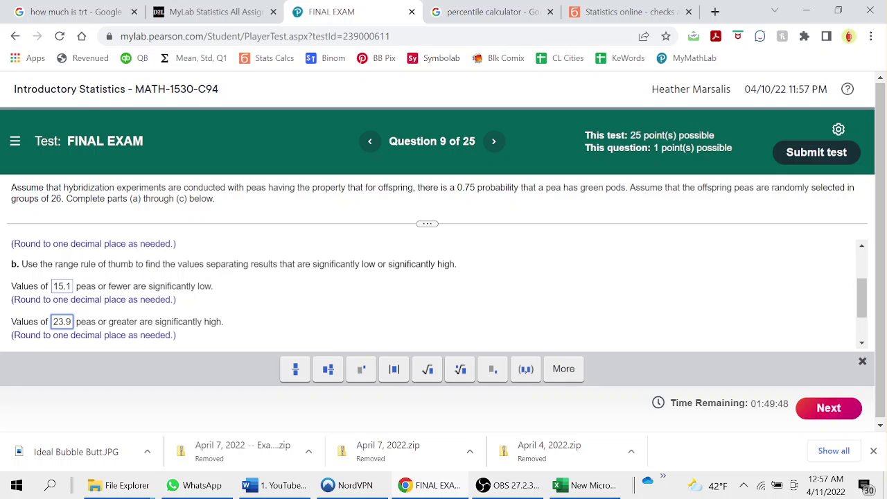
# Review parts (b) and (c) of question 9 and copy part (b)'s range rule of thumb instruction sentence
pyautogui.moveTo(178, 300); pyautogui.dragTo(224, 322)
pyautogui.scroll(-2, 437, 291)
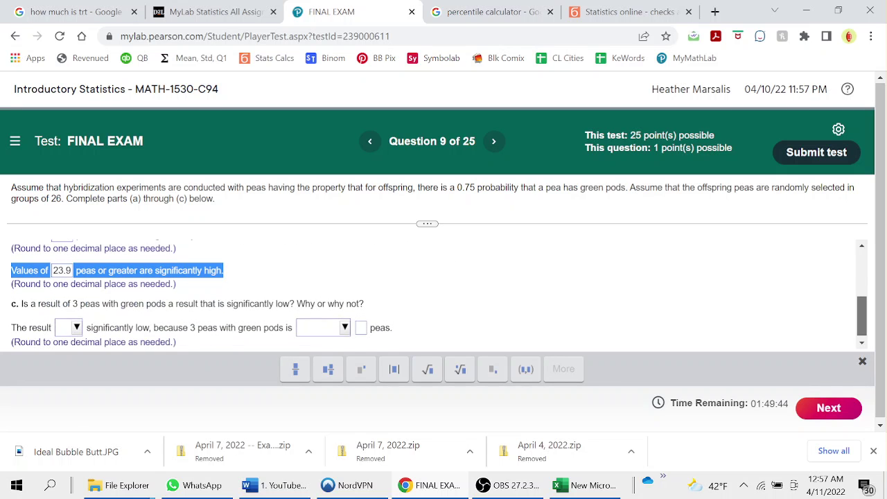
pyautogui.scroll(1, 176, 298)
pyautogui.click(176, 298)
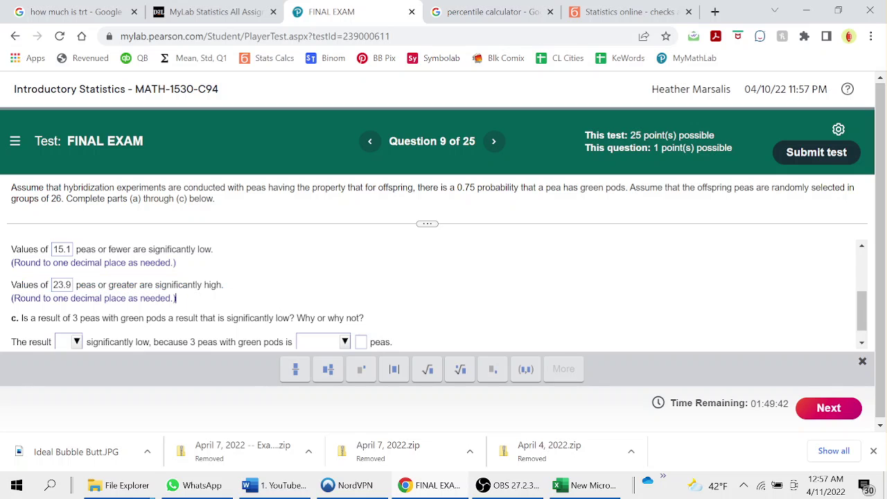
pyautogui.scroll(1, 176, 298)
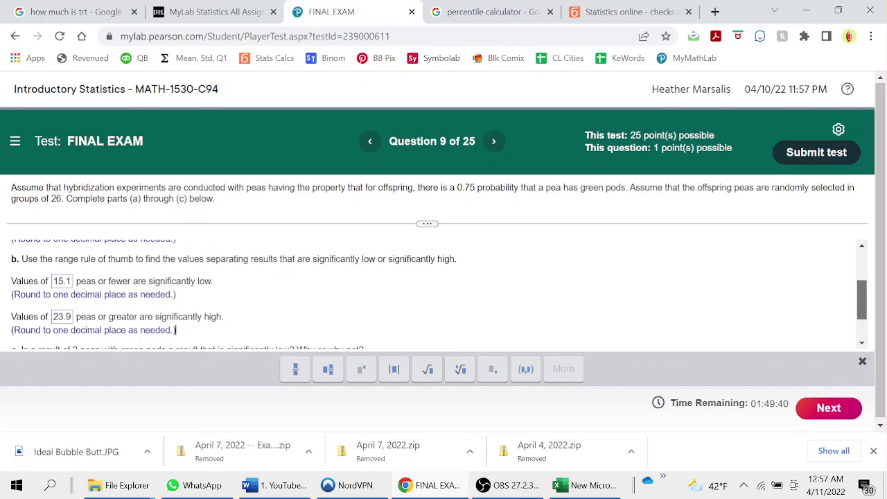
pyautogui.scroll(2, 176, 330)
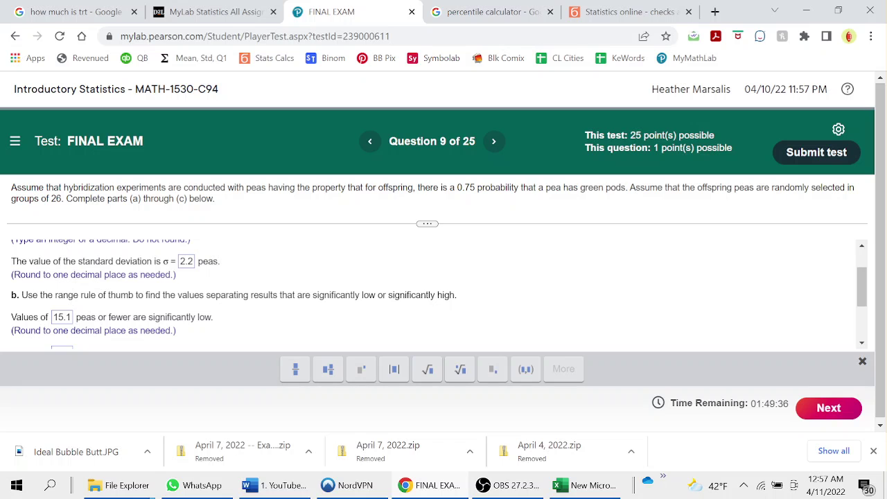
pyautogui.moveTo(456, 294); pyautogui.dragTo(250, 294)
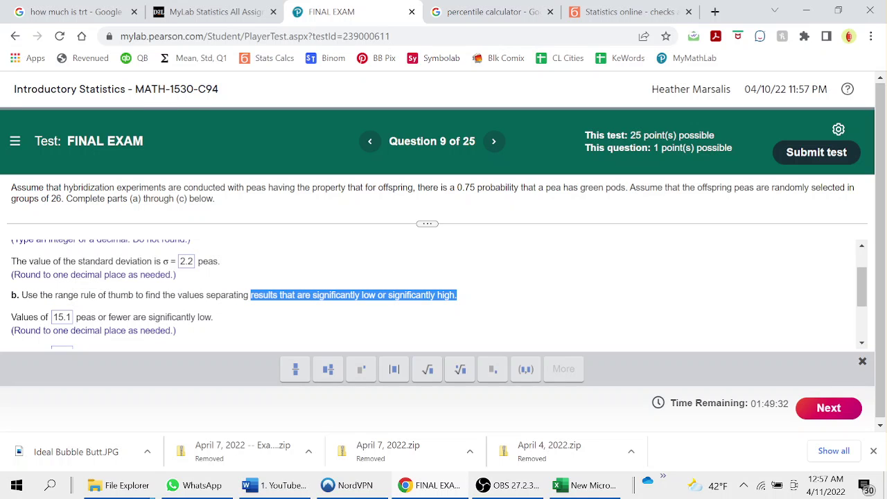
pyautogui.moveTo(457, 295); pyautogui.dragTo(11, 294)
pyautogui.hotkey('ctrl', 'c')
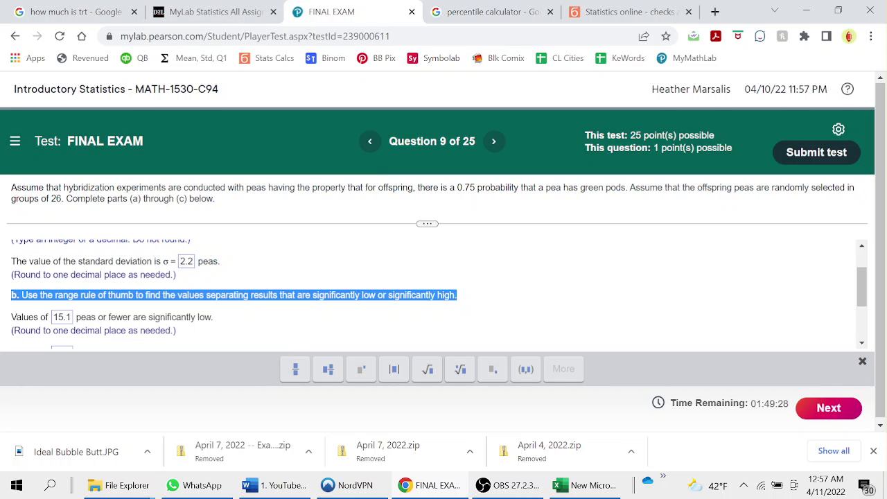
# Search Google for the copied part (b) sentence as an exact quoted phrase
pyautogui.click(448, 12)
pyautogui.hotkey('ctrl', 'l')
pyautogui.write('"')
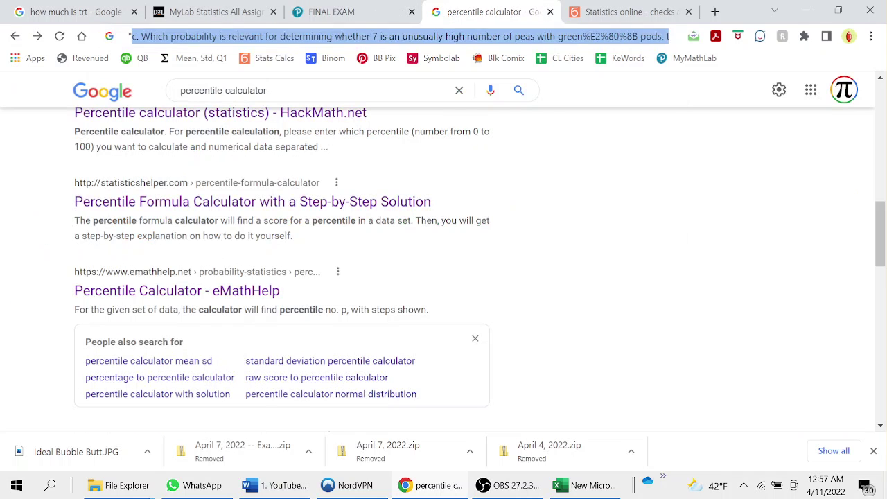
pyautogui.hotkey('ctrl', 'v')
pyautogui.write('"')
pyautogui.press('Return')
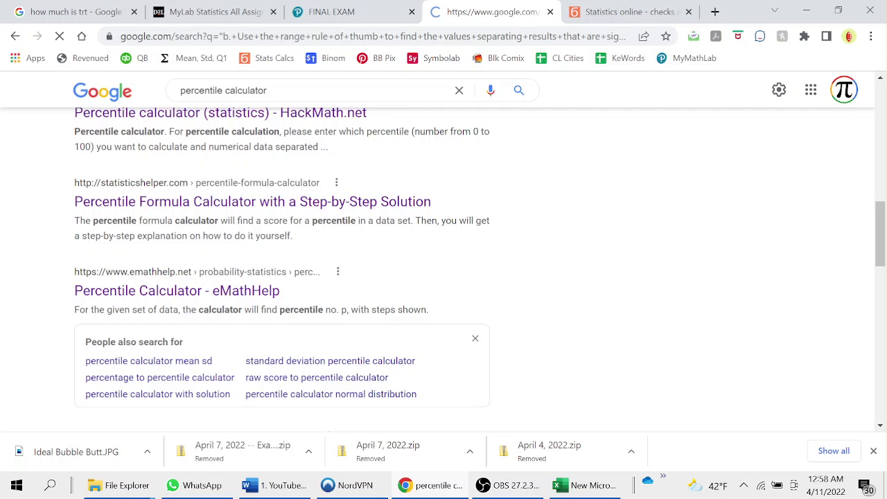
# Open the Chegg result for the range rule of thumb question and examine the expert's worked solution for the peas problem
pyautogui.scroll(-5, 270, 159)
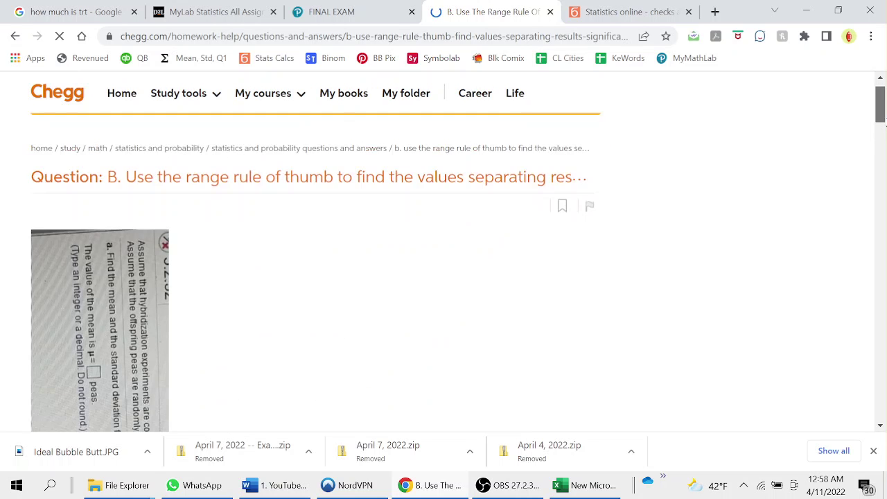
pyautogui.moveTo(886, 121); pyautogui.dragTo(886, 348)
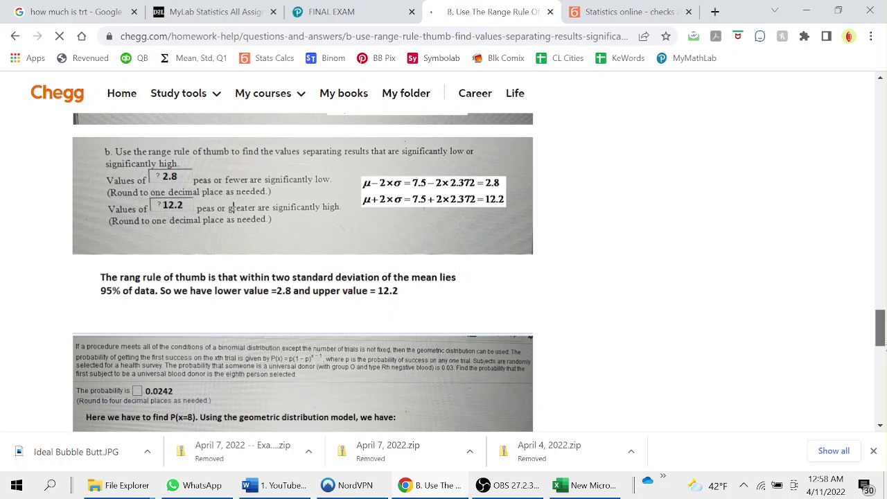
pyautogui.moveTo(886, 349); pyautogui.dragTo(886, 315)
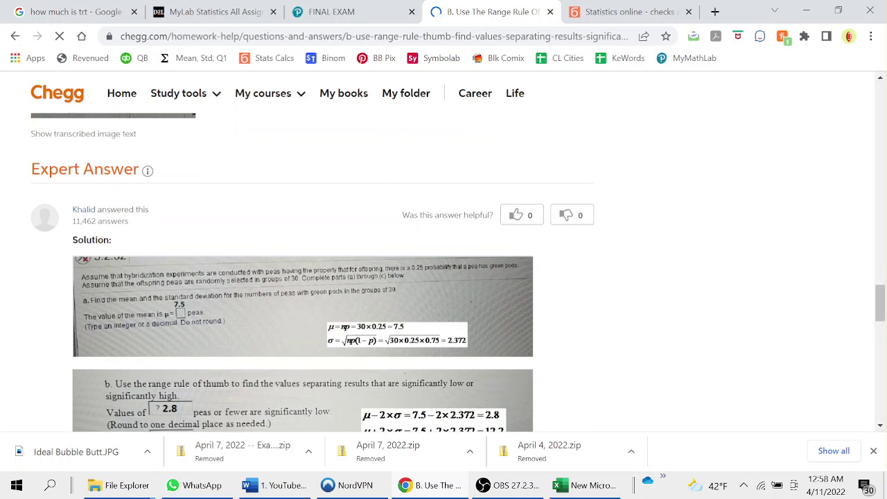
pyautogui.scroll(-2, 882, 317)
pyautogui.moveTo(886, 319); pyautogui.dragTo(886, 137)
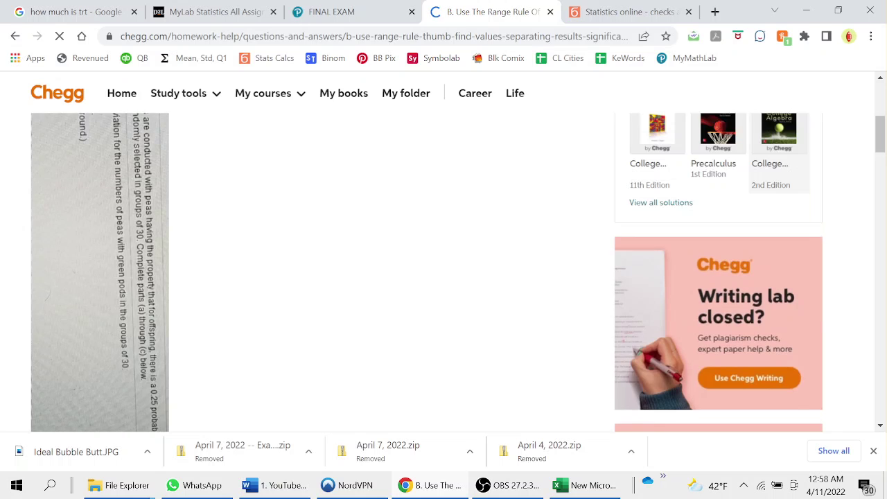
pyautogui.click(352, 12)
pyautogui.click(485, 12)
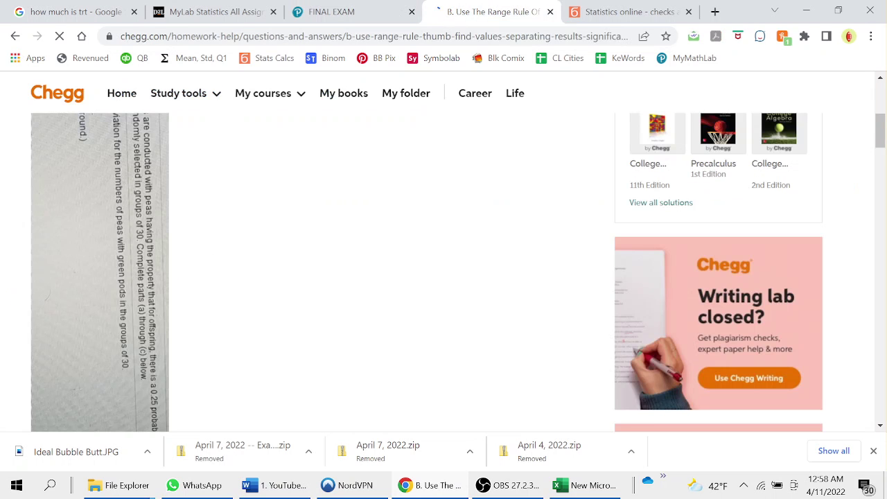
# Return to the search results and open the Quizlet set "statistics ch 5 & 6"
pyautogui.click(15, 36)
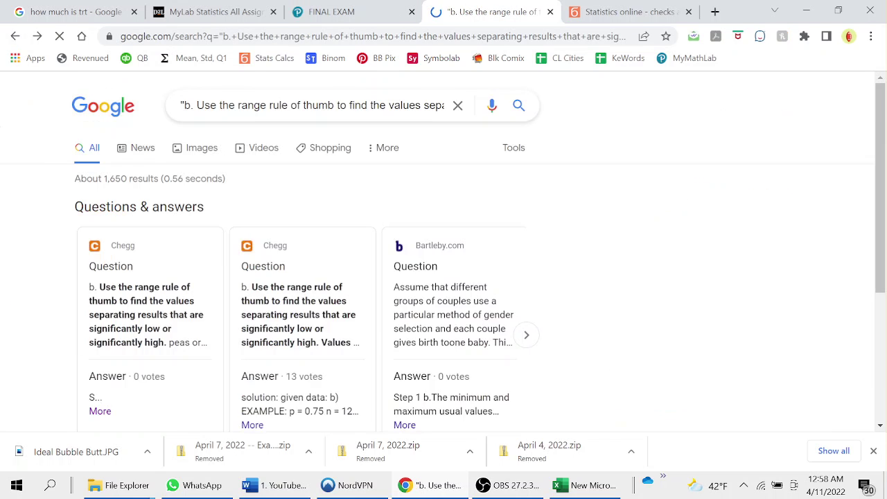
pyautogui.scroll(-5, 885, 150)
pyautogui.moveTo(885, 188); pyautogui.dragTo(885, 273)
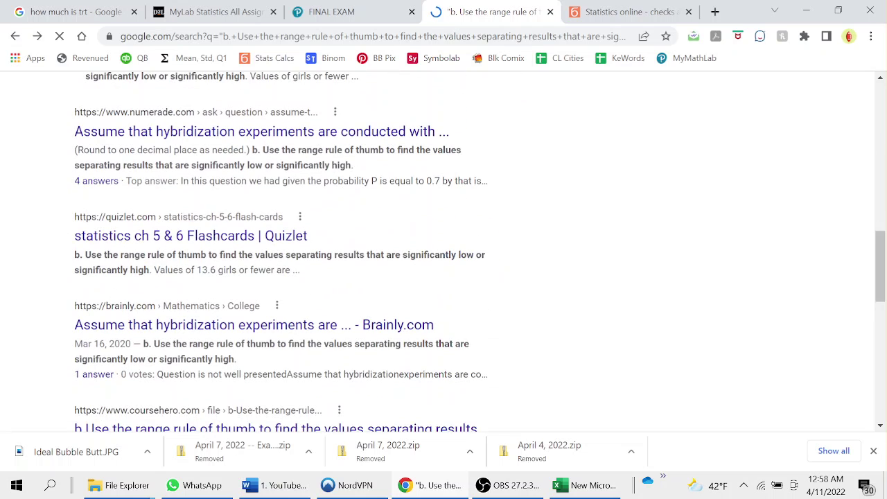
pyautogui.click(190, 236)
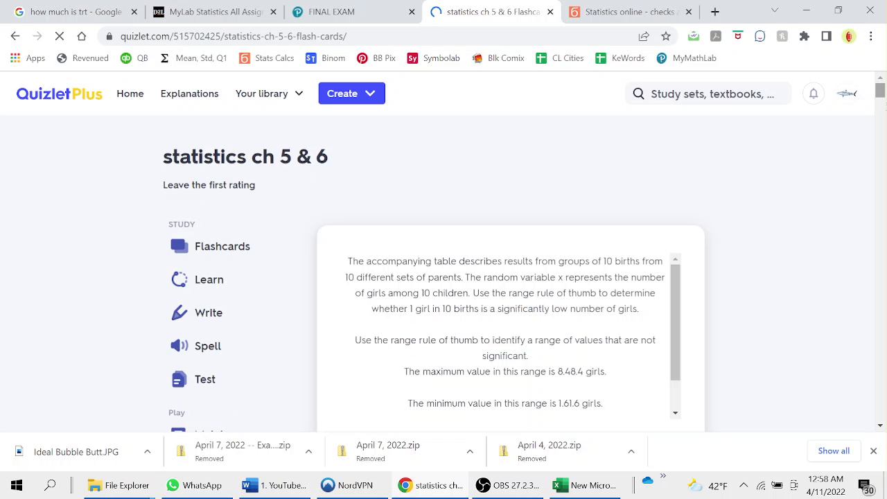
pyautogui.scroll(-10, 444, 277)
pyautogui.scroll(-10, 436, 252)
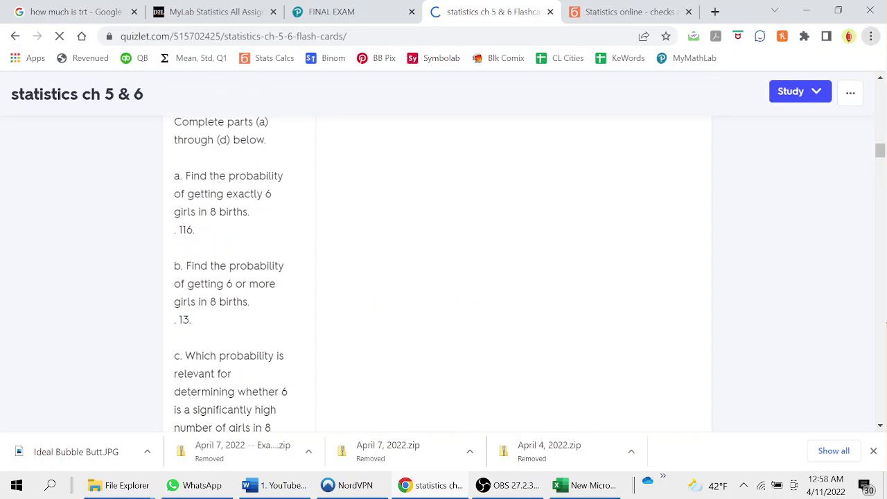
# Find the copied part (b) sentence within the flashcard set and examine the matching peas problem's answers
pyautogui.hotkey('ctrl', 'f')
pyautogui.write('b. Use the range rule of thumb to find the values separating results that are significantly low or significantly high.')
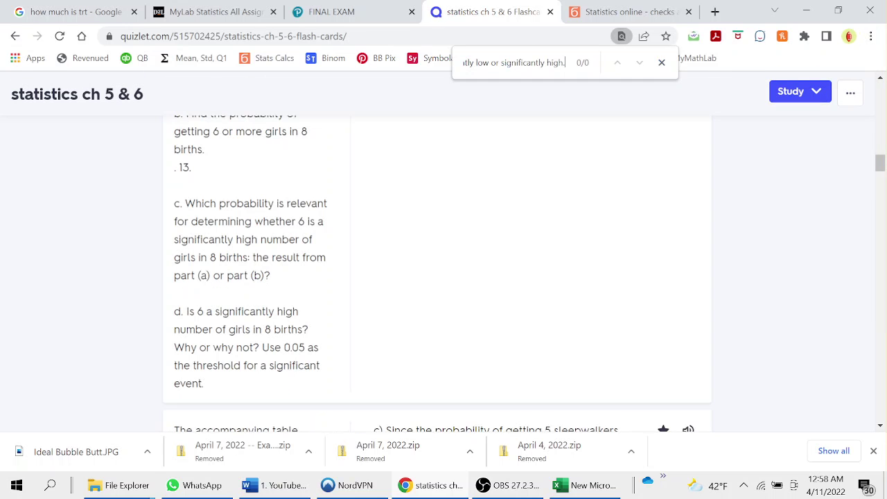
pyautogui.press('Return')
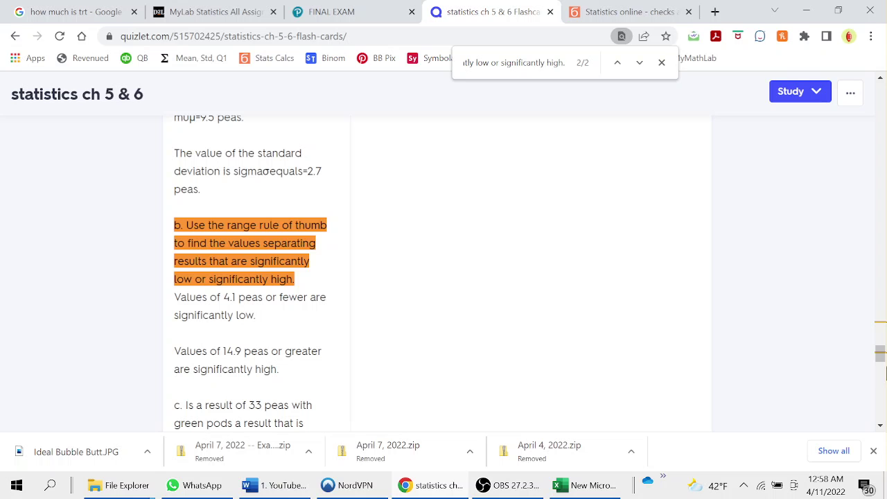
pyautogui.moveTo(882, 354)
pyautogui.mouseDown()
pyautogui.moveTo(882, 344)
pyautogui.moveTo(885, 362)
pyautogui.mouseUp()
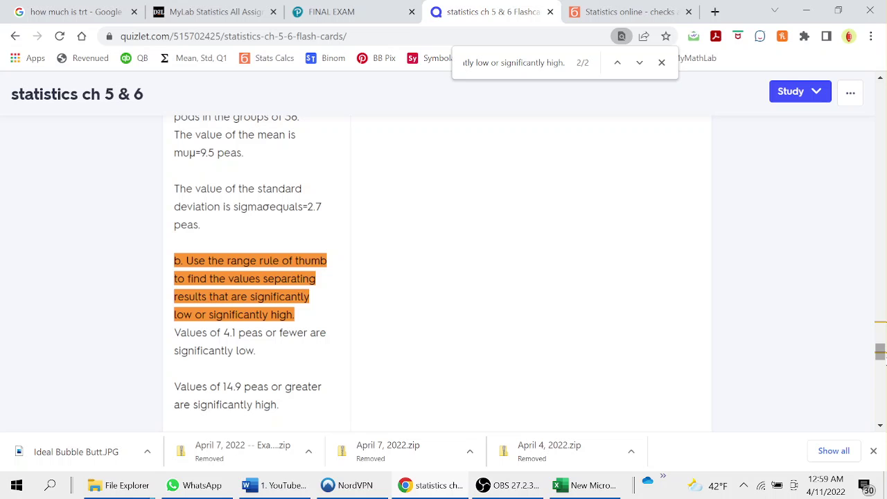
# Return to the exam and choose "is" in part (c) of question 9 for whether the result is significantly low
pyautogui.hotkey('ctrl', 'shift', 'Tab')
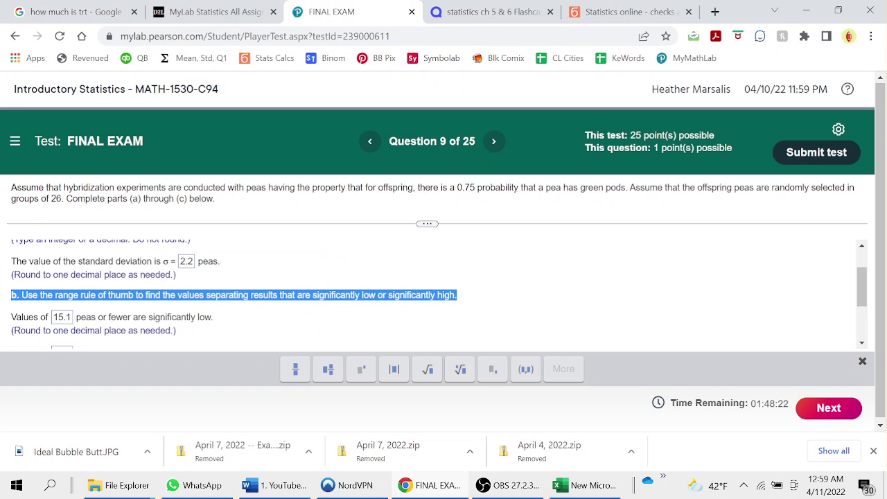
pyautogui.scroll(-3, 861, 288)
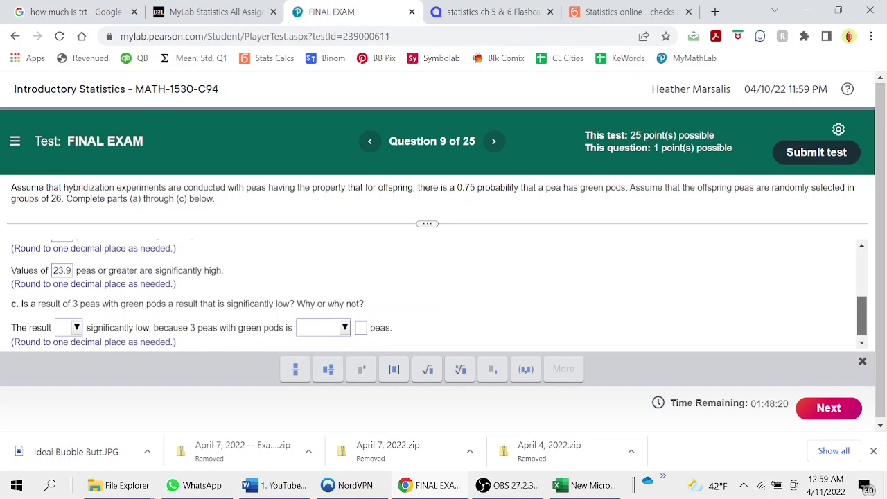
pyautogui.click(77, 323)
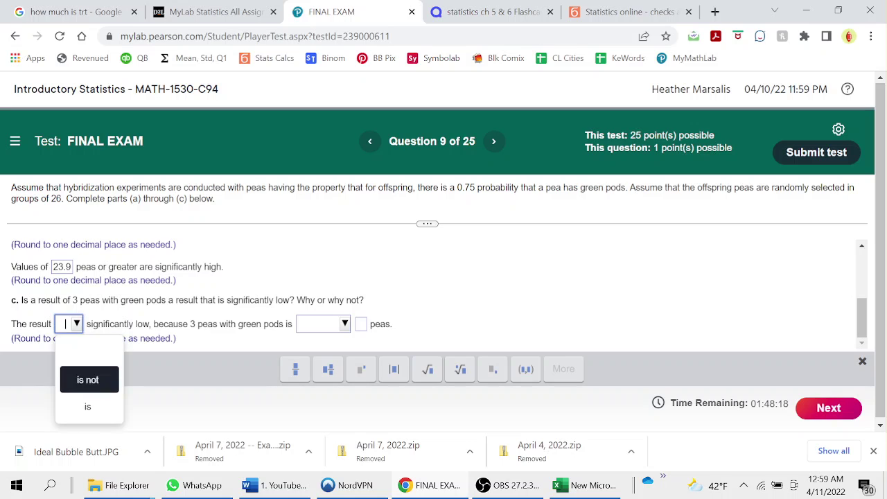
pyautogui.click(89, 380)
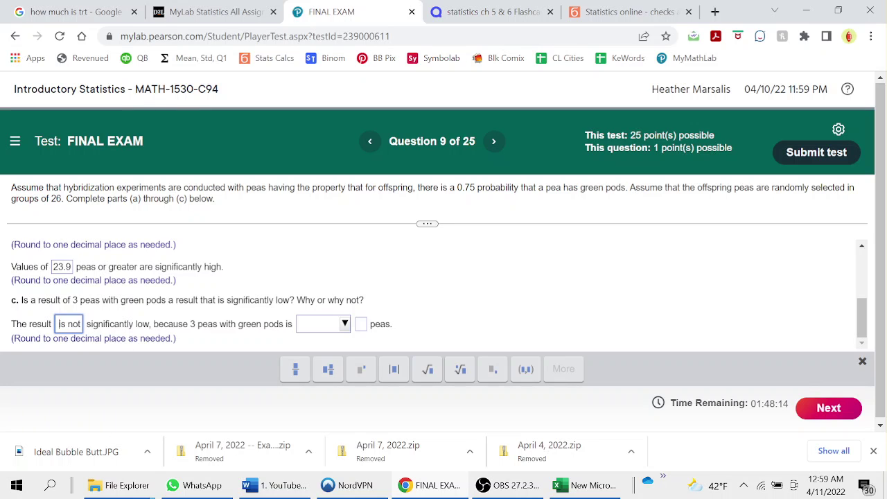
pyautogui.press('Down')
pyautogui.press('Down')
pyautogui.press('Down')
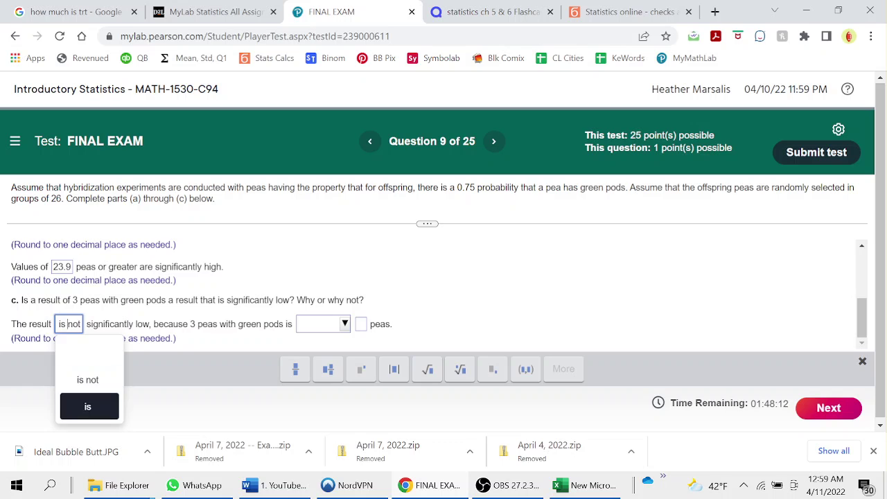
pyautogui.press('Return')
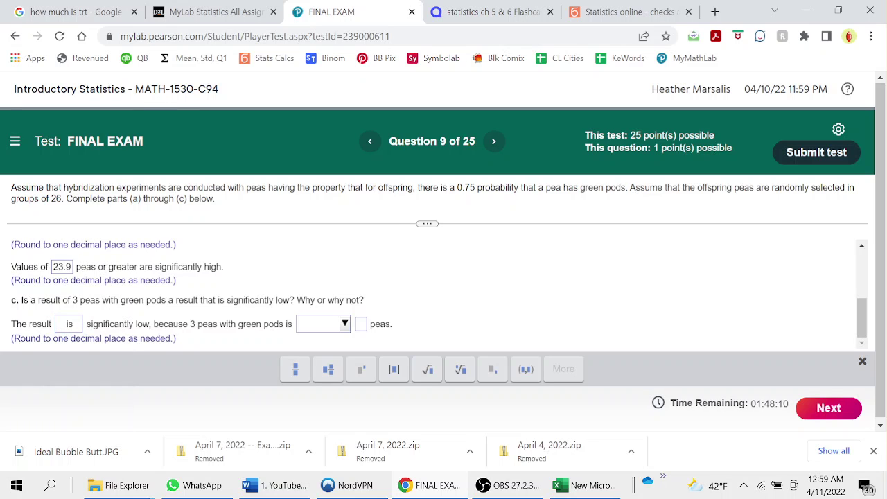
# Complete part (c)'s reason with "less than" and 15.1 peas, and go on to question 10
pyautogui.click(323, 324)
pyautogui.press('Down')
pyautogui.press('Down')
pyautogui.press('Return')
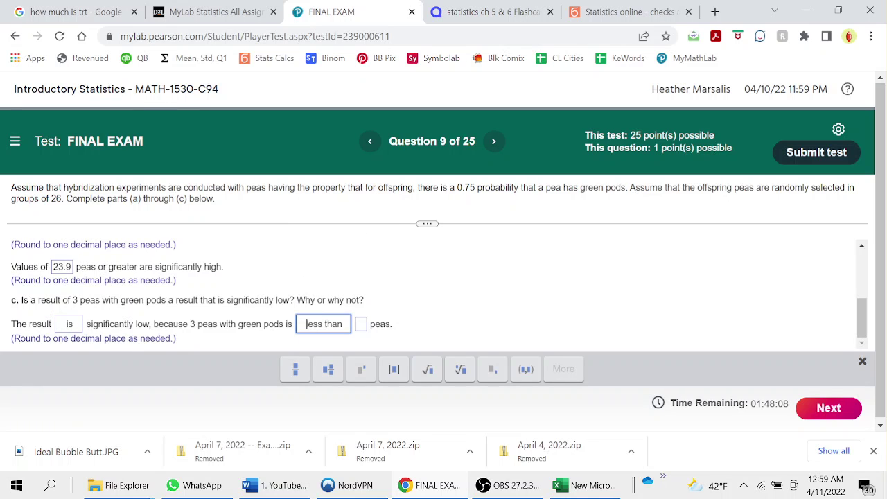
pyautogui.moveTo(862, 318)
pyautogui.mouseDown()
pyautogui.moveTo(862, 305)
pyautogui.moveTo(862, 318)
pyautogui.mouseUp()
pyautogui.click(361, 324)
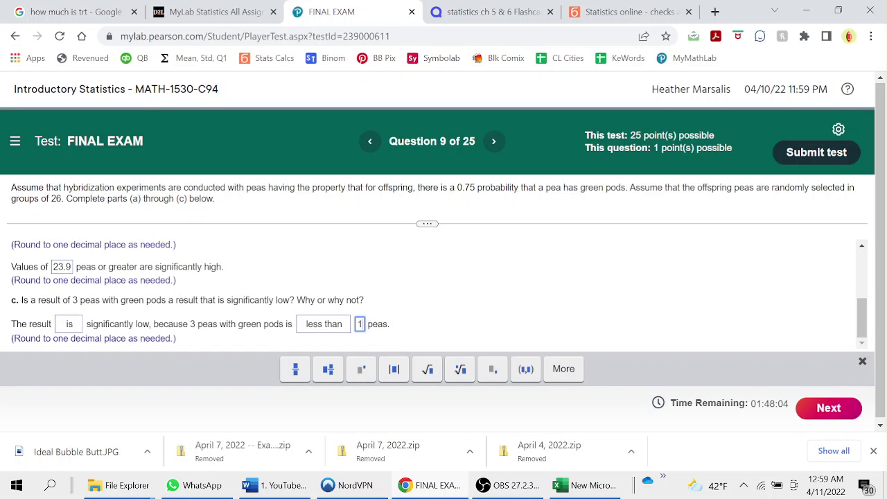
pyautogui.write('15.1')
pyautogui.click(828, 408)
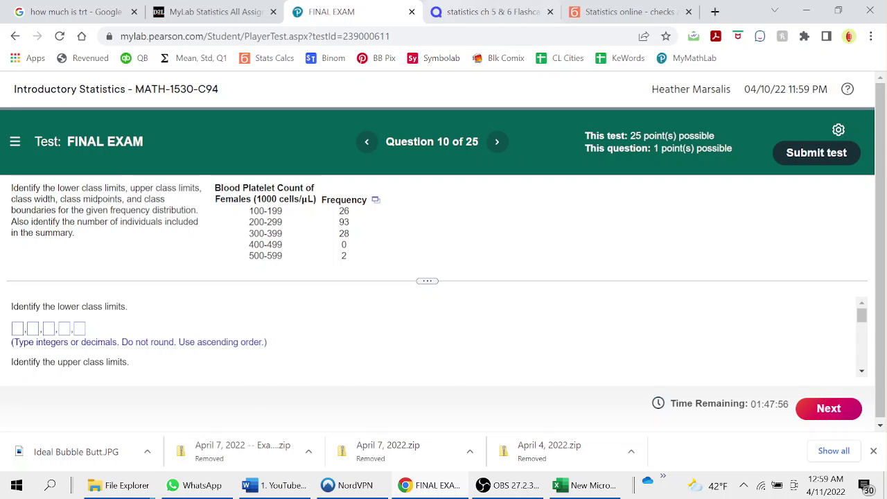
# In question 10, enter the lower class limits 100, 200, 300, 400 and 500
pyautogui.click(471, 11)
pyautogui.click(352, 11)
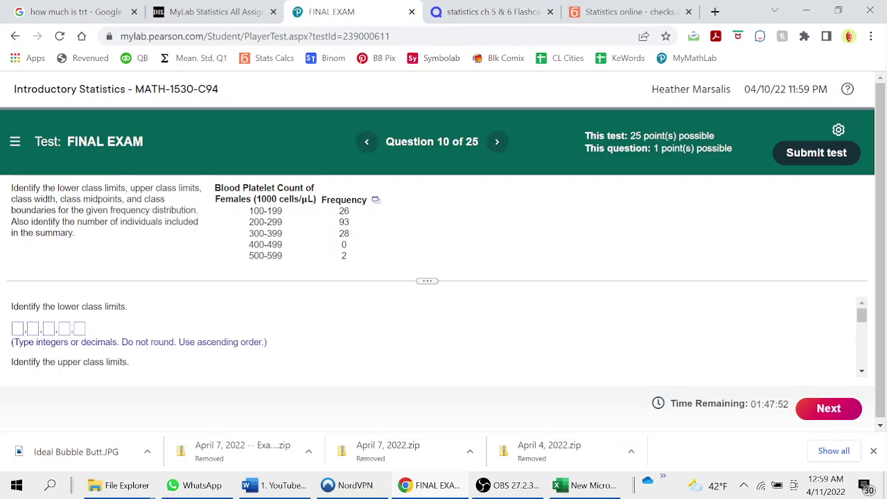
pyautogui.click(17, 329)
pyautogui.write('100')
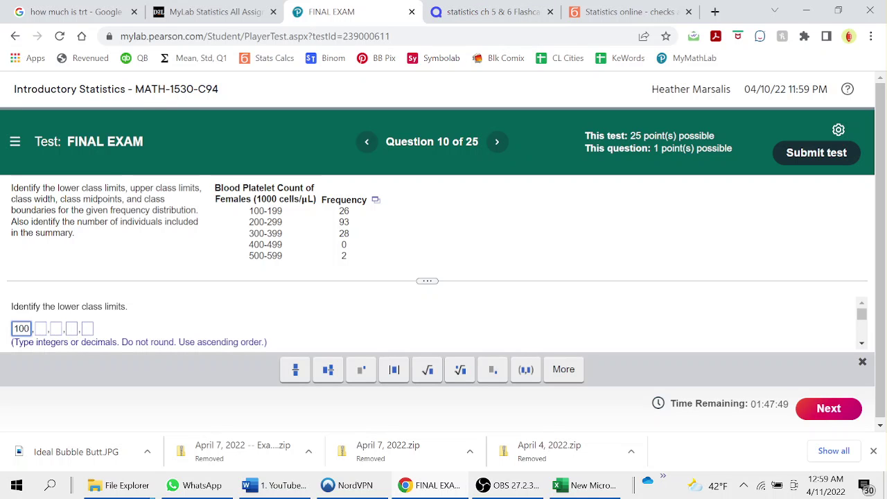
pyautogui.press('Tab')
pyautogui.write('200')
pyautogui.press('Tab')
pyautogui.write('300')
pyautogui.press('Tab')
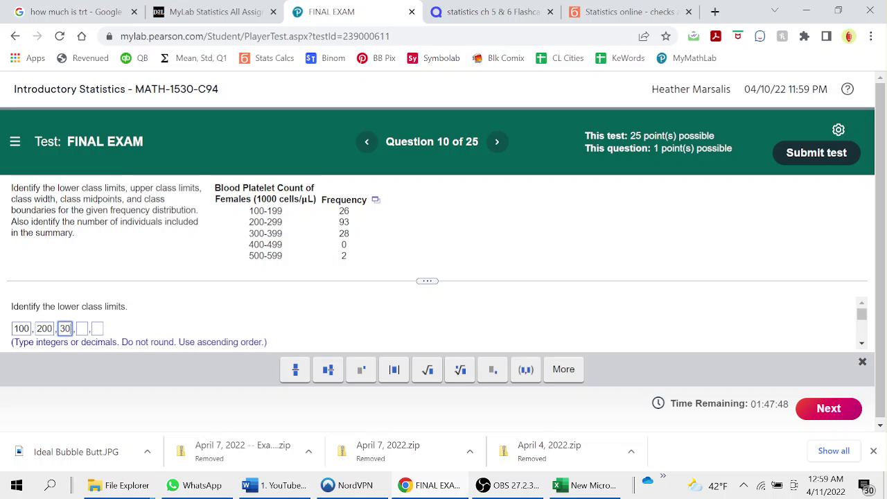
pyautogui.write('400')
pyautogui.press('Tab')
pyautogui.write('500')
pyautogui.press('Tab')
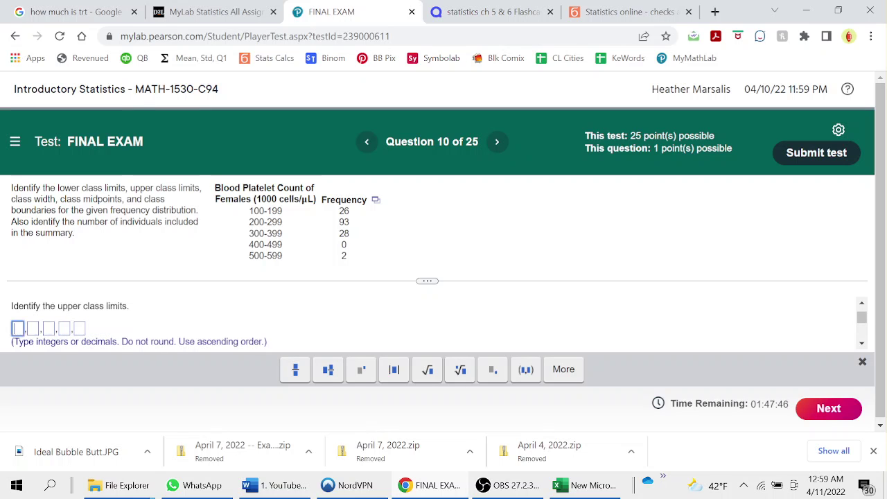
# Enter the upper class limits 199, 299, 399, 499 and 599, and set the class width to 100
pyautogui.write('199')
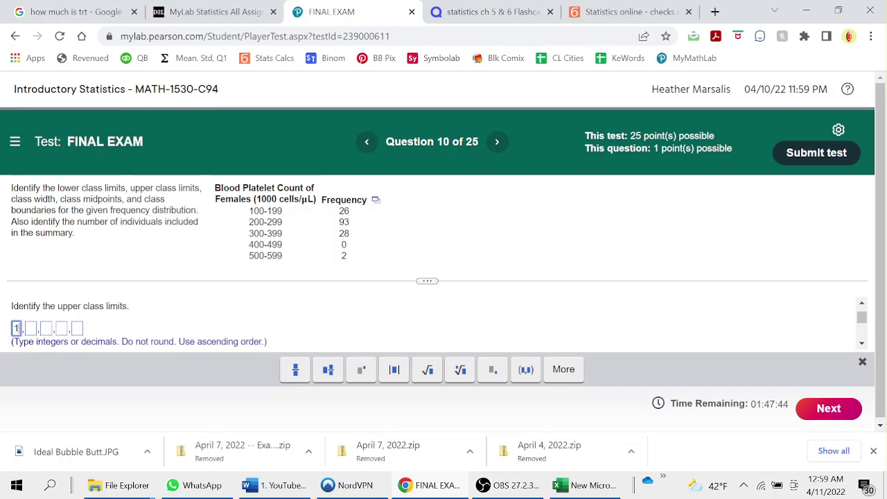
pyautogui.press('Tab')
pyautogui.write('299')
pyautogui.press('Tab')
pyautogui.write('399')
pyautogui.press('Tab')
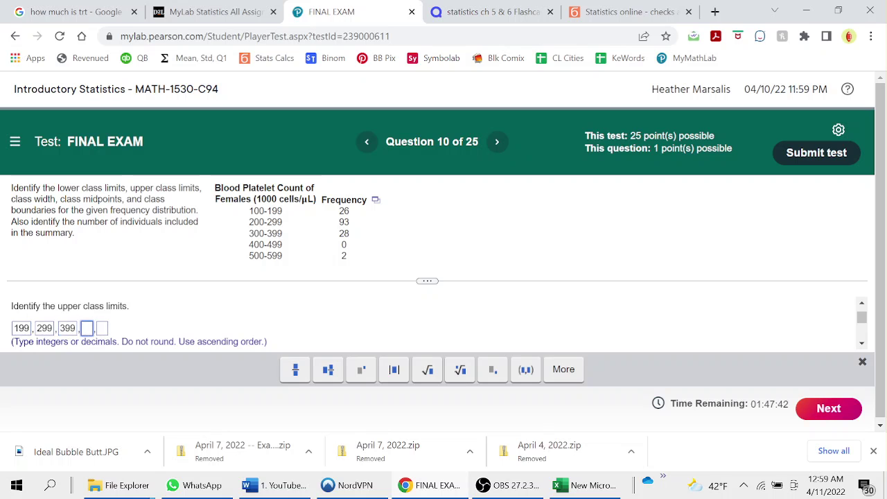
pyautogui.write('499')
pyautogui.press('Tab')
pyautogui.write('599')
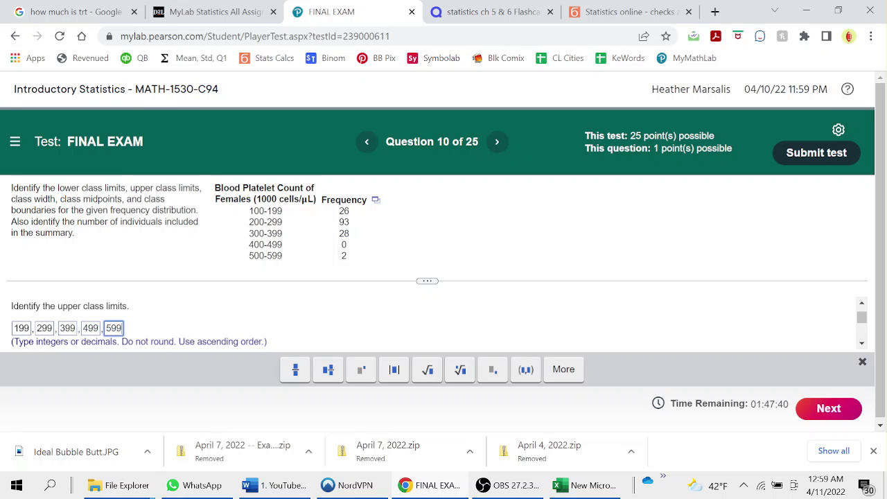
pyautogui.press('Tab')
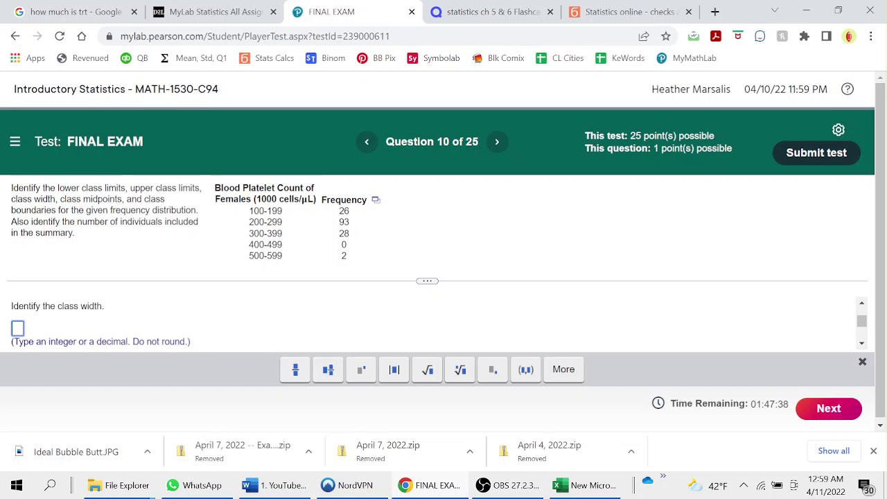
pyautogui.write('100')
pyautogui.press('Tab')
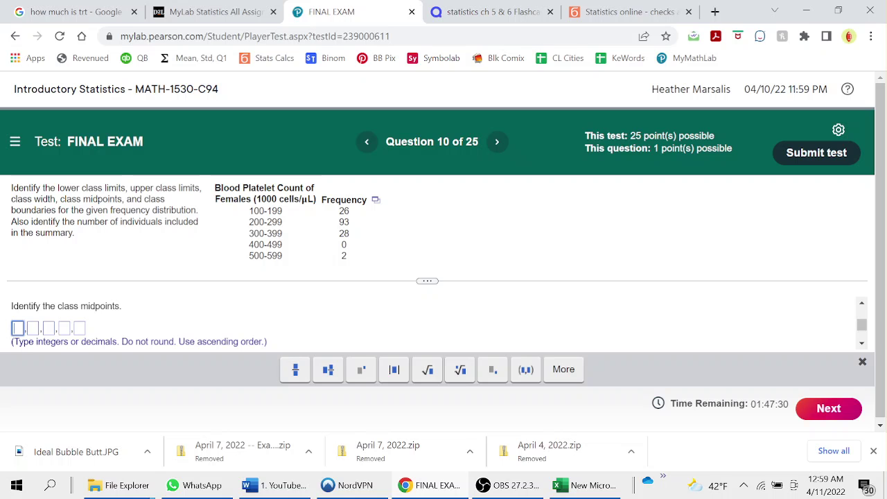
# Enter 149.5 and 249.5 as the first two class midpoints
pyautogui.write('149')
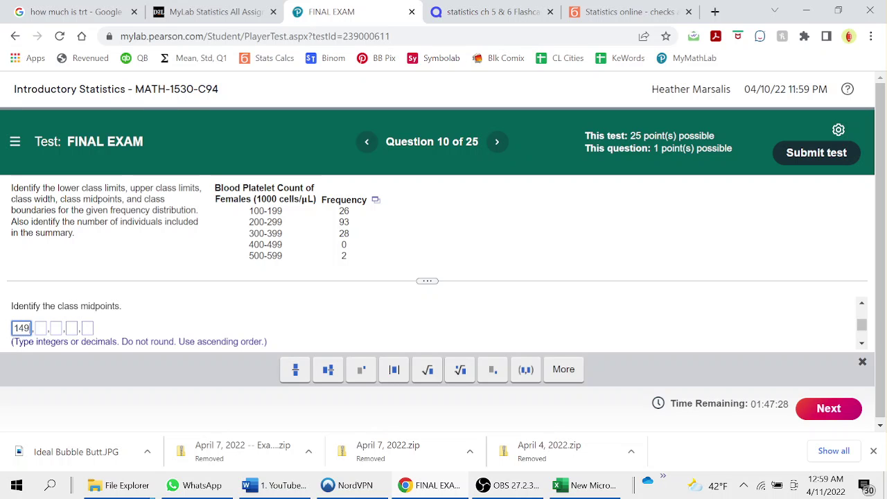
pyautogui.press('BackSpace')
pyautogui.write('9')
pyautogui.press('BackSpace')
pyautogui.write('9.5')
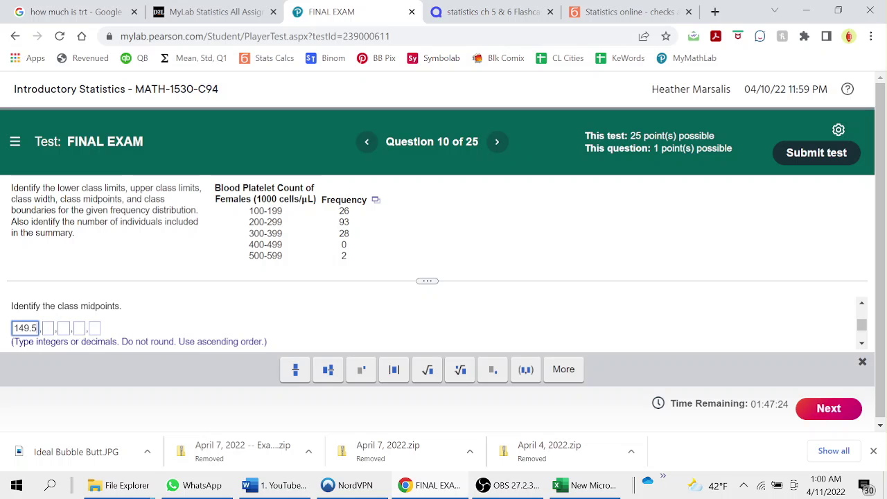
pyautogui.moveTo(20, 328); pyautogui.dragTo(37, 328)
pyautogui.hotkey('ctrl', 'c')
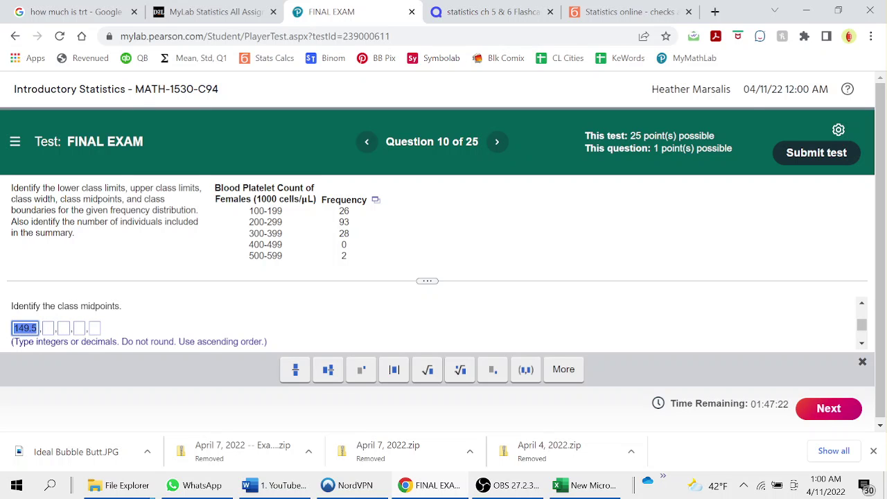
pyautogui.click(48, 328)
pyautogui.hotkey('ctrl', 'v')
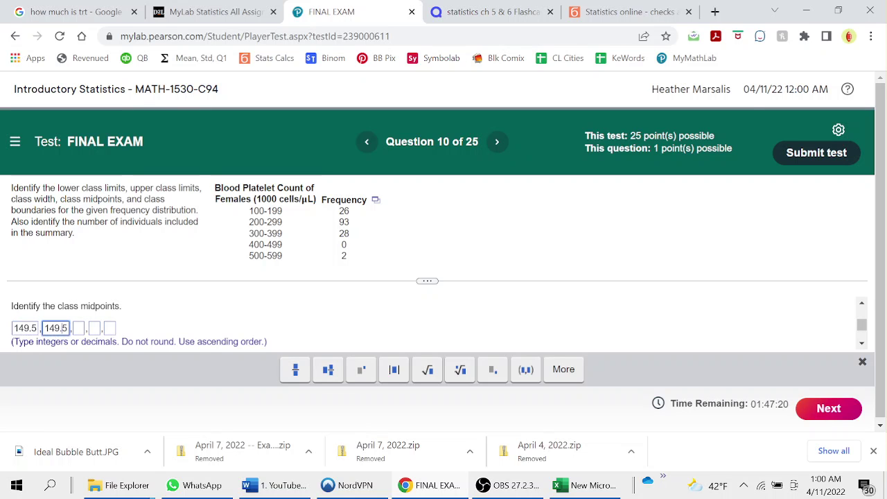
pyautogui.press('Delete')
pyautogui.write('2')
pyautogui.press('Tab')
# Fill in the remaining class midpoints with 349.5, 449.5 and 549.5
pyautogui.hotkey('ctrl', 'v')
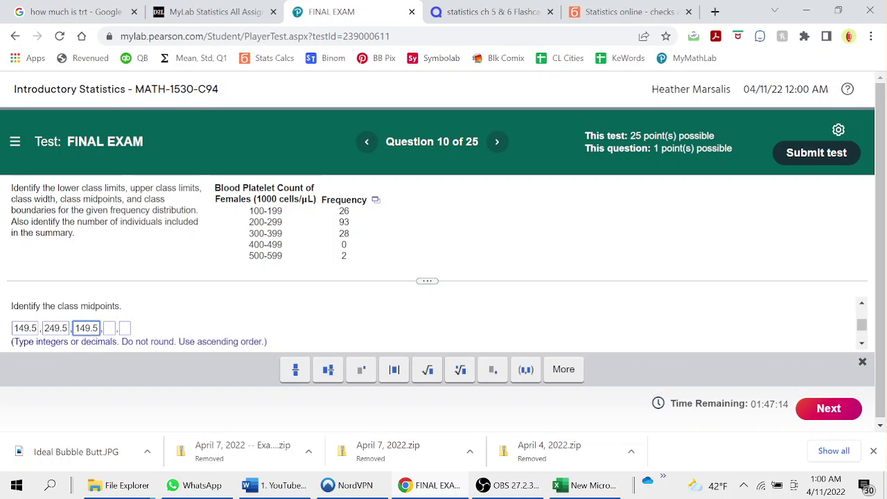
pyautogui.hotkey('ctrl', 'a')
pyautogui.hotkey('ctrl', 'c')
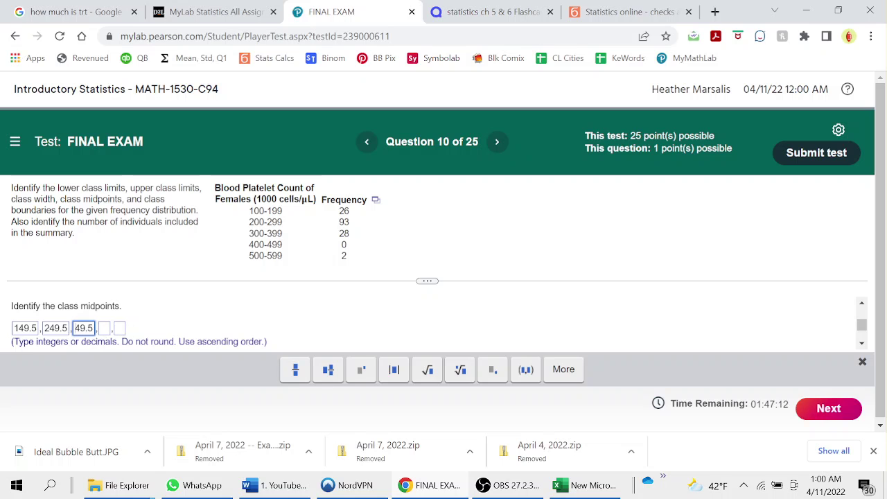
pyautogui.write('349.5')
pyautogui.press('Tab')
pyautogui.hotkey('ctrl', 'v')
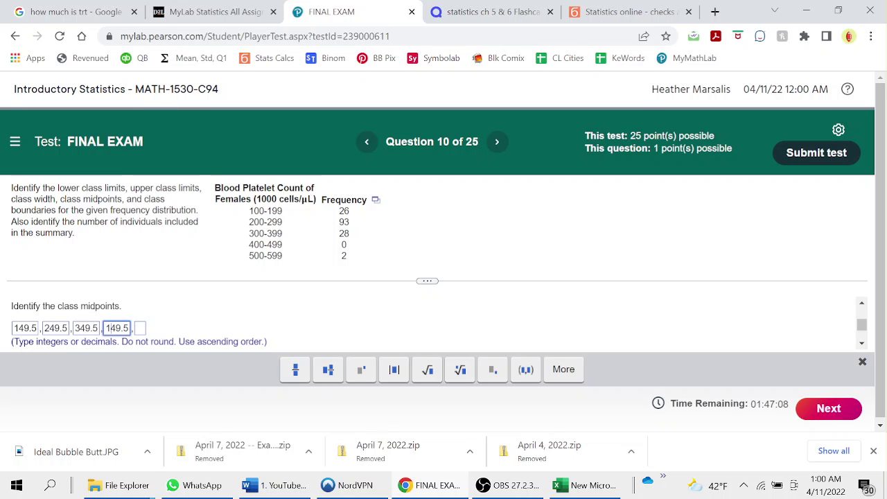
pyautogui.hotkey('ctrl', 'a')
pyautogui.write('449.5')
pyautogui.press('Tab')
pyautogui.hotkey('ctrl', 'v')
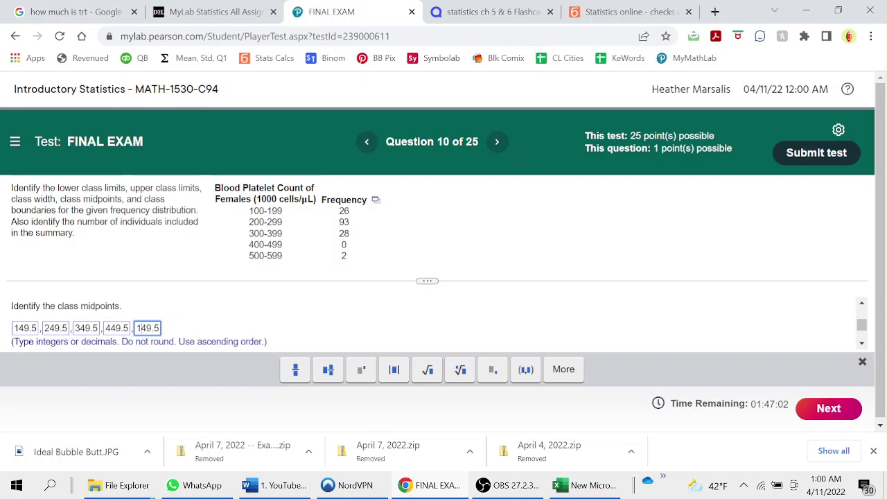
pyautogui.press('Home')
pyautogui.press('Delete')
pyautogui.write('5')
# Enter the class boundaries 99.5, 199.5, 299.5, 399.5, 499.5 and 599.5
pyautogui.click(862, 343)
pyautogui.click(862, 344)
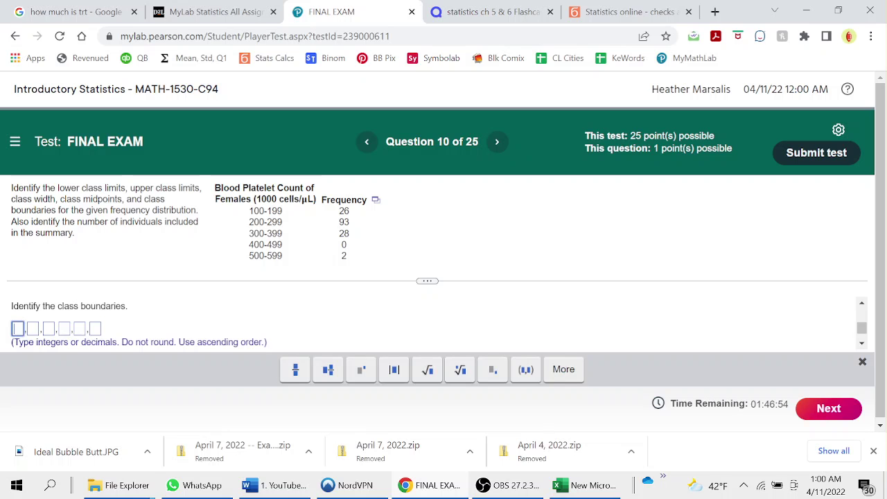
pyautogui.write('99.5')
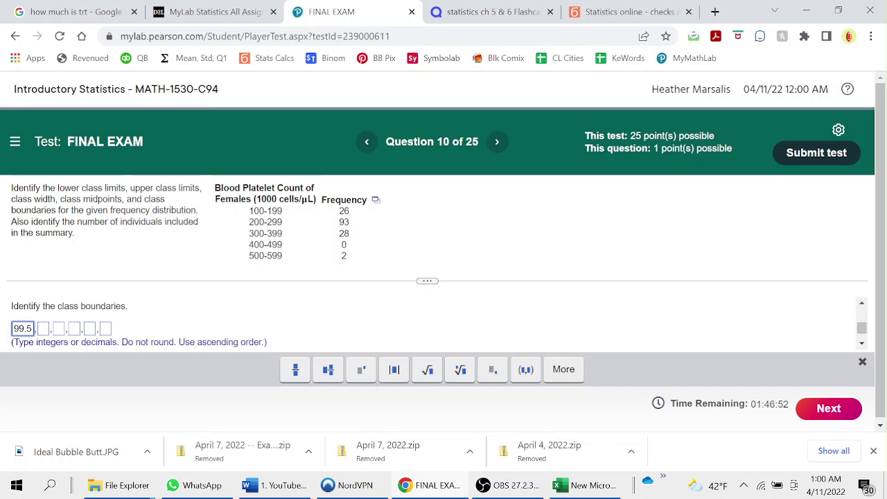
pyautogui.press('Tab')
pyautogui.write('199.5')
pyautogui.press('Tab')
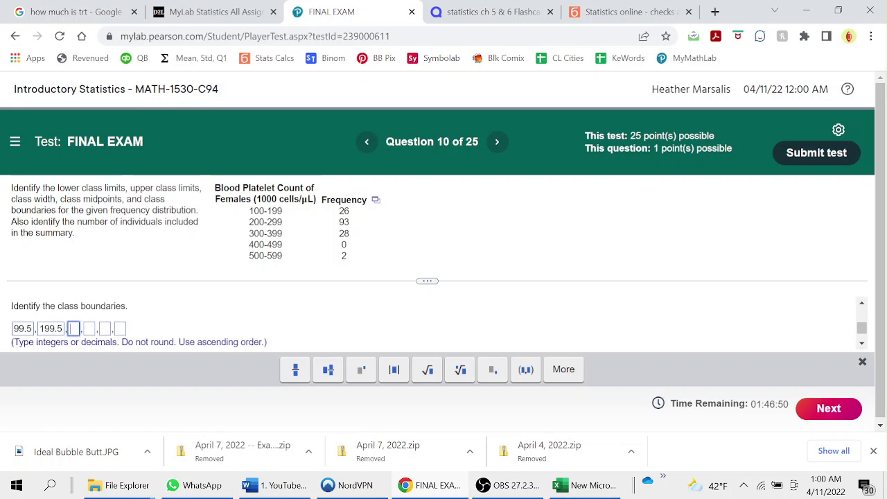
pyautogui.write('299.5')
pyautogui.press('Tab')
pyautogui.write('3')
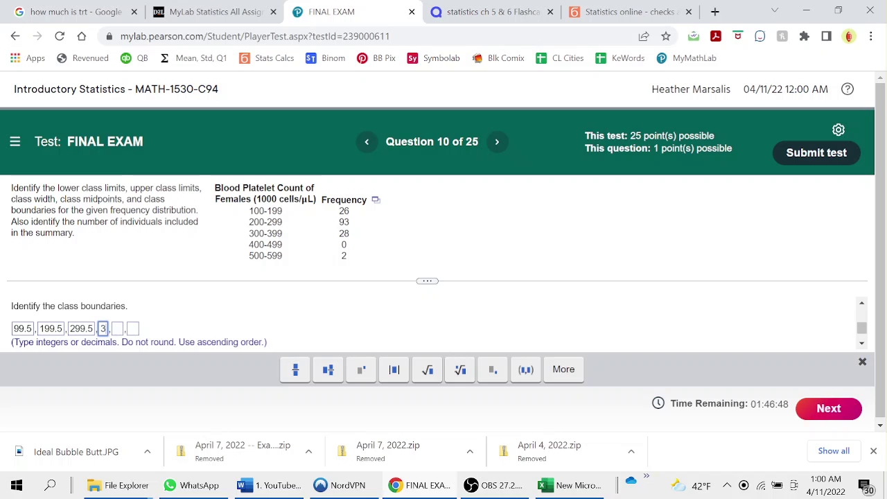
pyautogui.write('99.5')
pyautogui.press('Tab')
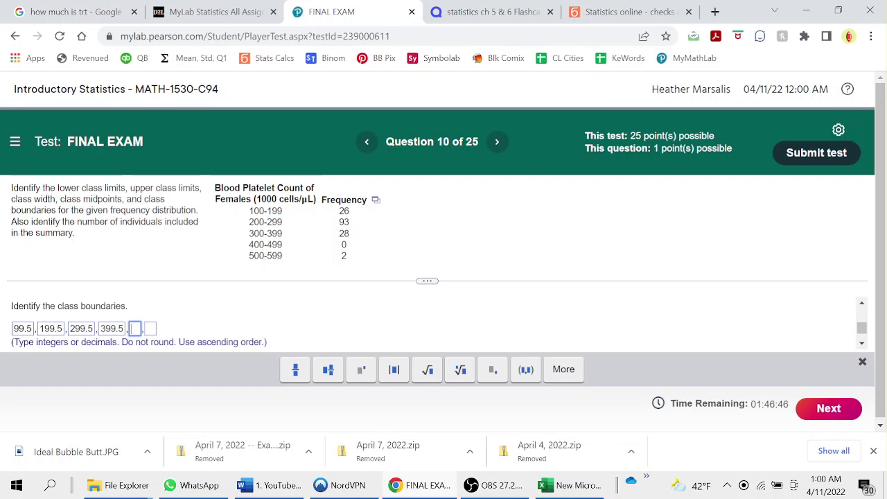
pyautogui.write('499.5')
pyautogui.press('Tab')
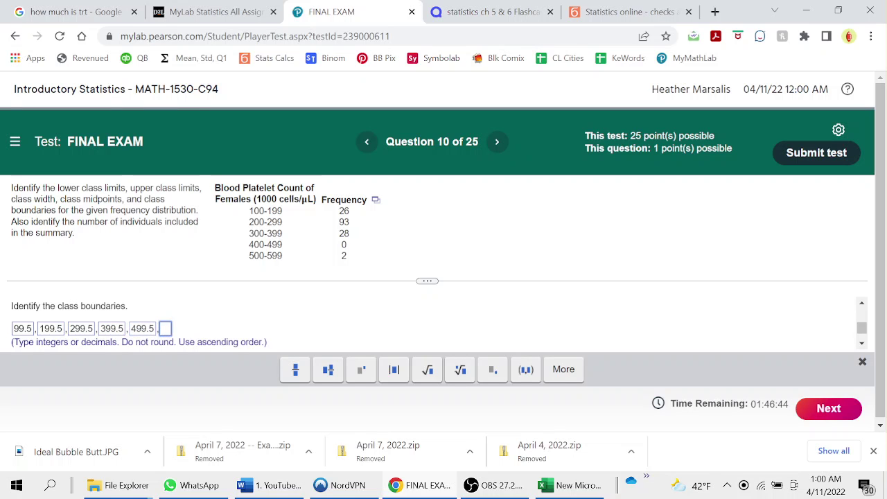
pyautogui.write('599.5')
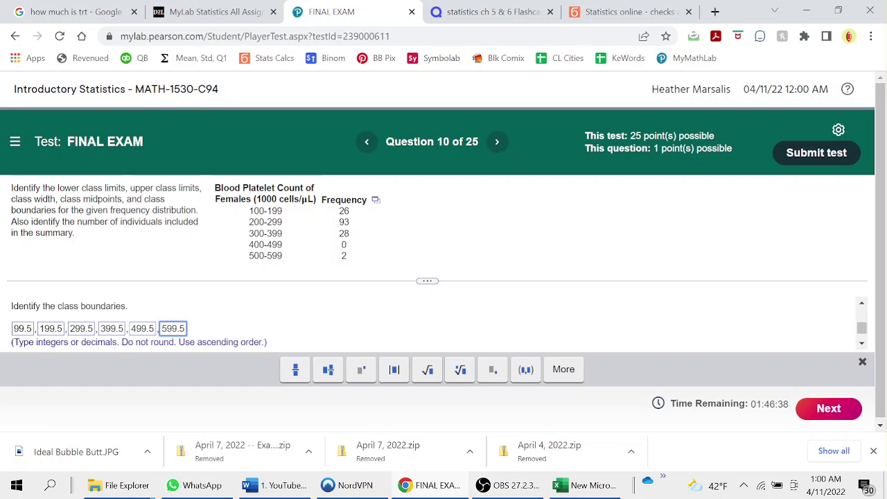
# Open the frequency table's data as copyable text, examine the class frequencies, and close it
pyautogui.click(862, 343)
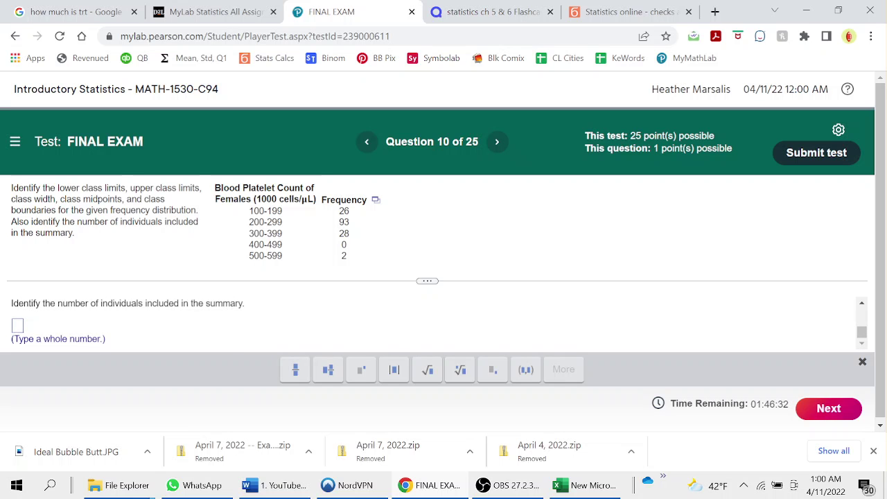
pyautogui.click(375, 200)
pyautogui.click(436, 223)
pyautogui.click(437, 272)
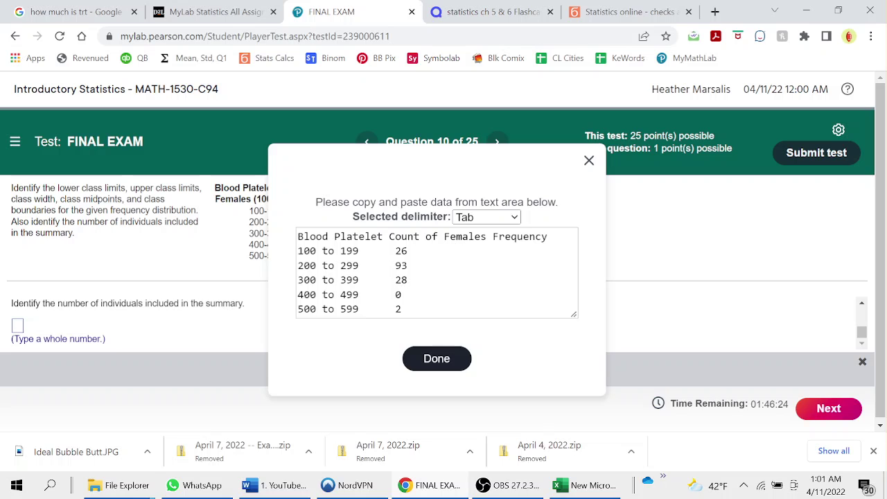
pyautogui.click(589, 160)
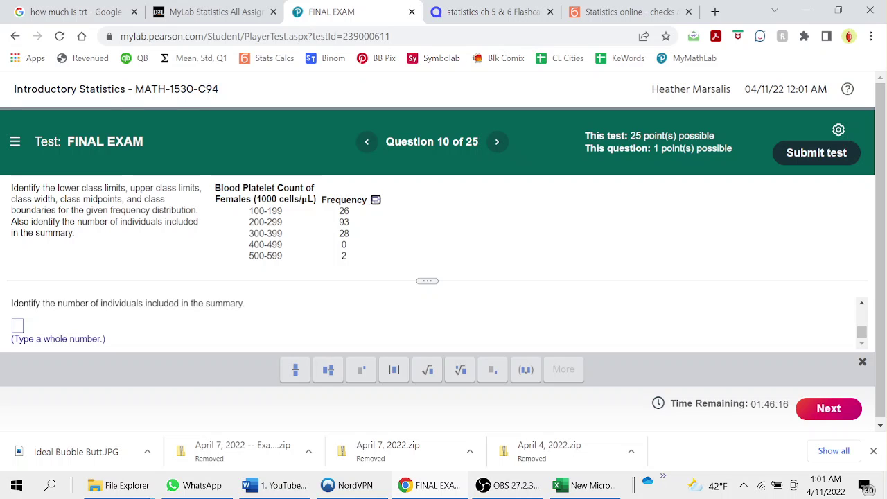
# Enter 149 as the number of individuals included in the summary, and go on to question 11
pyautogui.click(17, 325)
pyautogui.write('149')
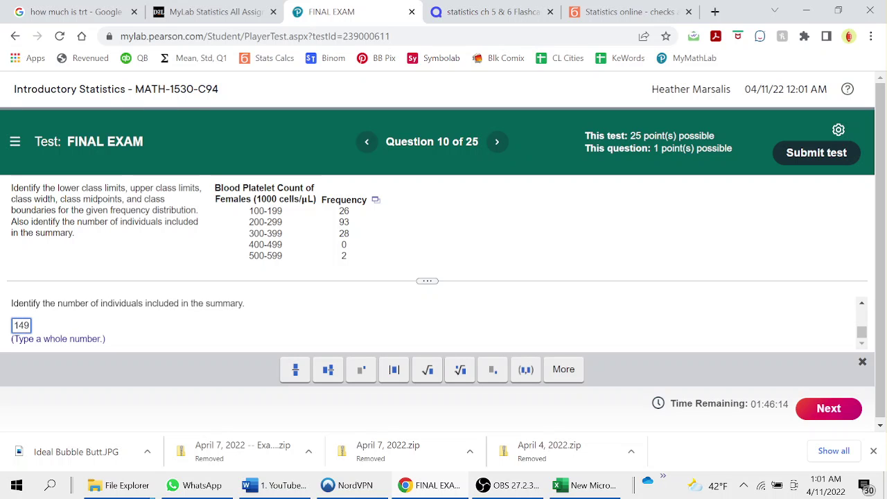
pyautogui.press('Tab')
pyautogui.click(497, 141)
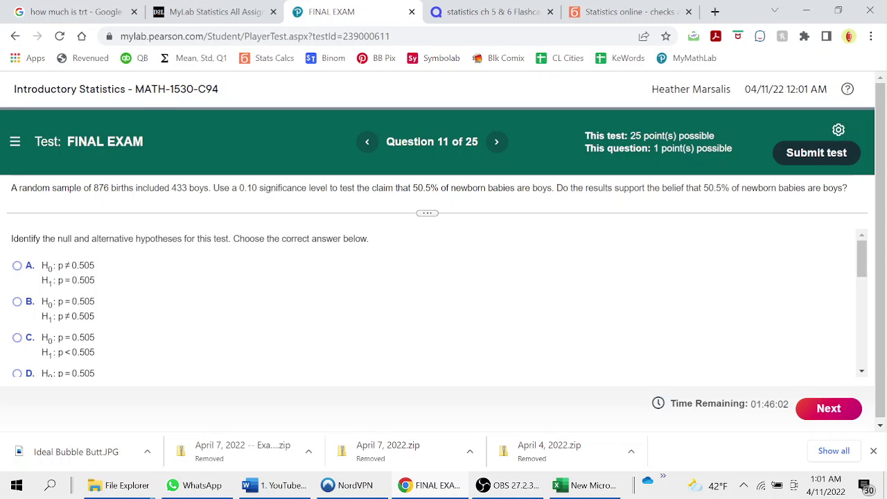
pyautogui.click(16, 373)
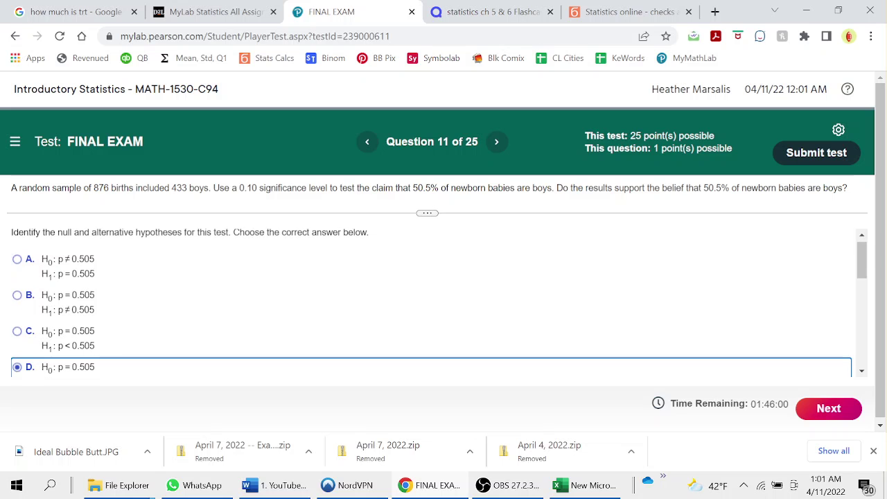
pyautogui.scroll(-2, 429, 305)
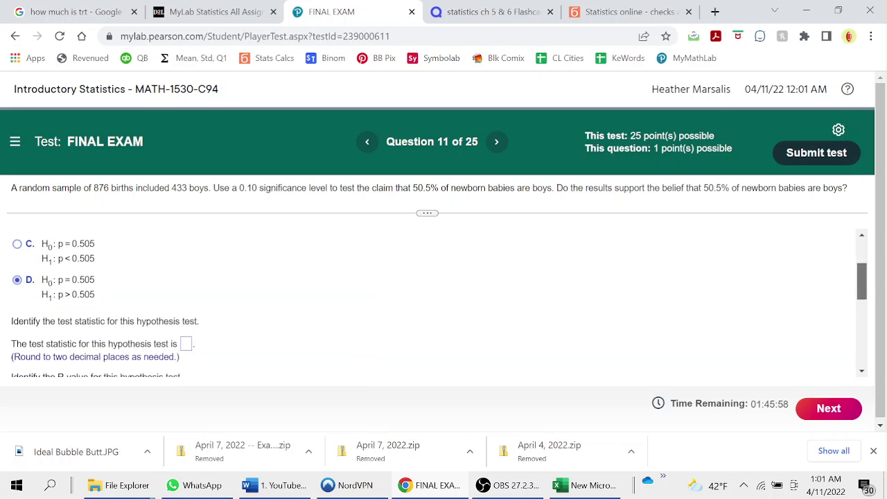
pyautogui.scroll(3, 430, 305)
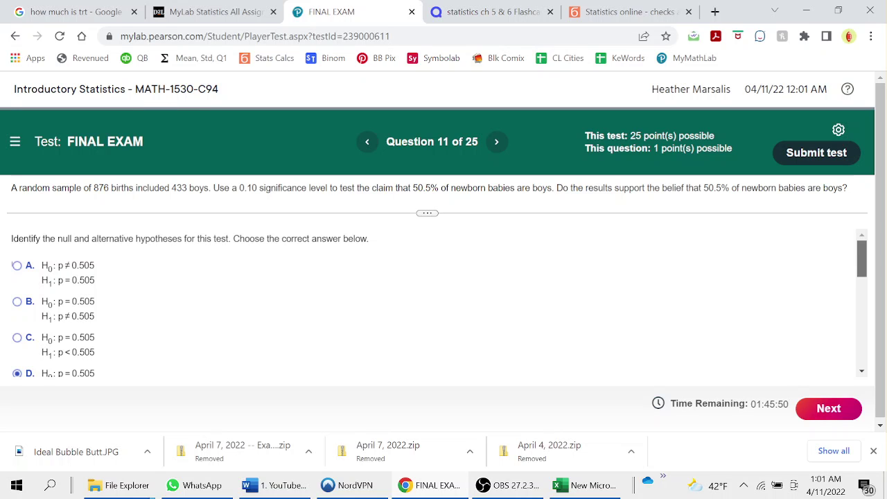
# In question 11, choose hypotheses option B, with H0: p = 0.505 and H1: p ≠ 0.505
pyautogui.scroll(-1, 429, 305)
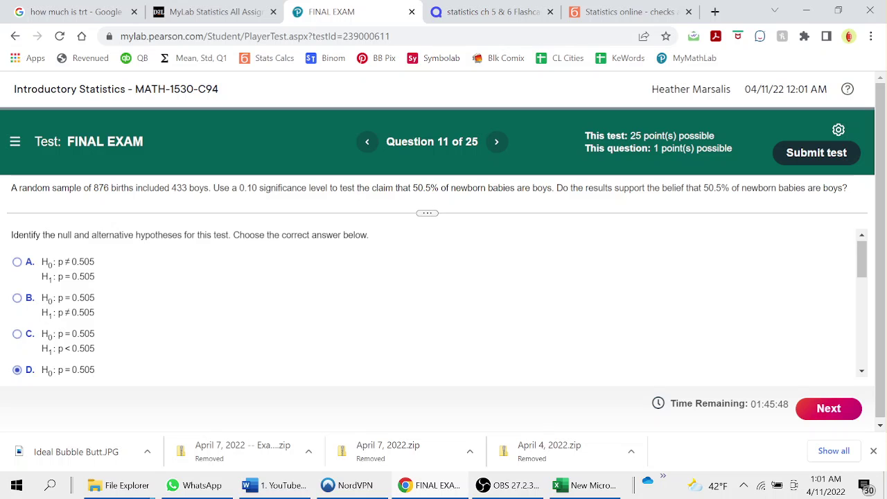
pyautogui.click(16, 298)
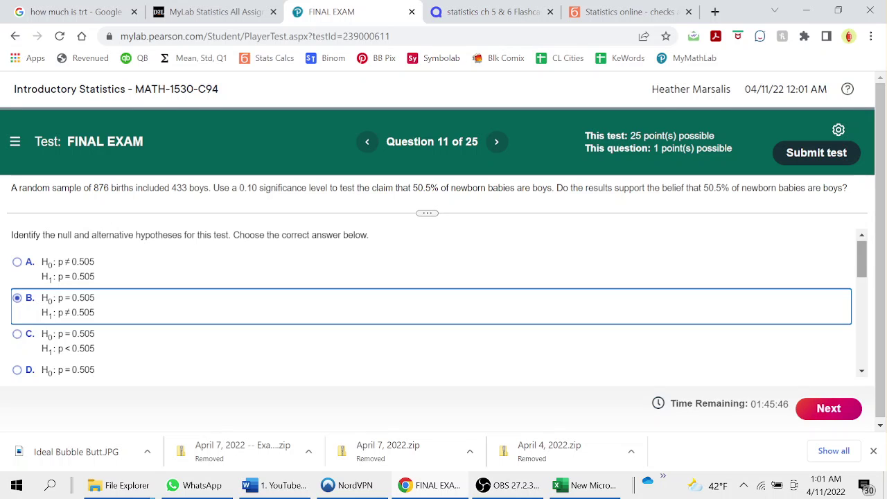
# Enter -0.63 as the hypothesis test's test statistic and 0.526 as its P-value
pyautogui.scroll(-2, 208, 305)
pyautogui.scroll(-2, 430, 306)
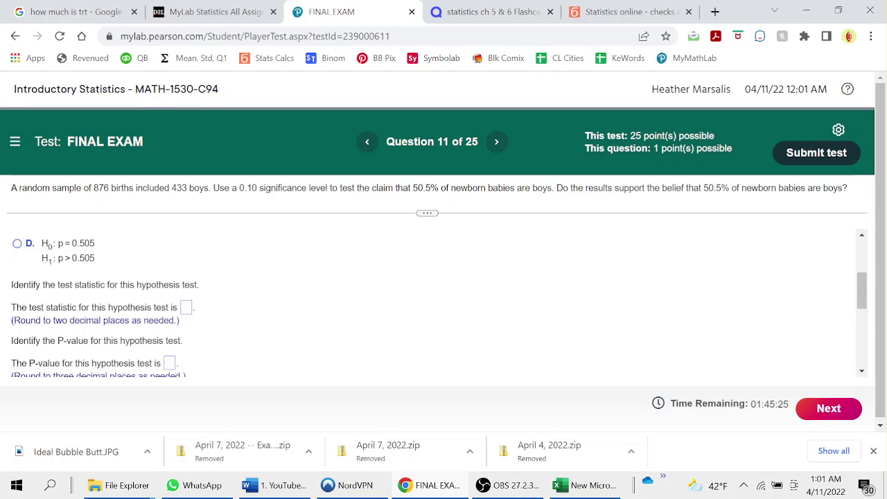
pyautogui.click(186, 307)
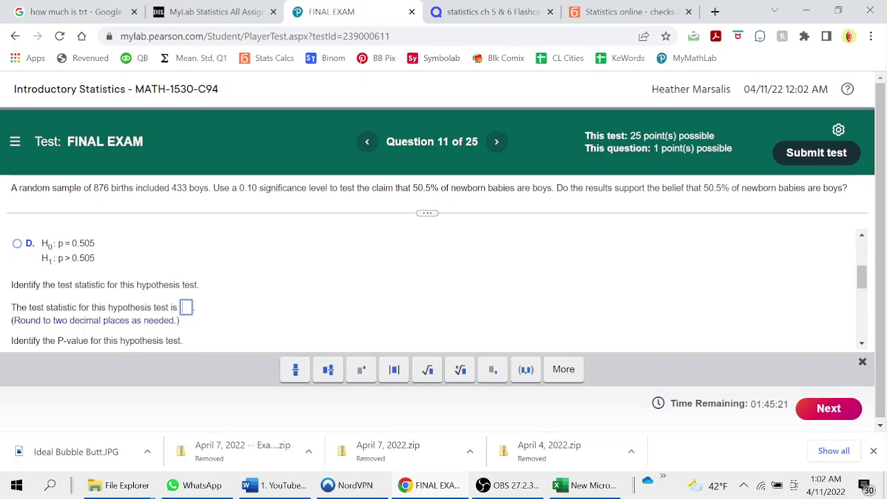
pyautogui.write('-0.6')
pyautogui.write('3')
pyautogui.press('Tab')
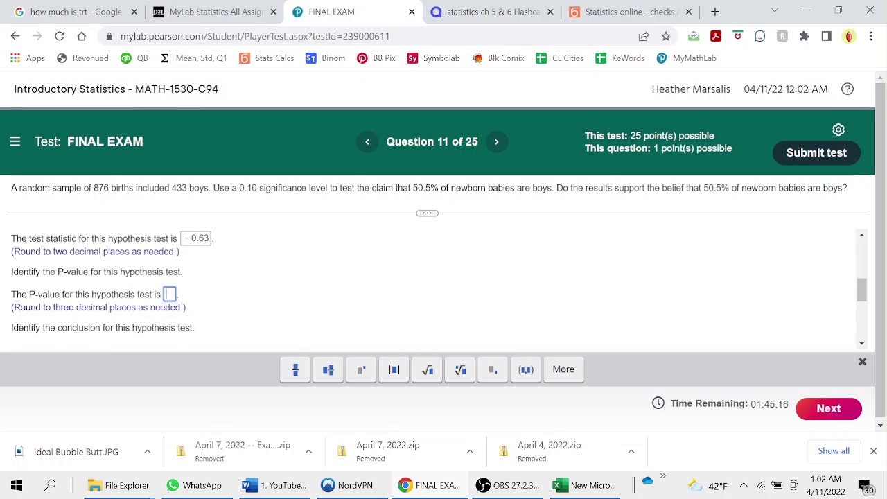
pyautogui.write('0.526')
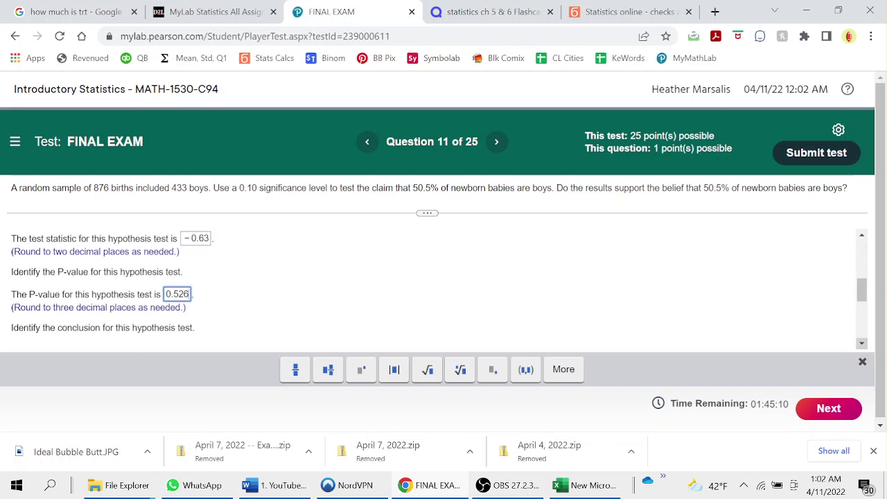
pyautogui.scroll(-2, 439, 290)
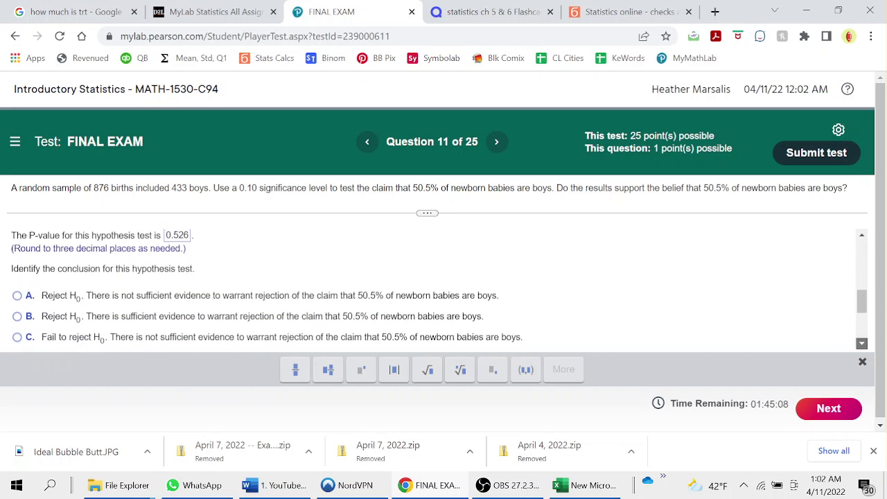
# Answer question 11's conclusion with option C, fail to reject H0, and the belief part with option A, and go on to question 12
pyautogui.scroll(-1, 439, 289)
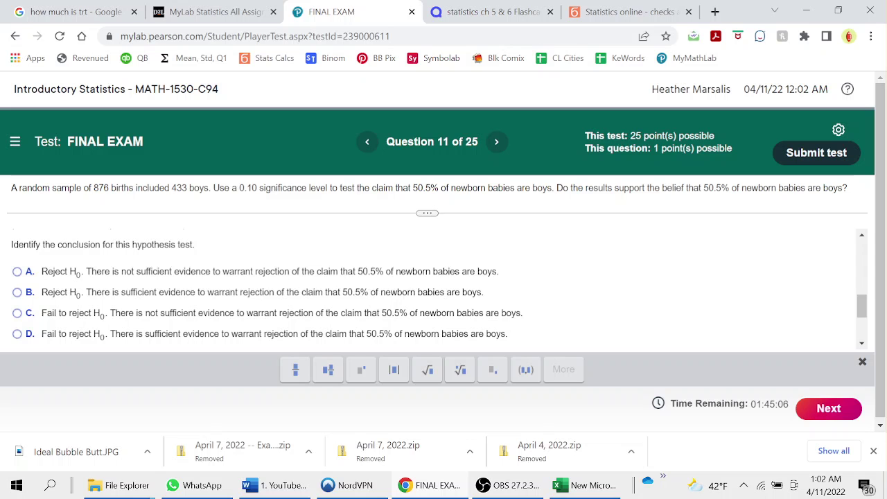
pyautogui.click(208, 314)
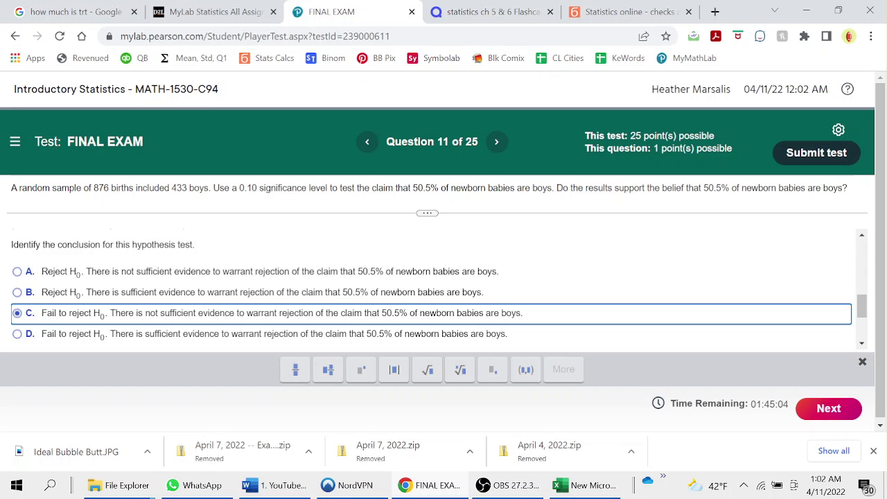
pyautogui.scroll(-3, 431, 292)
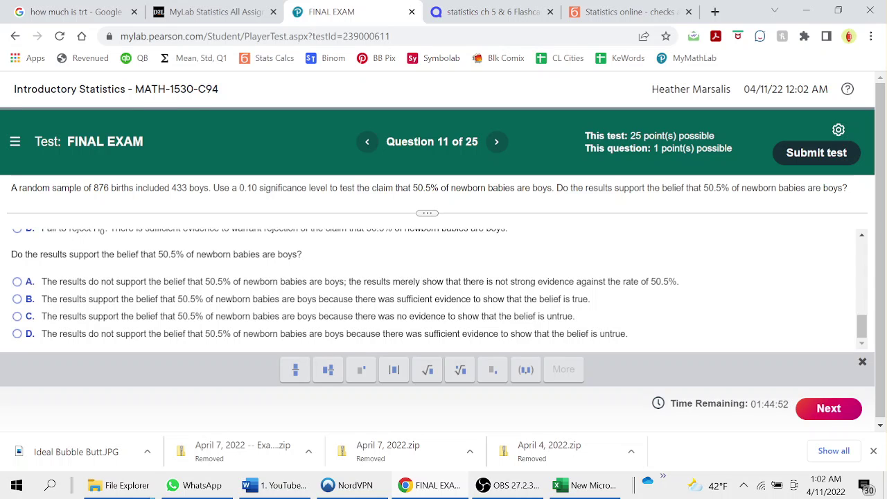
pyautogui.click(239, 281)
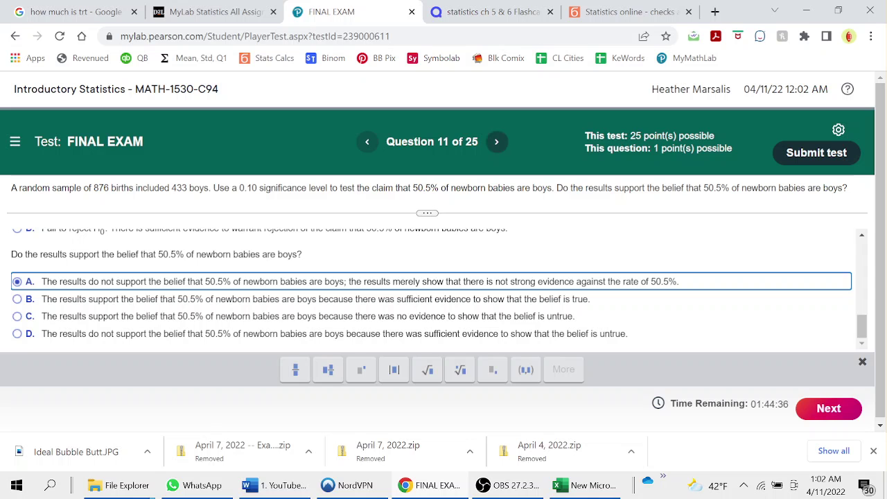
pyautogui.click(497, 141)
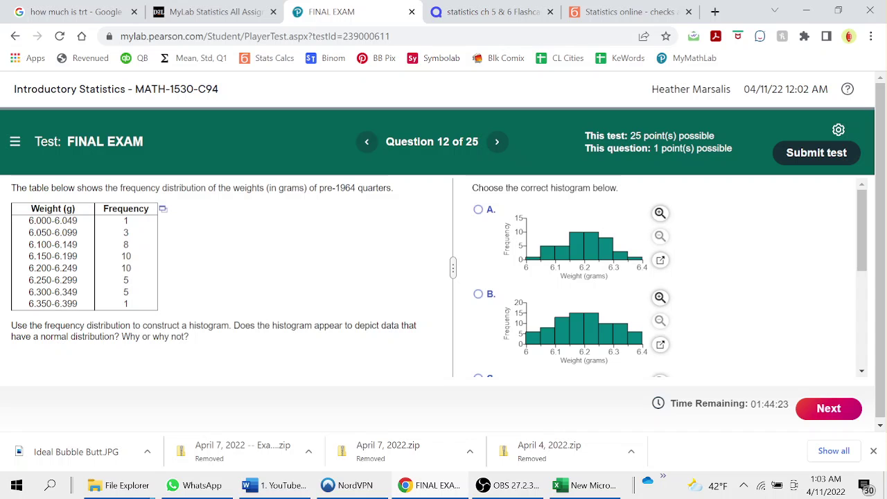
# In question 12, choose histogram C and option C, a normal distribution with frequencies rising to a maximum and then decreasing
pyautogui.scroll(-2, 671, 278)
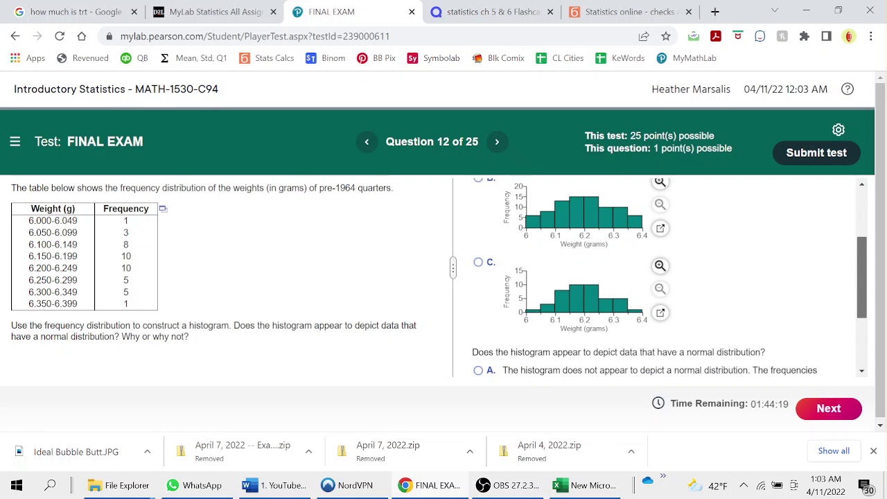
pyautogui.scroll(-1, 670, 276)
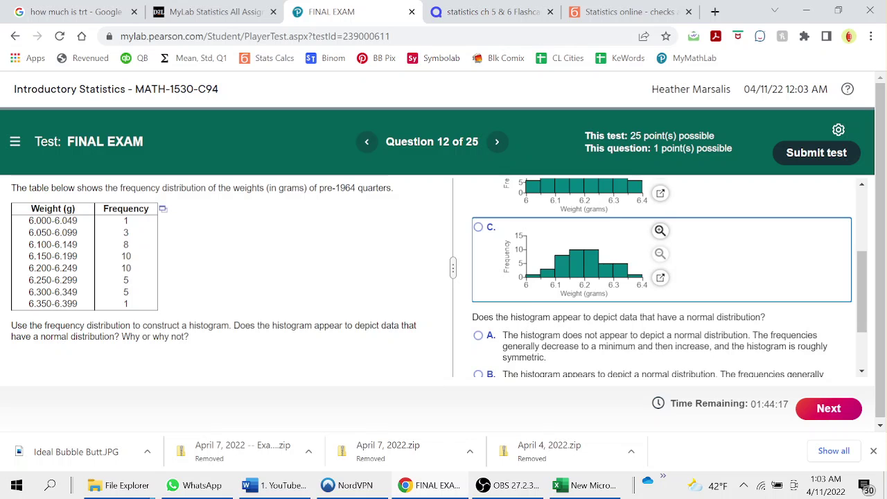
pyautogui.click(479, 227)
pyautogui.scroll(-2, 670, 278)
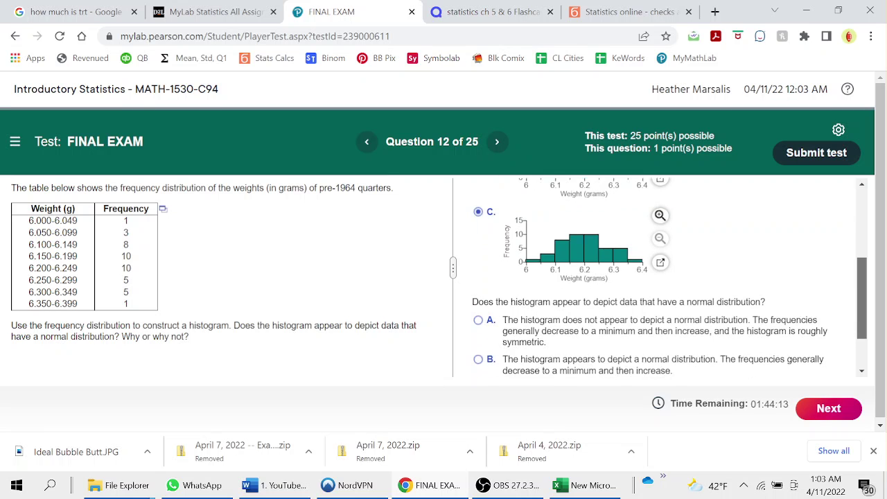
pyautogui.scroll(-1, 671, 277)
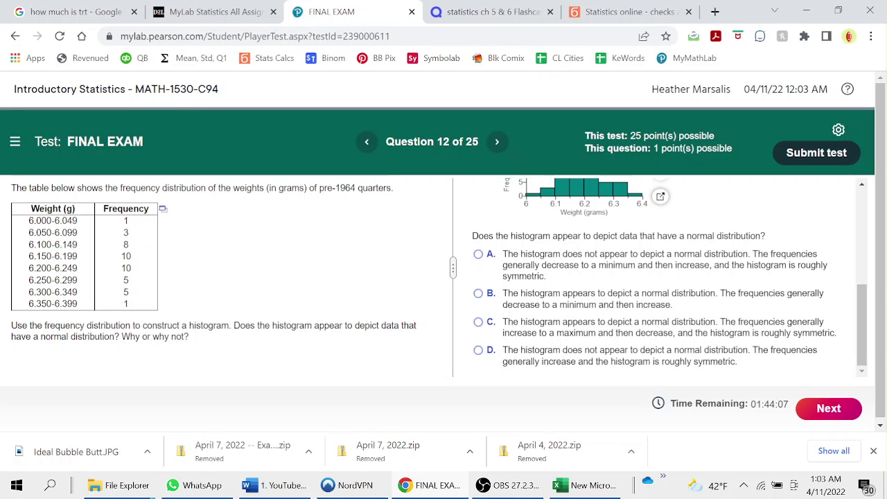
pyautogui.click(479, 322)
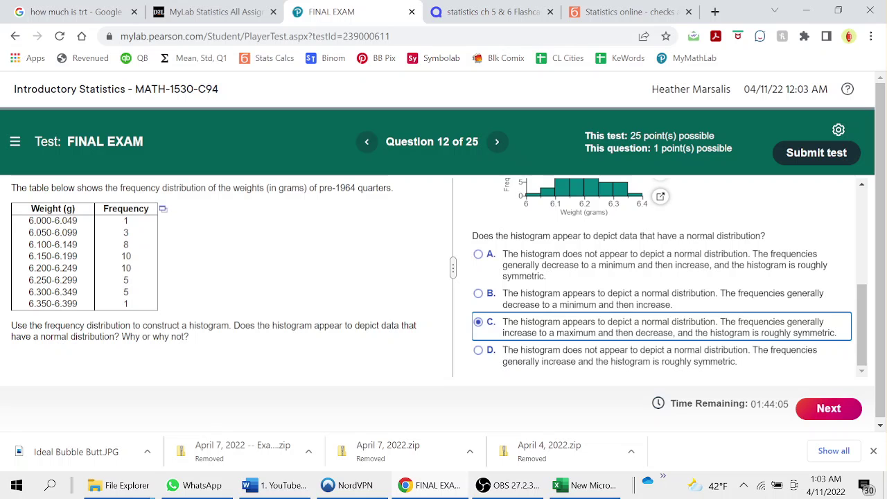
# Go on to question 13, answer it with Systematic sampling, and continue to question 14
pyautogui.click(829, 409)
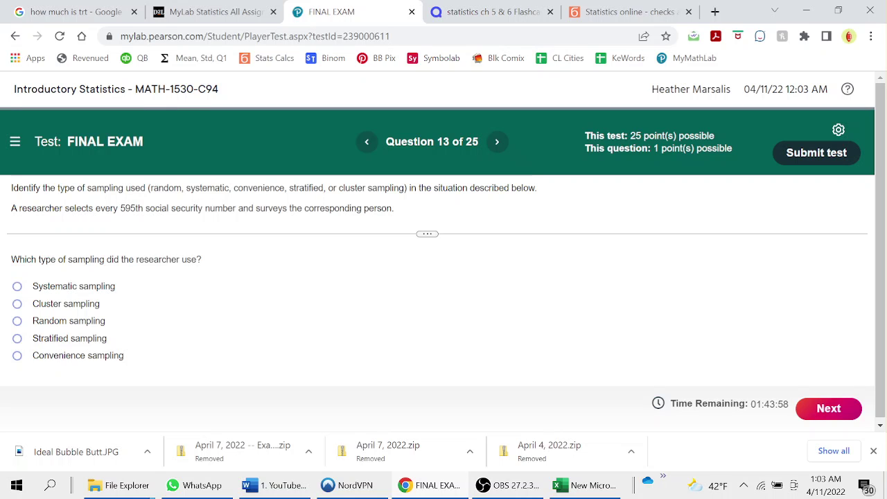
pyautogui.click(17, 286)
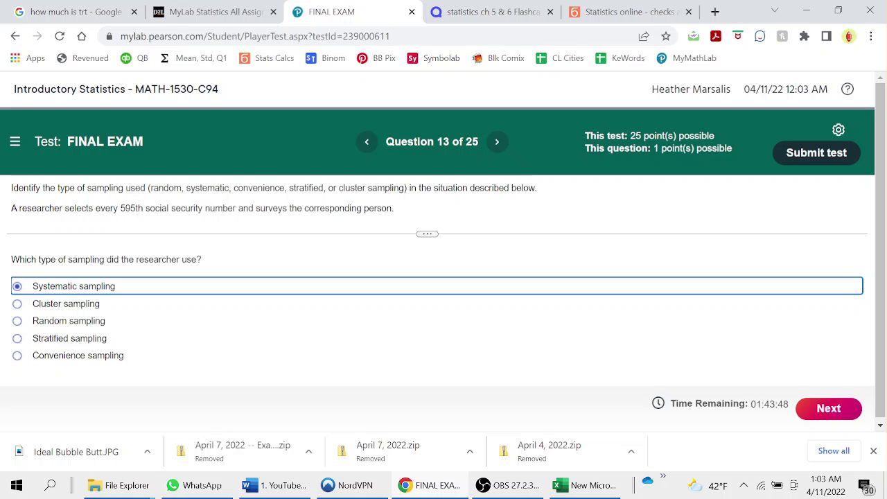
pyautogui.click(497, 141)
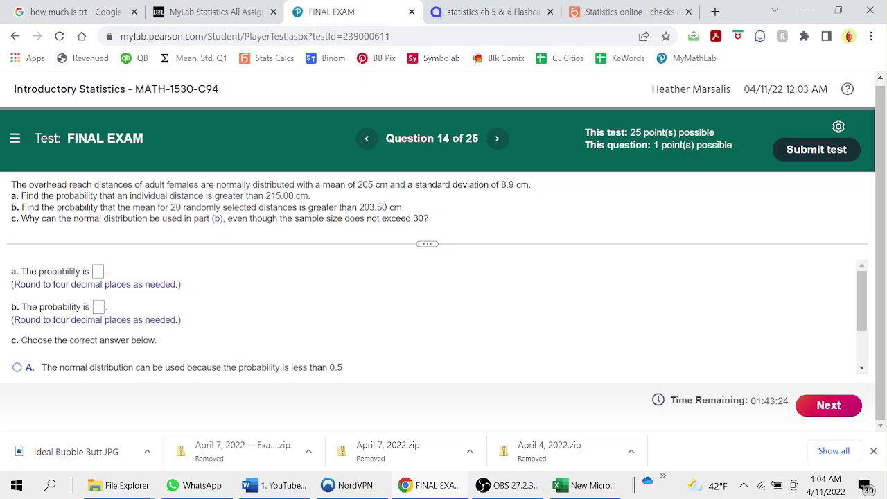
# In question 14, enter 0.1306 as the probability in part a and fill in the probability in part b
pyautogui.click(98, 271)
pyautogui.write('0.1')
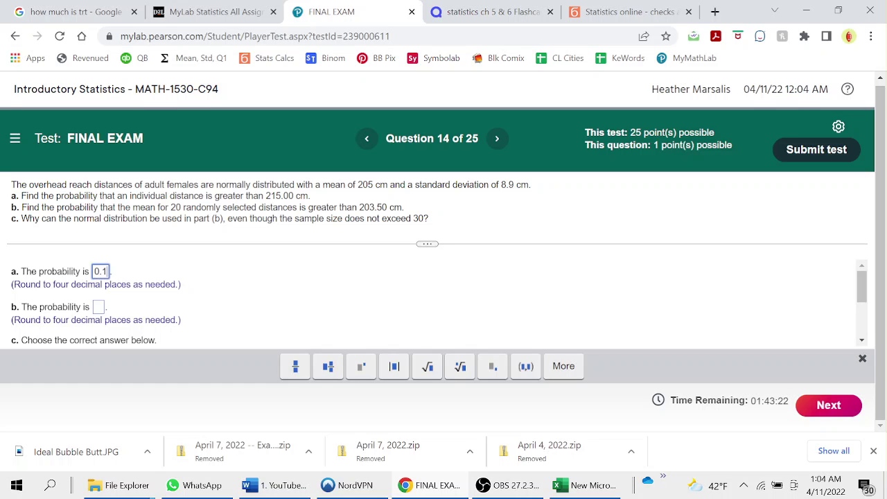
pyautogui.write('306')
pyautogui.click(98, 306)
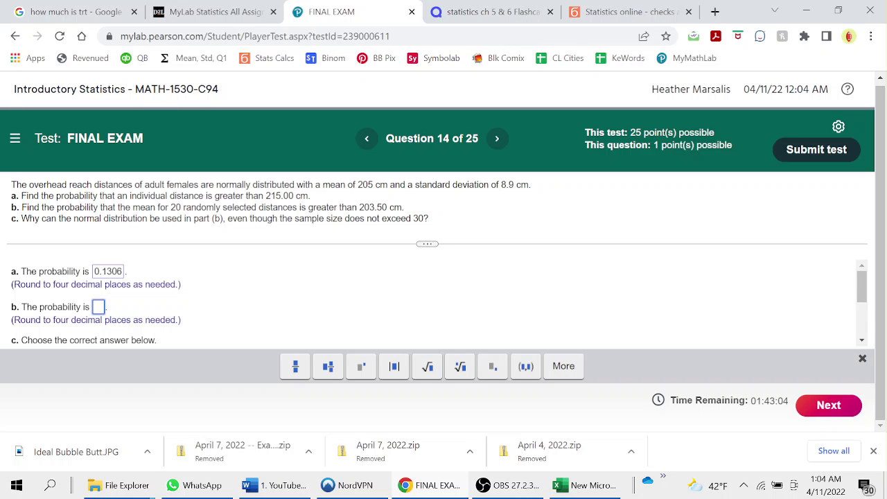
pyautogui.write('0')
# Answer part c with option C, that the original population has a normal distribution, and go on to question 15
pyautogui.click(862, 340)
pyautogui.click(862, 339)
pyautogui.click(862, 339)
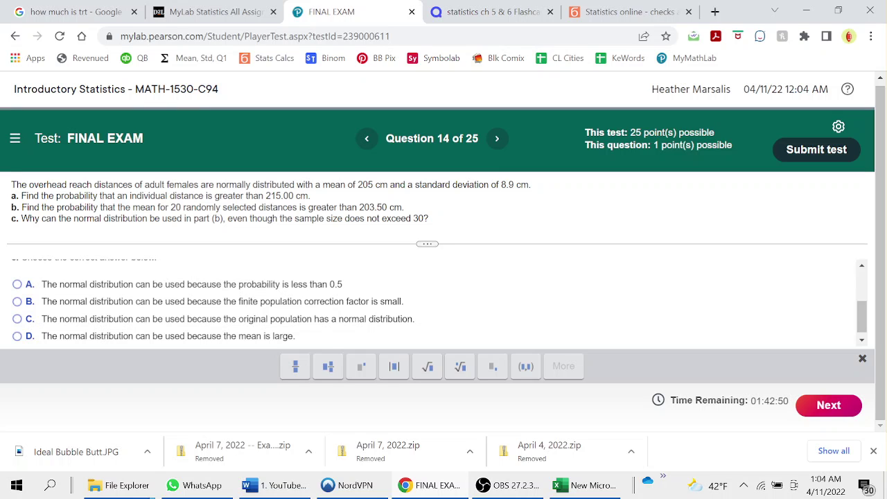
pyautogui.click(348, 319)
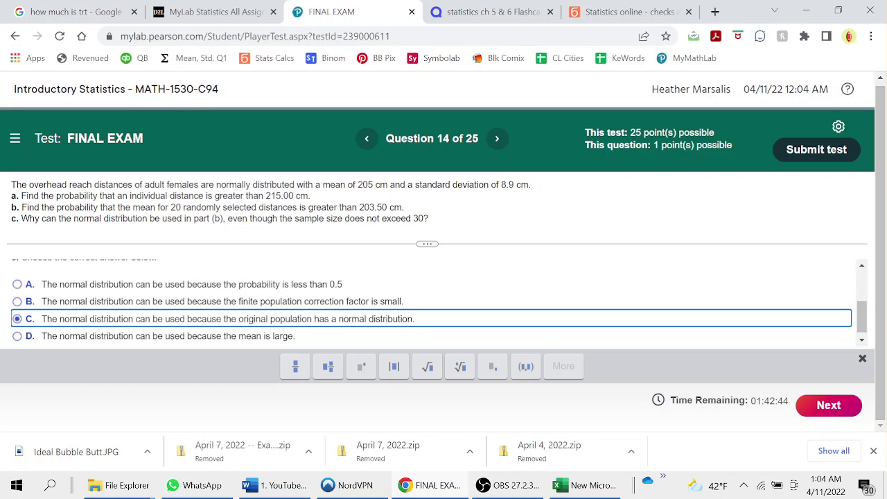
pyautogui.moveTo(33, 138); pyautogui.dragTo(106, 138)
pyautogui.click(861, 340)
pyautogui.click(497, 138)
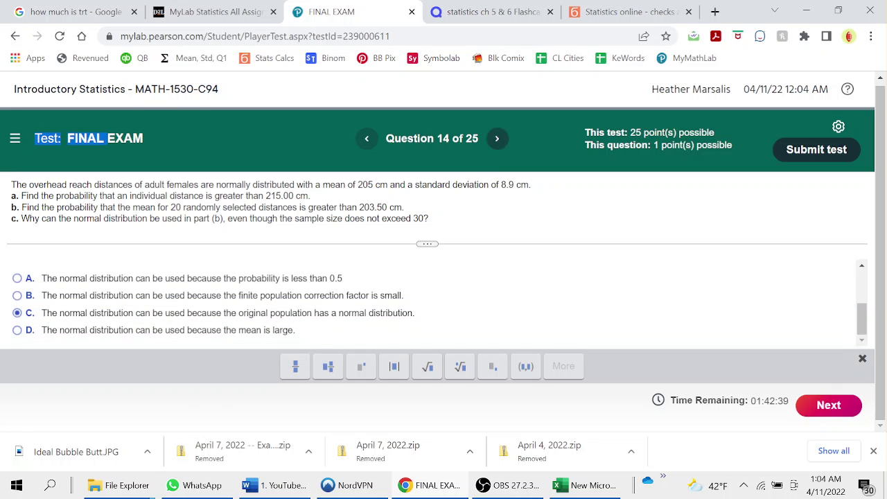
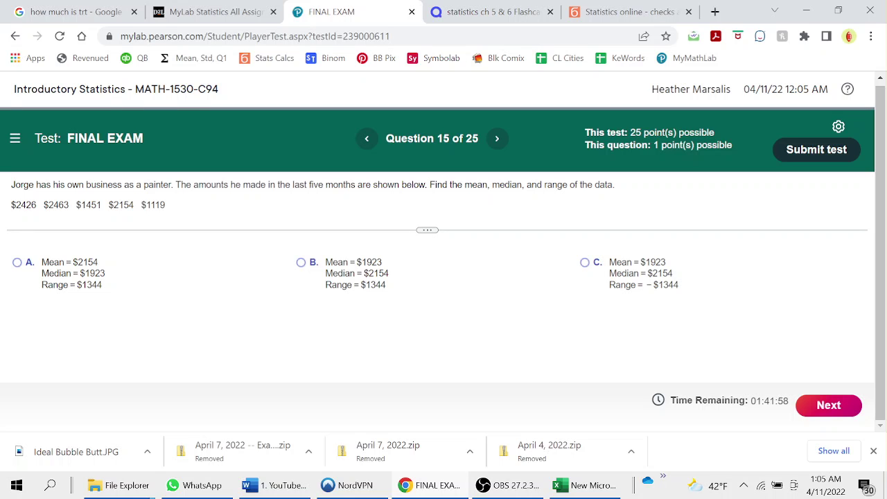
# Answer question 15 with option B, mean $1923, median $2154 and range $1344, and go on to question 16
pyautogui.click(16, 262)
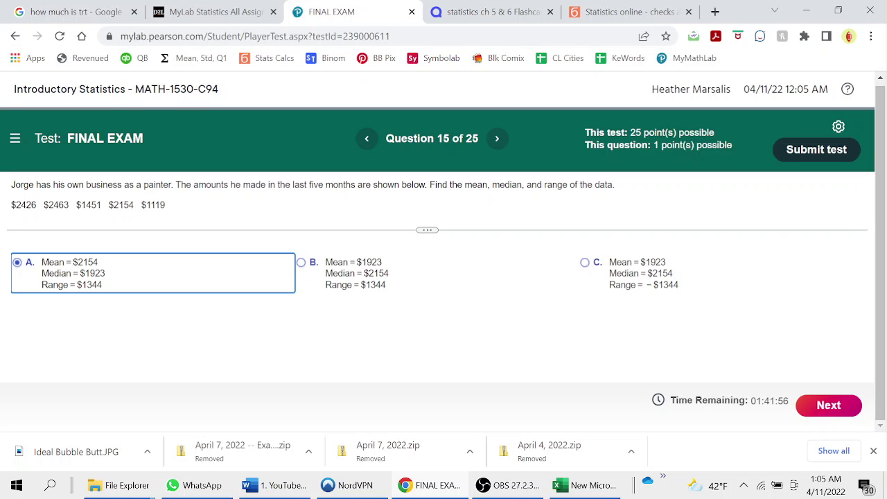
pyautogui.click(301, 262)
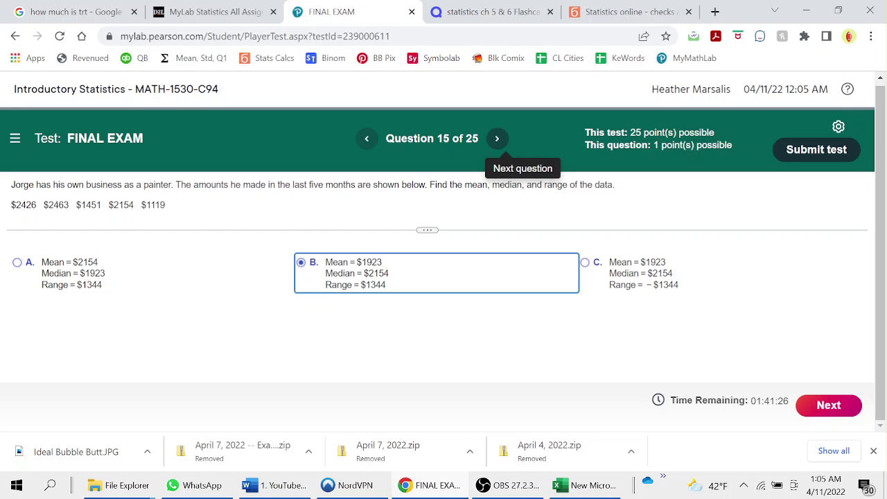
pyautogui.click(497, 138)
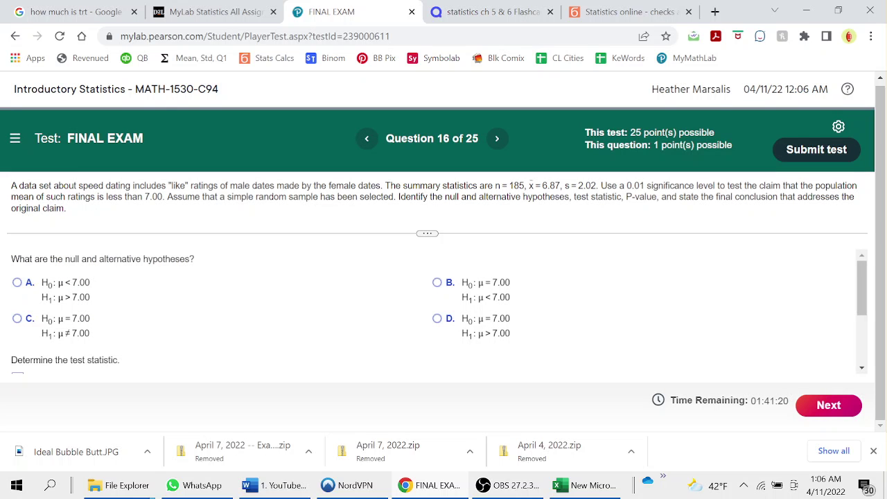
# In question 16, choose hypotheses option B, H0: μ = 7.00 and H1: μ < 7.00, and enter -0.88 as the test statistic
pyautogui.click(437, 282)
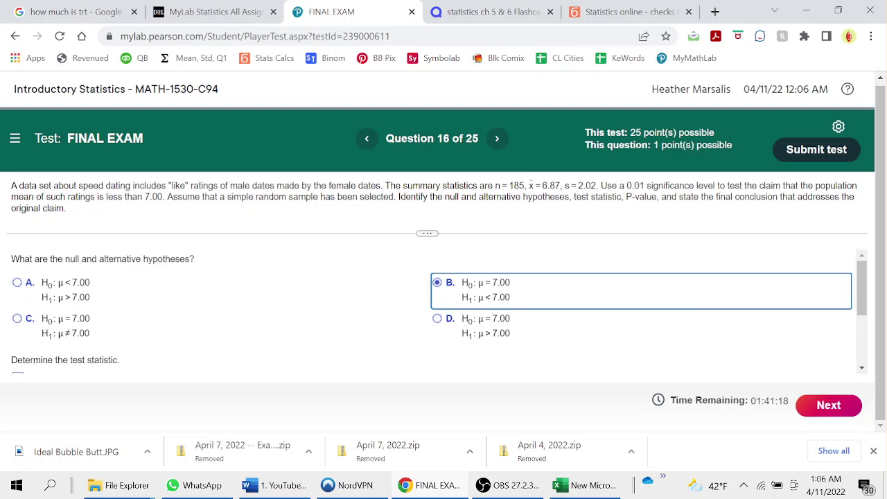
pyautogui.moveTo(862, 287); pyautogui.dragTo(862, 331)
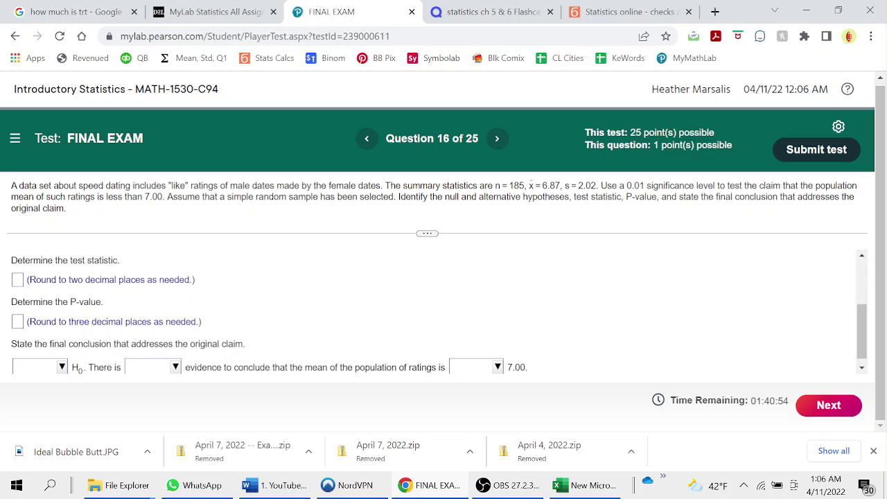
pyautogui.click(17, 279)
pyautogui.write('-0')
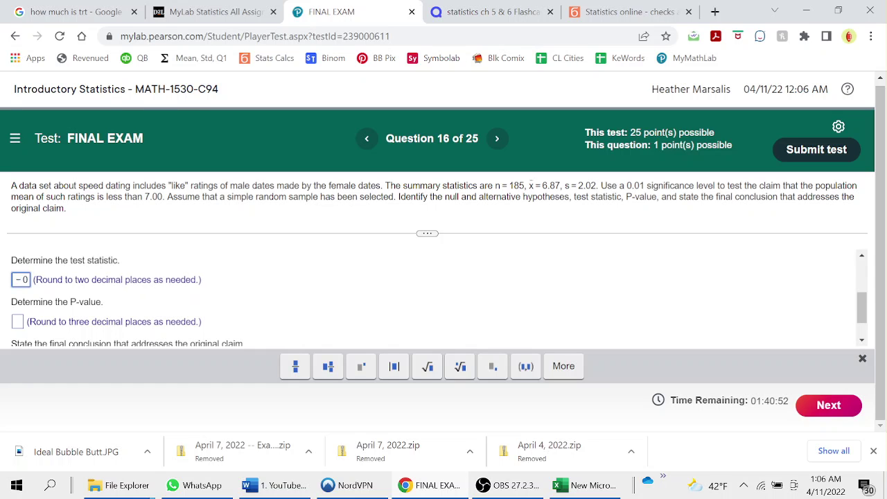
pyautogui.write('.88')
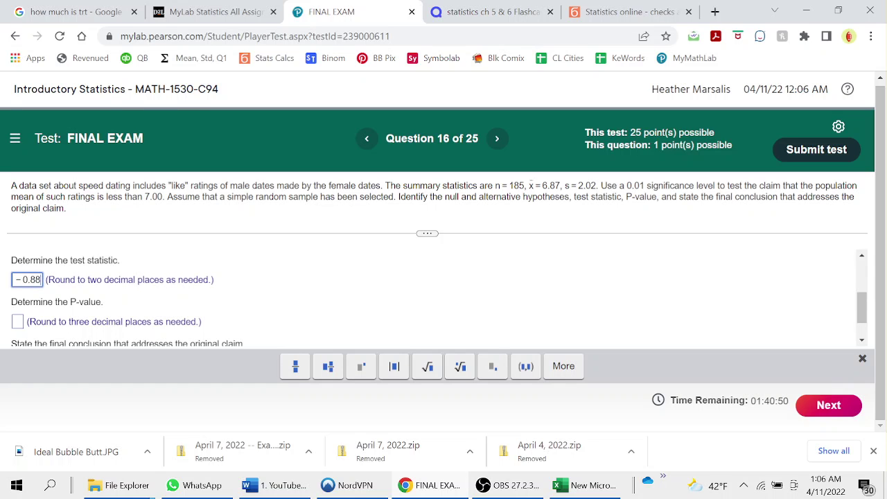
# Enter 0.191 as the P-value in question 16
pyautogui.click(18, 321)
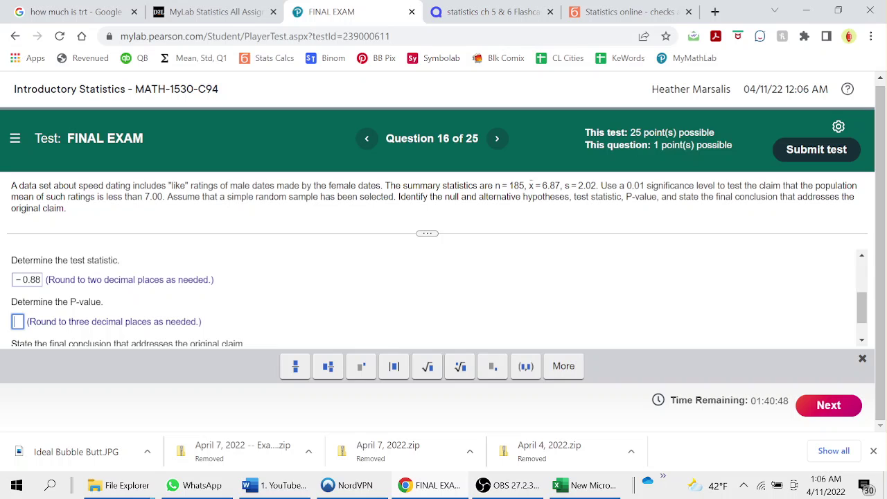
pyautogui.write('0.19')
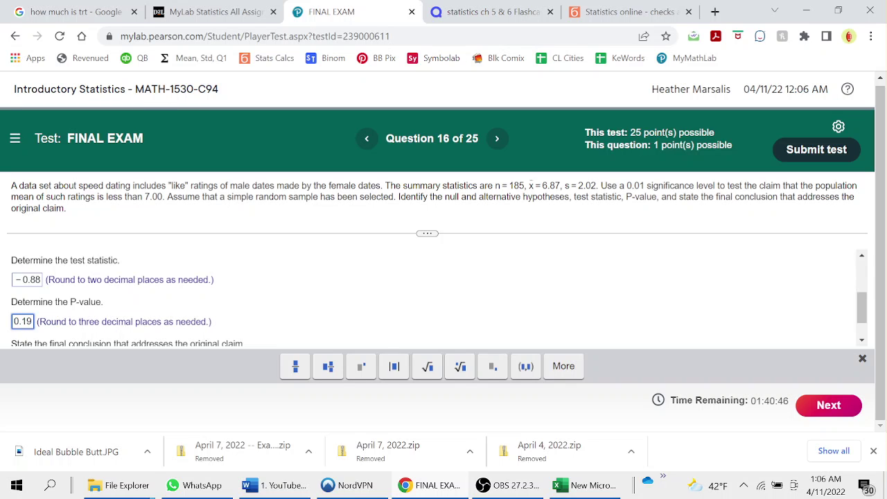
pyautogui.write('1')
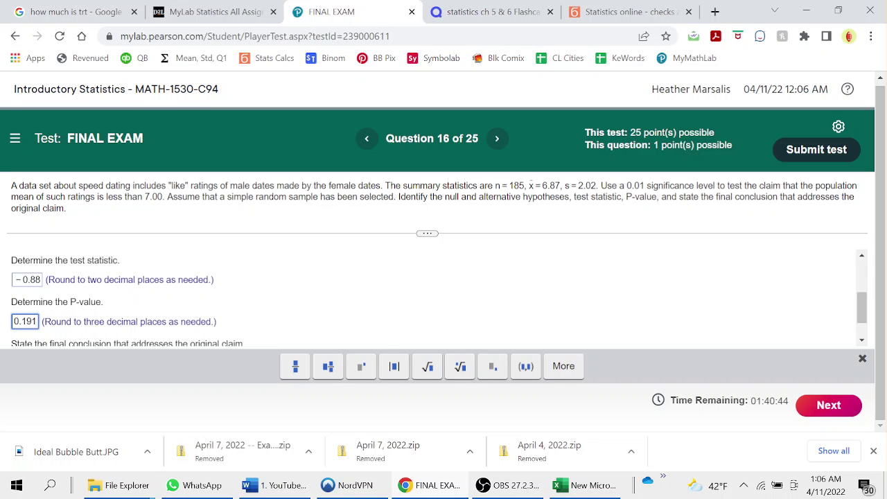
# Complete the final conclusion with "Fail to reject", "not sufficient" and "less than" 7.00, and go on to question 17
pyautogui.moveTo(862, 308); pyautogui.dragTo(861, 319)
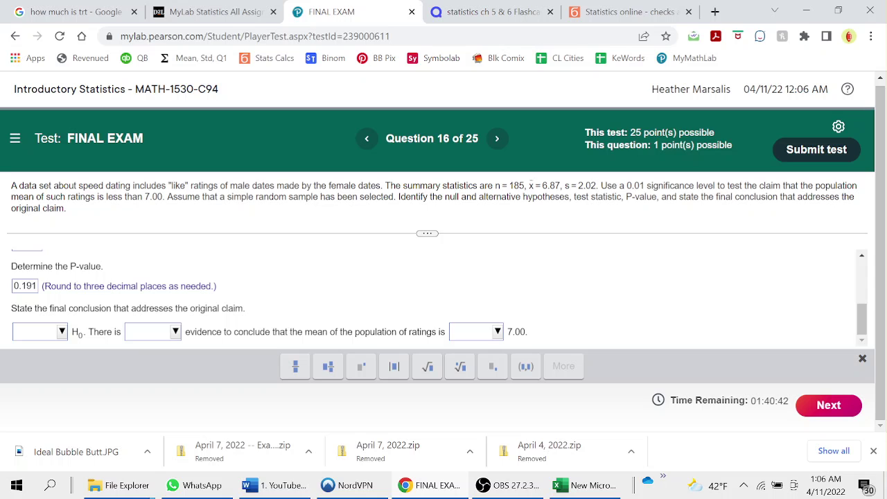
pyautogui.click(40, 332)
pyautogui.click(59, 301)
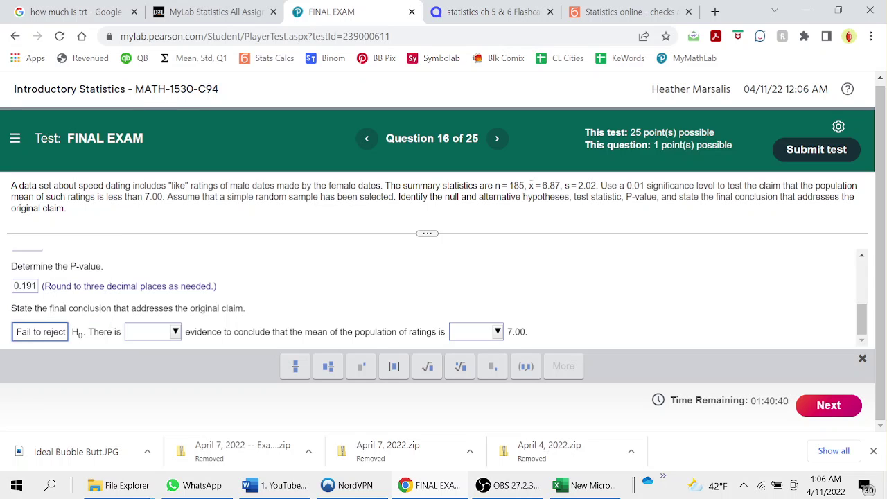
pyautogui.press('Tab')
pyautogui.press('space')
pyautogui.press('Down')
pyautogui.press('Down')
pyautogui.press('Return')
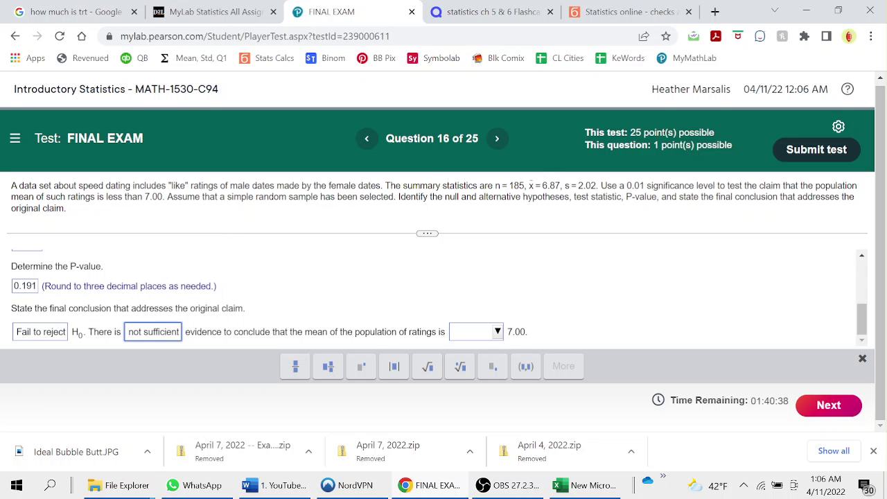
pyautogui.press('Tab')
pyautogui.press('space')
pyautogui.press('Down')
pyautogui.press('Return')
pyautogui.press('Tab')
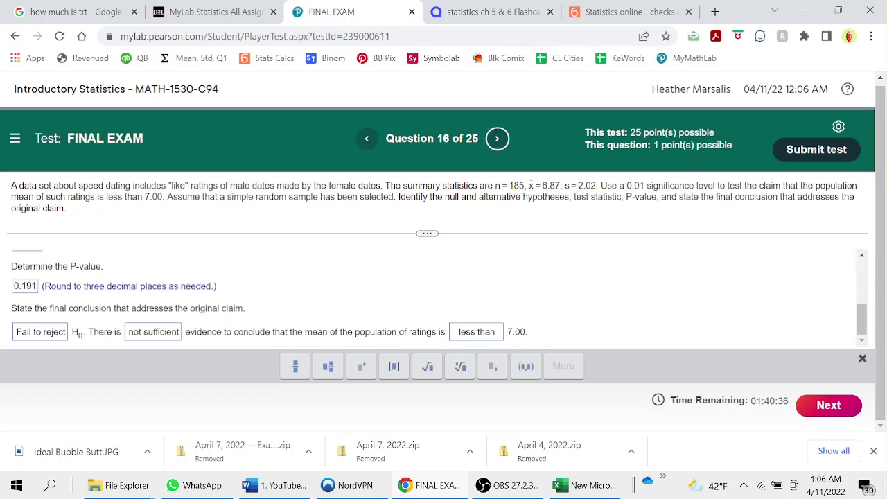
pyautogui.press('Return')
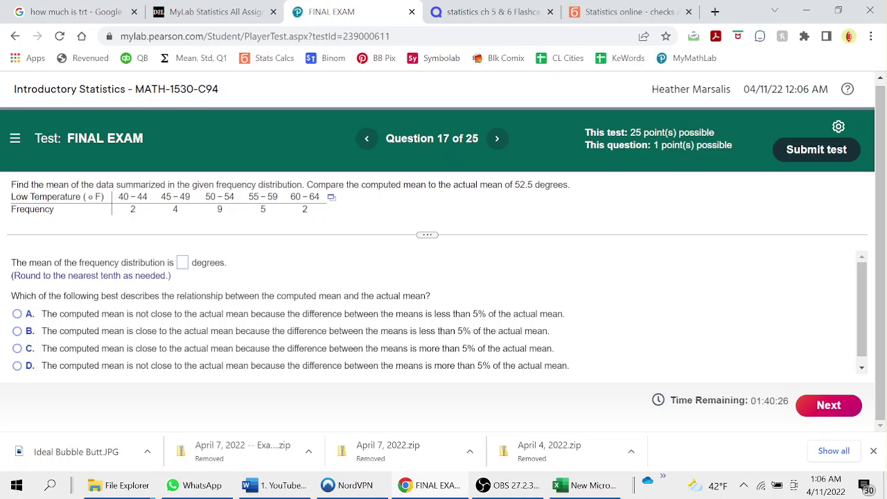
# Search the web for "grouped standard deviation calculator" and open the Ncalculators grouped data calculator
pyautogui.click(331, 197)
pyautogui.click(393, 220)
pyautogui.click(492, 11)
pyautogui.hotkey('ctrl', 'l')
pyautogui.write('group')
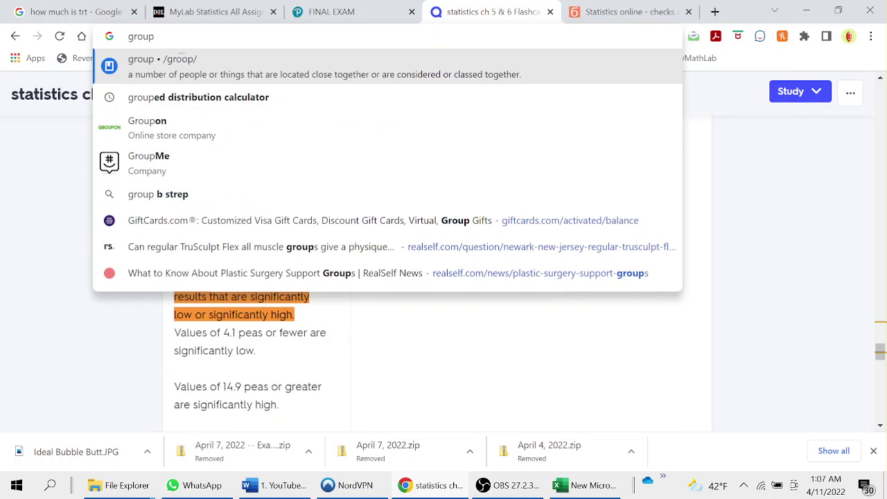
pyautogui.press('BackSpace')
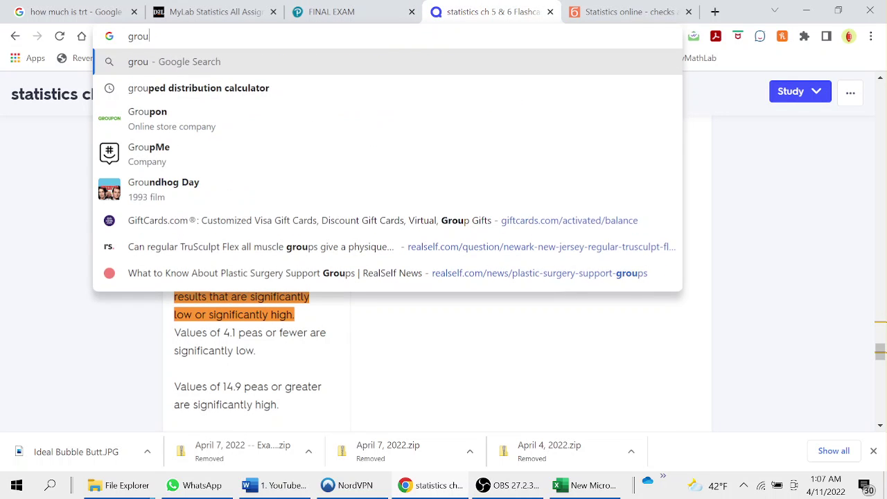
pyautogui.write('ped stan')
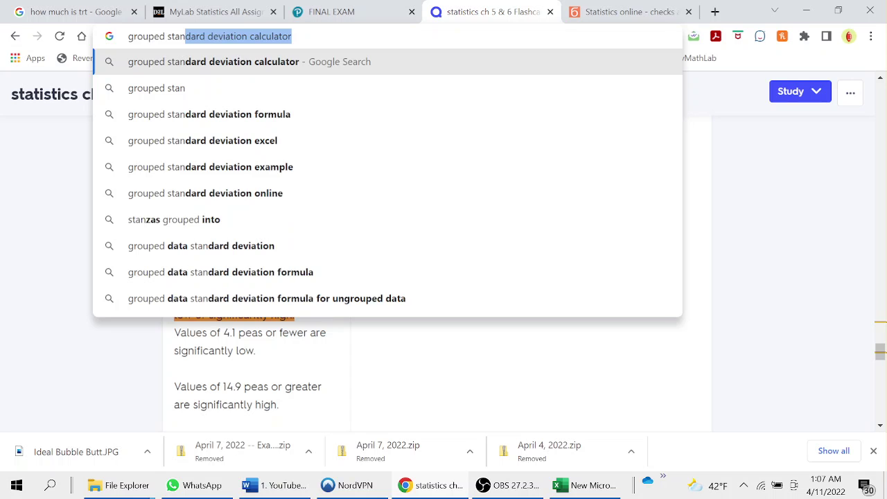
pyautogui.press('Return')
pyautogui.hotkey('ctrl', 'shift', 'Tab')
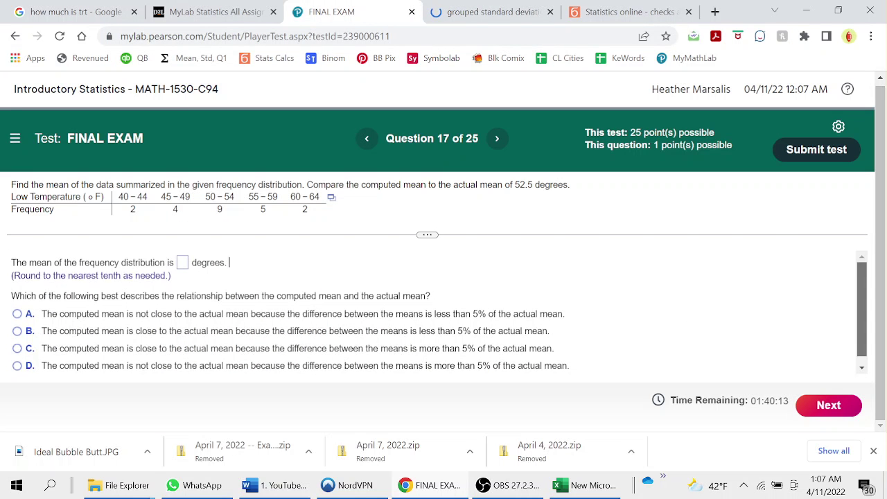
pyautogui.hotkey('ctrl', 'Tab')
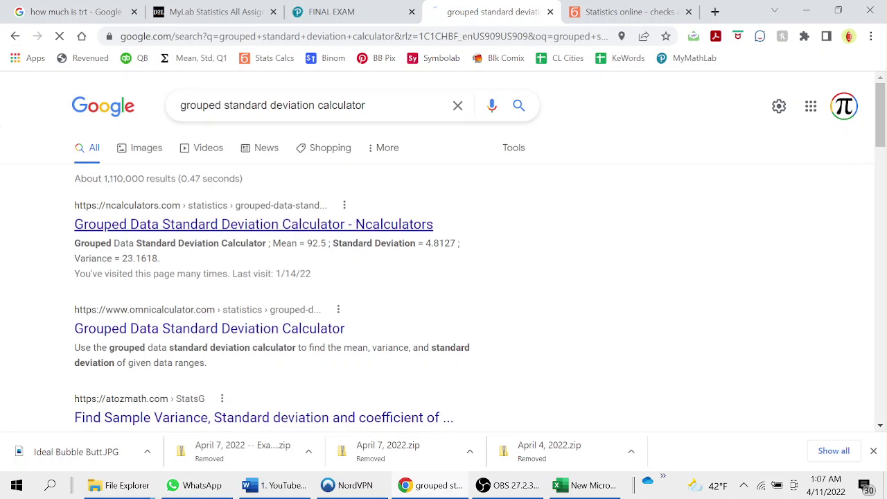
pyautogui.click(253, 224)
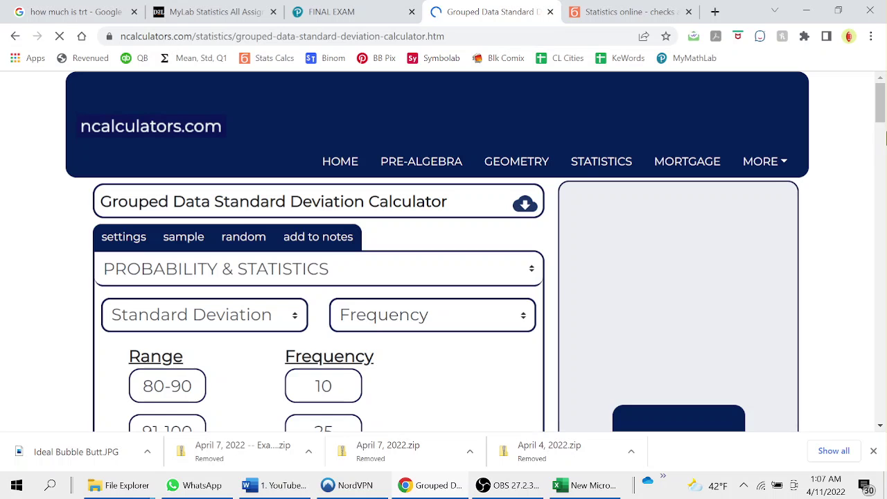
pyautogui.scroll(-3, 885, 138)
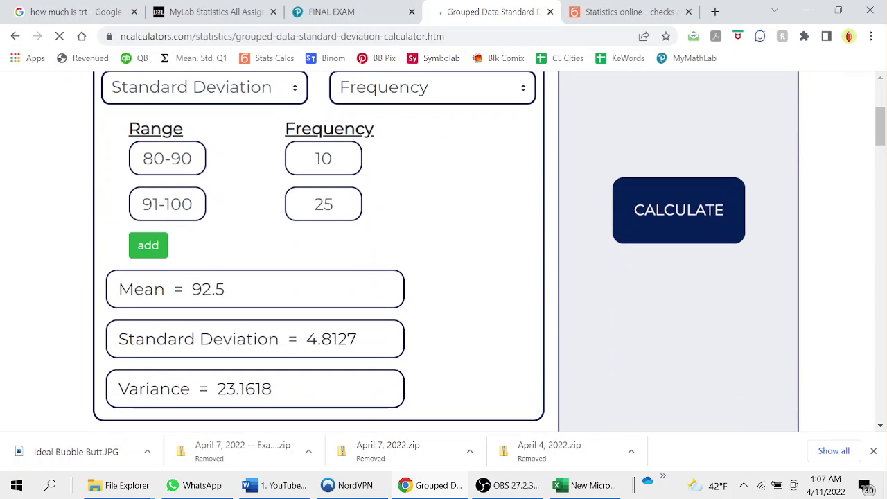
# Set the calculator's first two ranges to 40-44 and 45-49, following the temperature classes in question 17
pyautogui.click(332, 12)
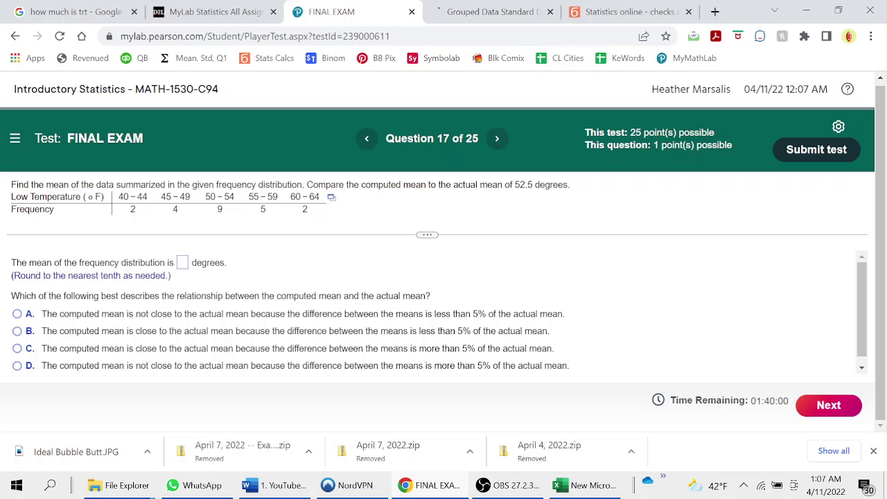
pyautogui.hotkey('ctrl', 'Tab')
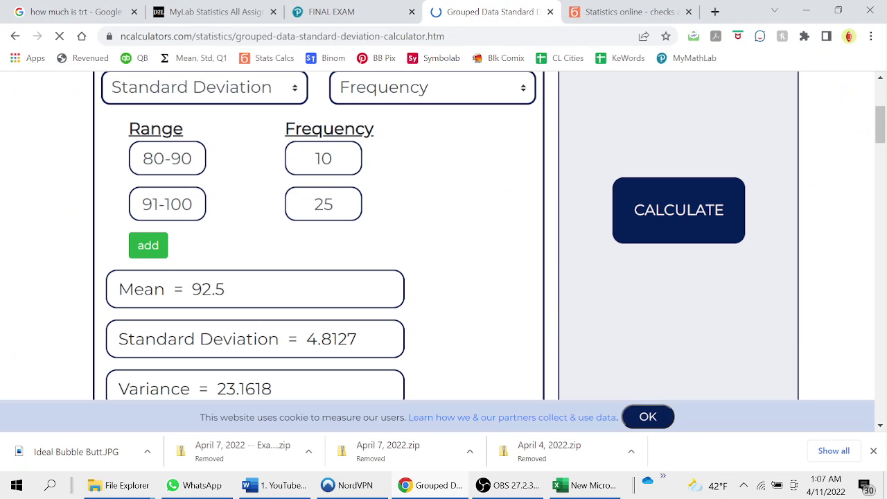
pyautogui.click(167, 159)
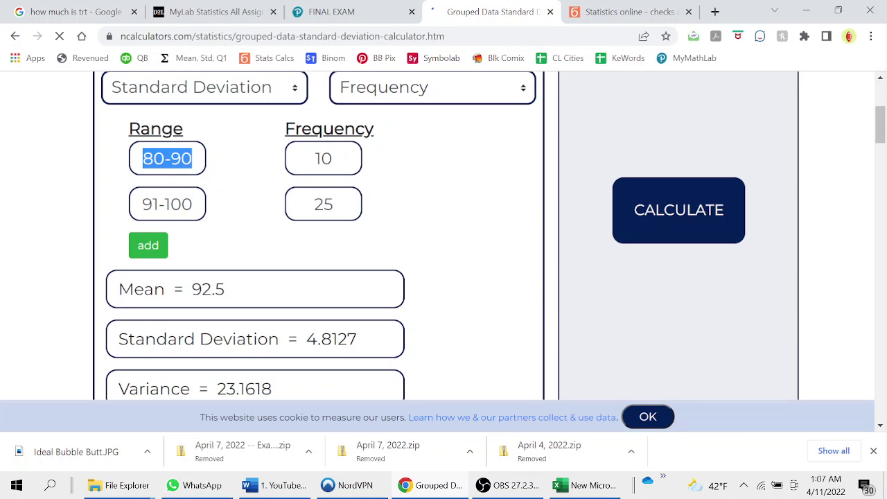
pyautogui.write('40-44')
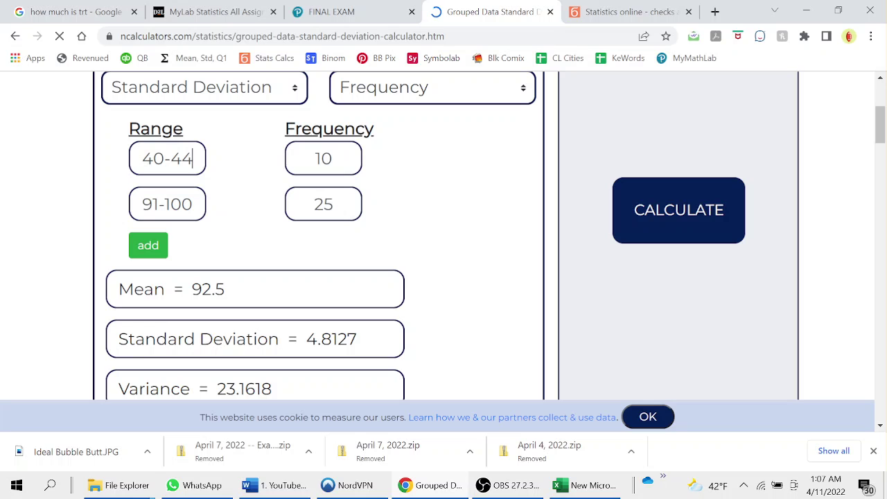
pyautogui.moveTo(141, 204); pyautogui.dragTo(194, 204)
pyautogui.write('45-')
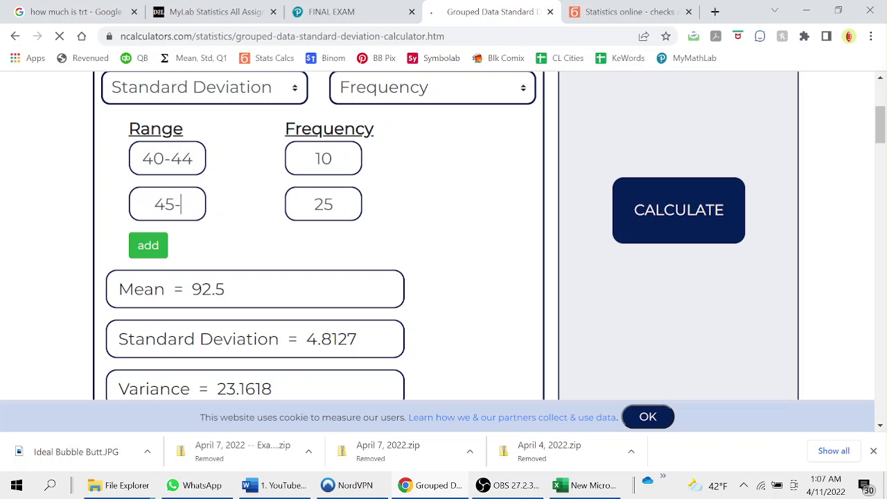
pyautogui.write('49')
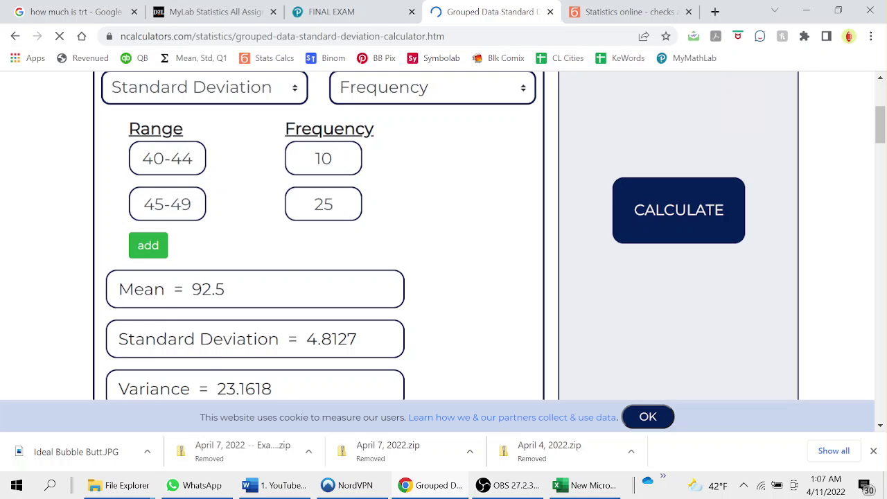
# Add a third row to the calculator with the range 50-54
pyautogui.click(148, 246)
pyautogui.click(167, 249)
pyautogui.write('50')
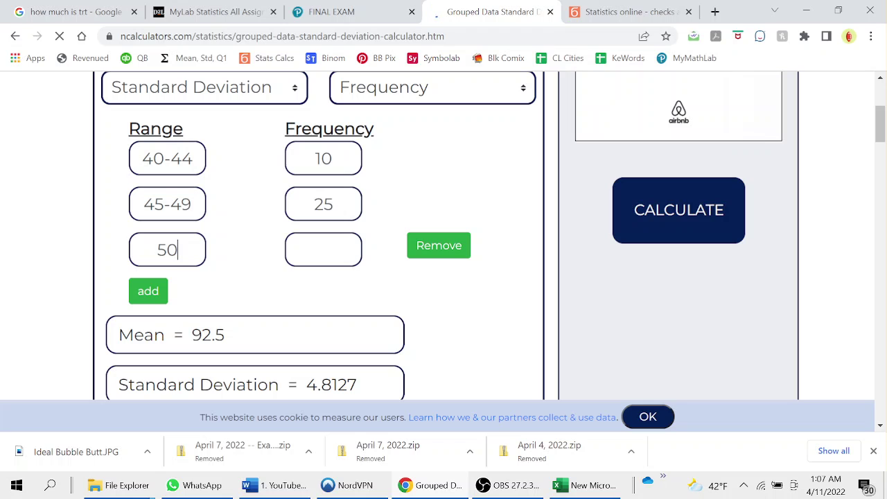
pyautogui.write('-64')
pyautogui.press('BackSpace')
pyautogui.press('BackSpace')
pyautogui.write('54')
# Add two more rows to the calculator with the ranges 55-59 and 60-64
pyautogui.click(147, 291)
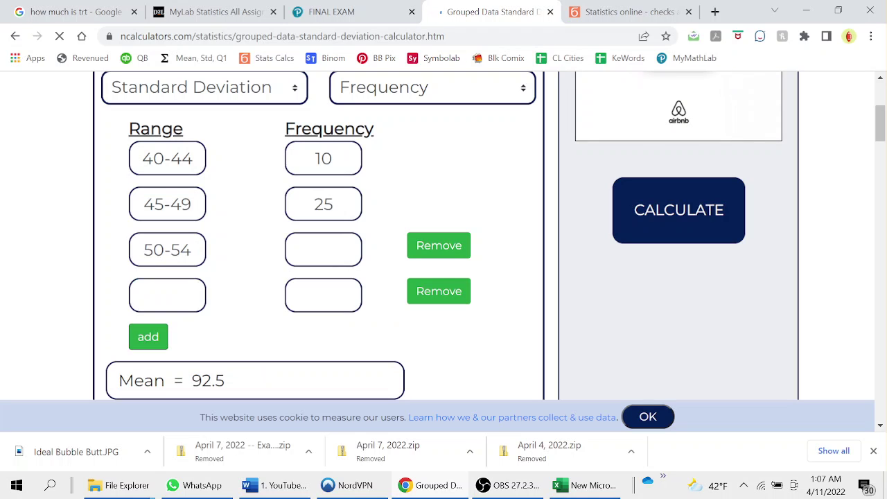
pyautogui.click(167, 296)
pyautogui.write('55-60')
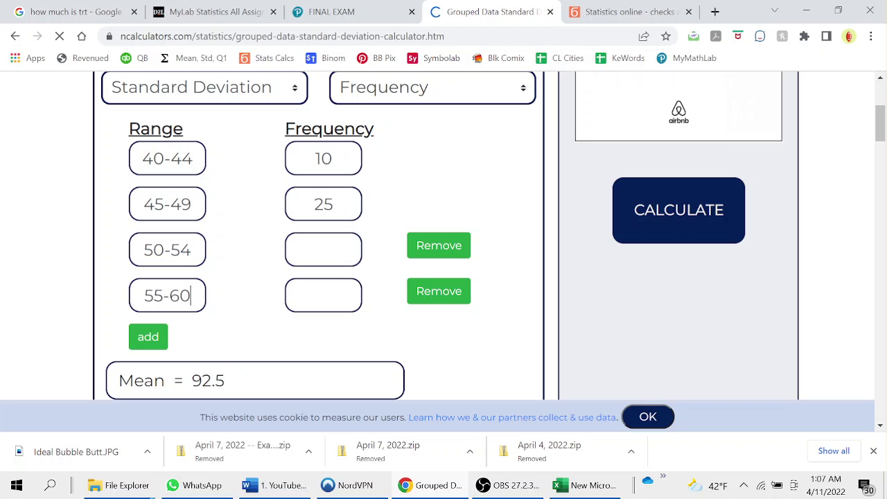
pyautogui.press('BackSpace')
pyautogui.press('BackSpace')
pyautogui.write('59')
pyautogui.click(147, 336)
pyautogui.click(167, 341)
pyautogui.write('60')
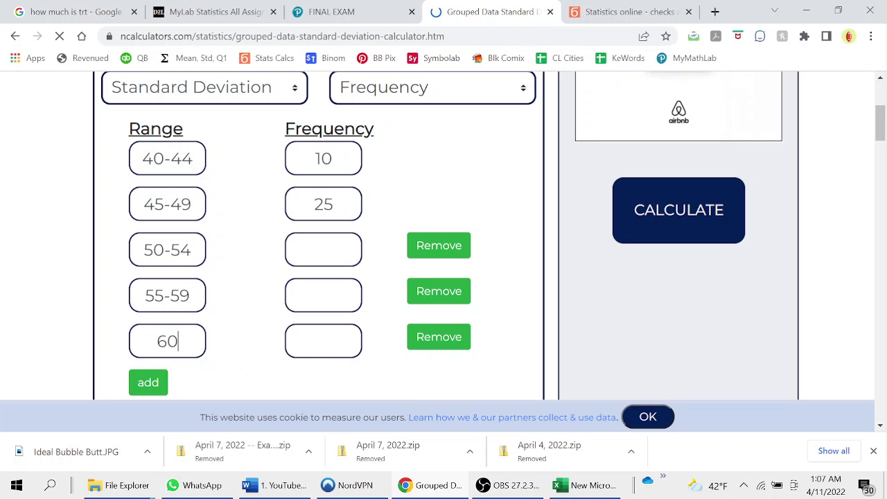
pyautogui.write('-64')
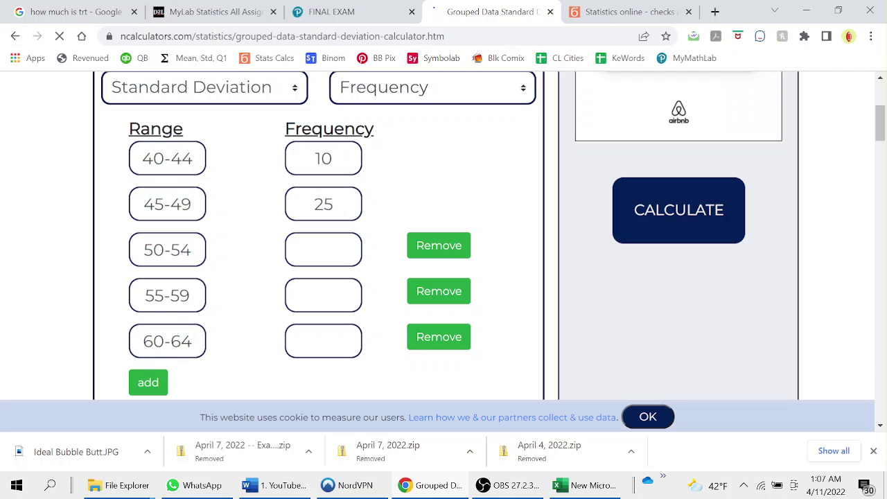
# Enter the frequencies 2, 4, 9, 5 and 2 for the five ranges, from 40-44 to 60-64
pyautogui.click(346, 12)
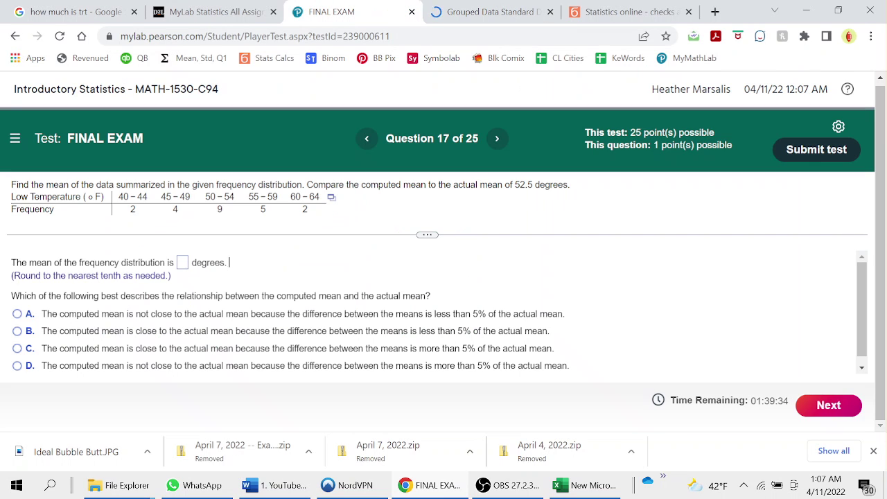
pyautogui.click(486, 12)
pyautogui.doubleClick(331, 159)
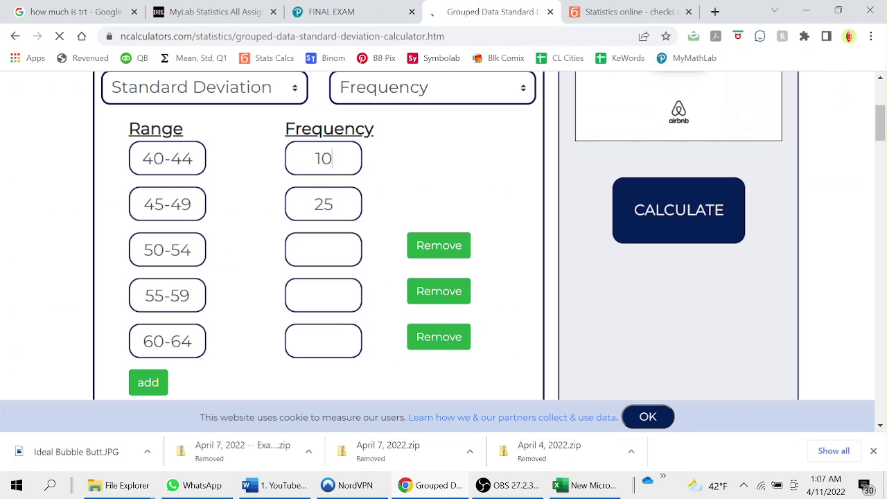
pyautogui.write('2')
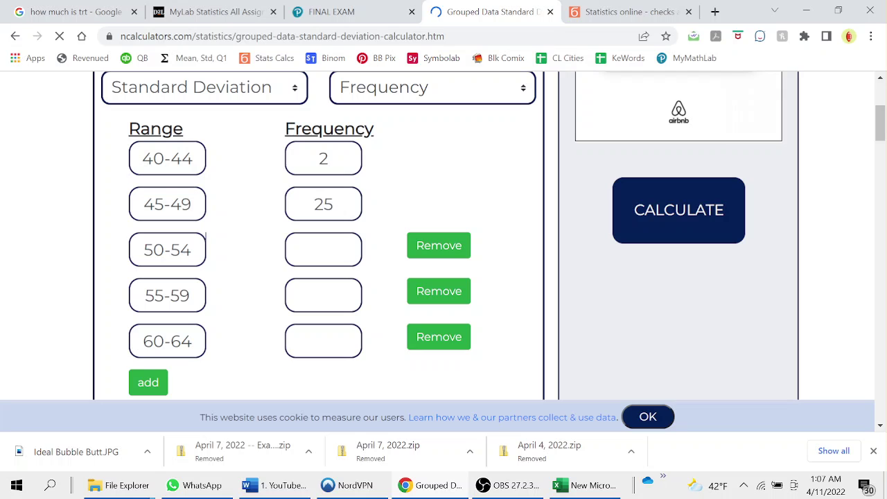
pyautogui.press('Tab')
pyautogui.write('4')
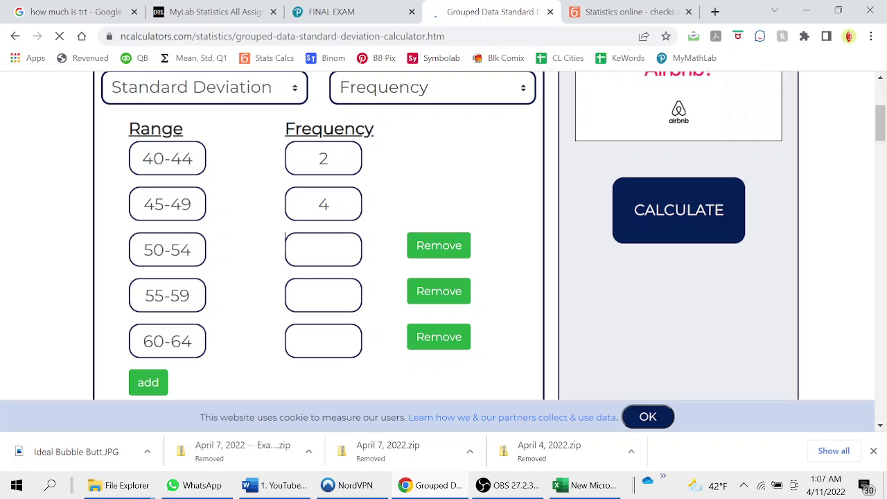
pyautogui.press('Tab')
pyautogui.write('9')
pyautogui.press('Tab')
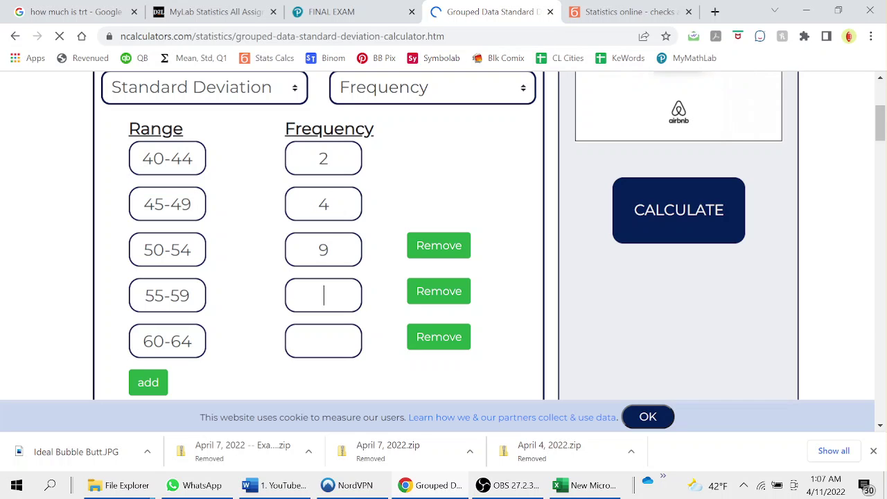
pyautogui.write('5')
pyautogui.press('Tab')
pyautogui.write('2')
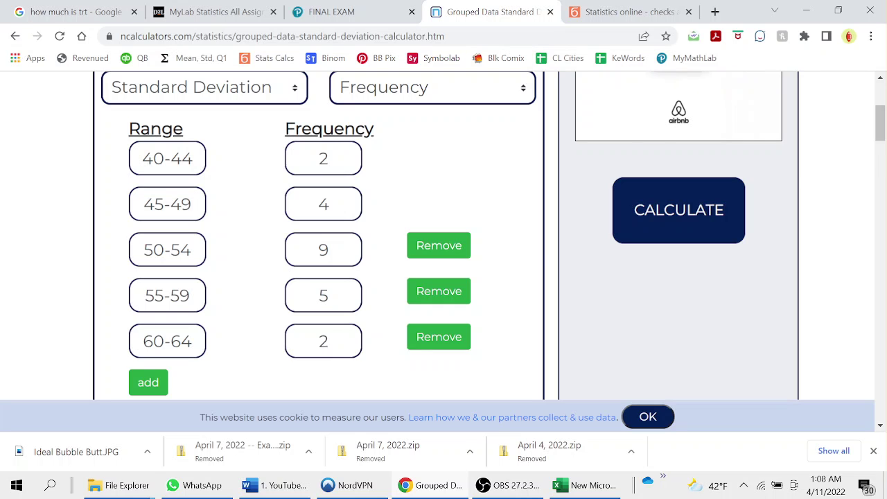
# Calculate the grouped data's mean and check the entered ranges and frequencies against the table in question 17
pyautogui.scroll(3, 882, 104)
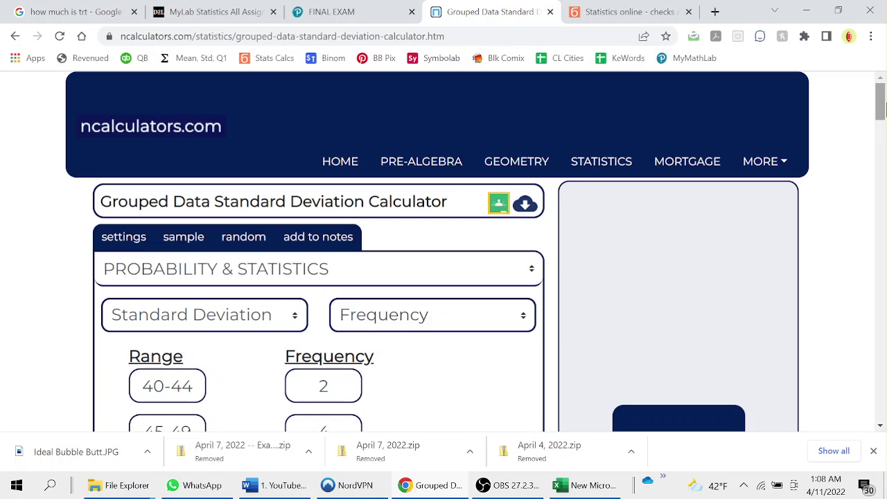
pyautogui.moveTo(882, 104); pyautogui.dragTo(882, 142)
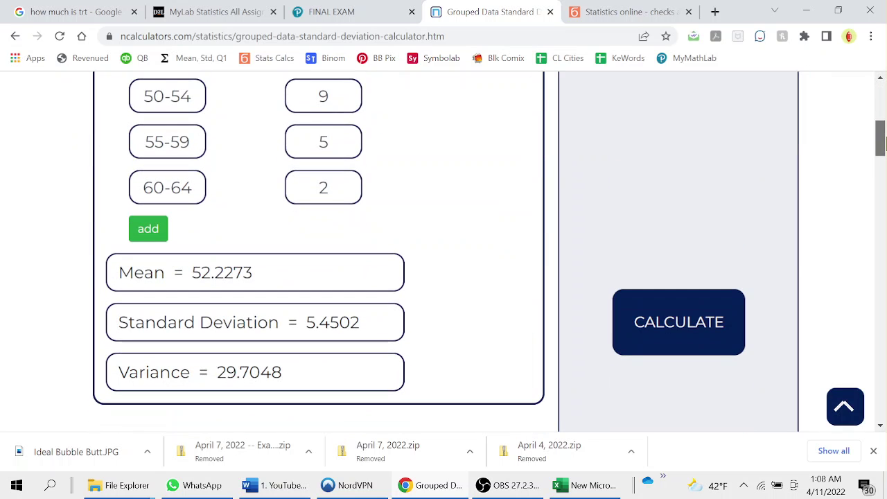
pyautogui.click(243, 12)
pyautogui.click(325, 12)
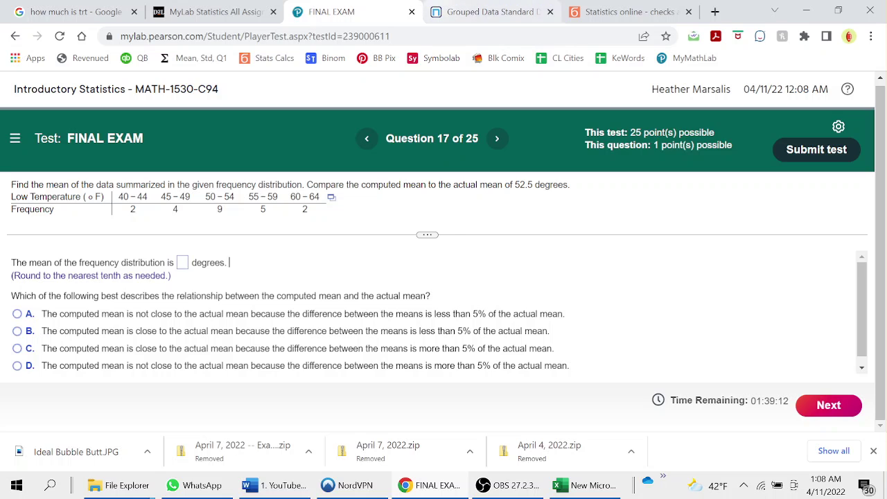
pyautogui.click(478, 12)
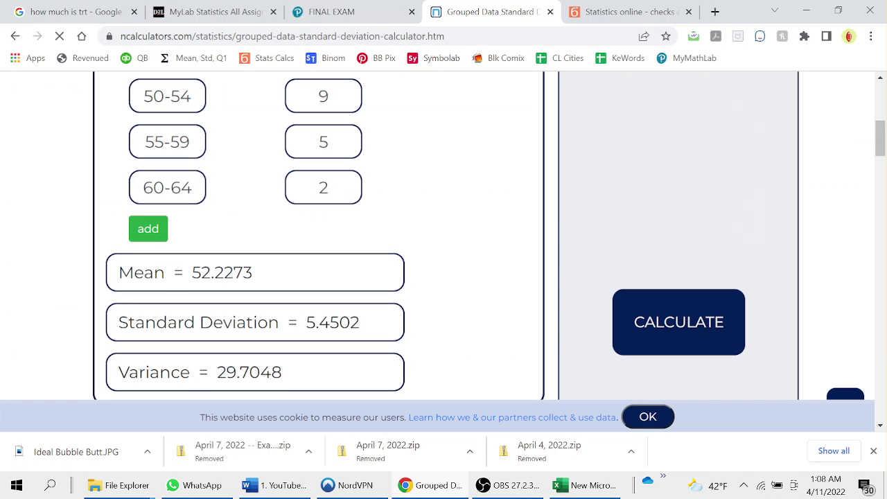
pyautogui.scroll(2, 882, 122)
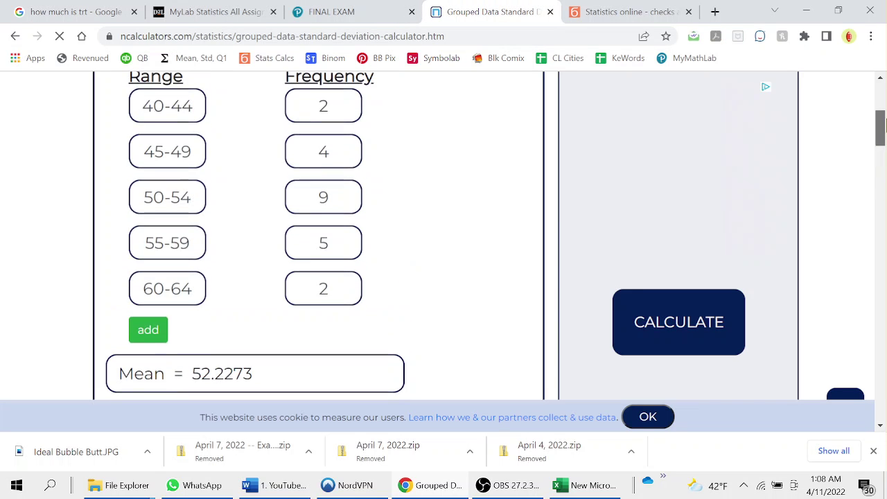
pyautogui.click(347, 12)
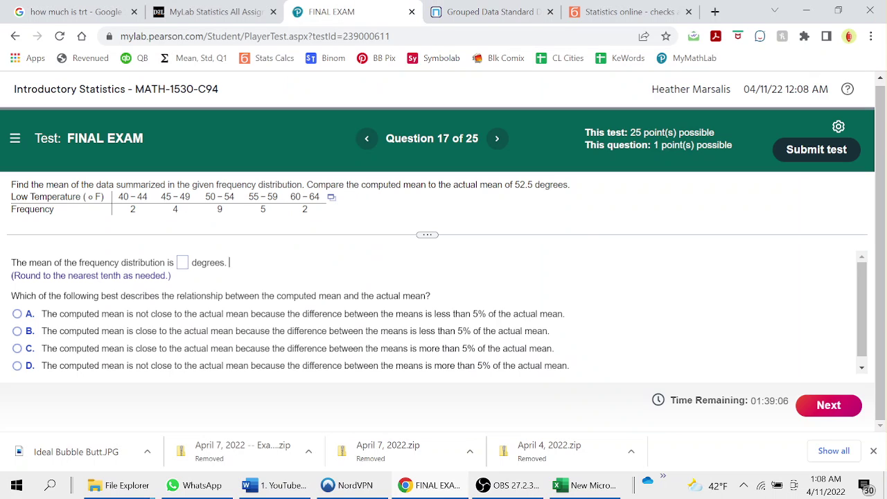
pyautogui.click(485, 12)
pyautogui.scroll(-1, 882, 139)
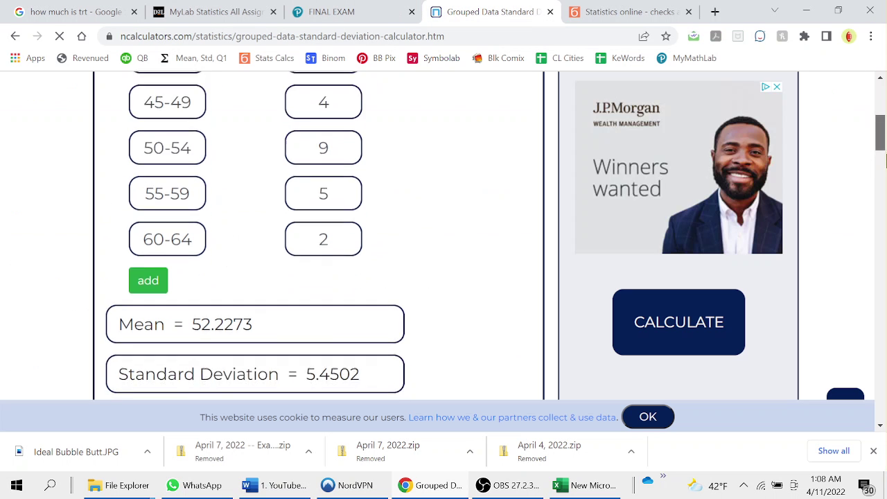
pyautogui.scroll(-2, 881, 152)
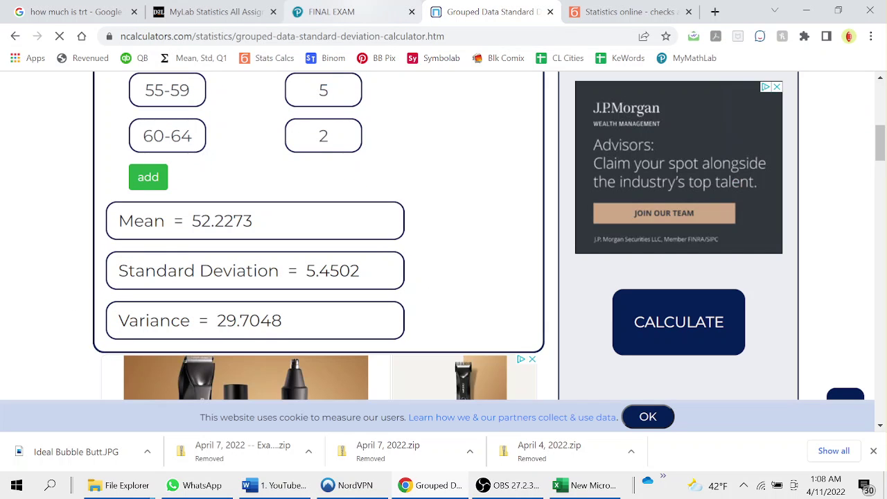
# Enter 52,2 as the mean of the frequency distribution in question 17 of the exam
pyautogui.click(346, 12)
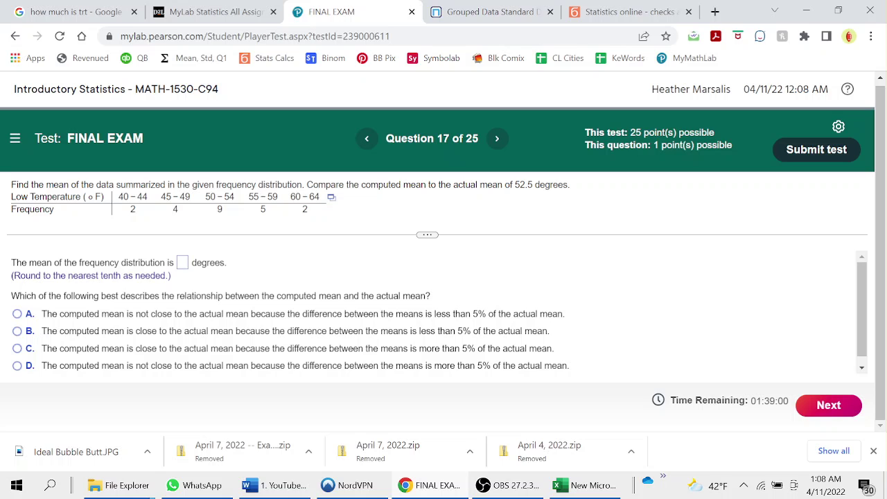
pyautogui.click(182, 263)
pyautogui.write('52,2')
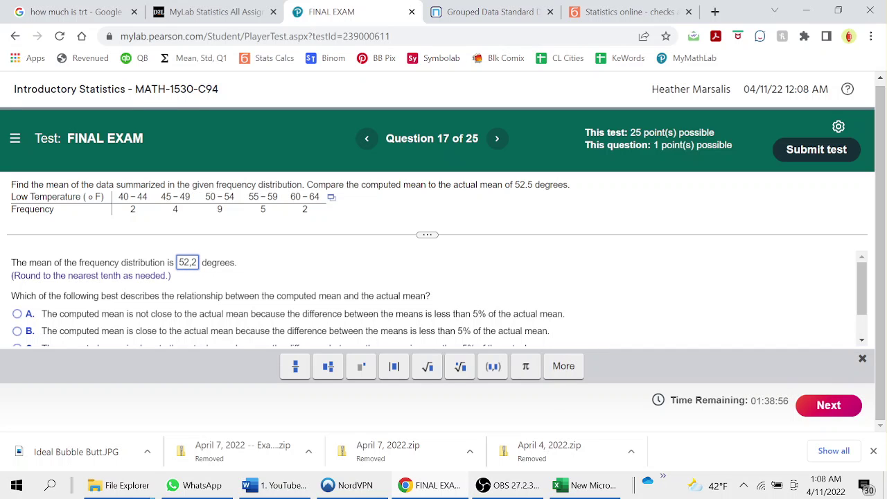
pyautogui.moveTo(861, 288); pyautogui.dragTo(862, 295)
pyautogui.scroll(-1, 440, 298)
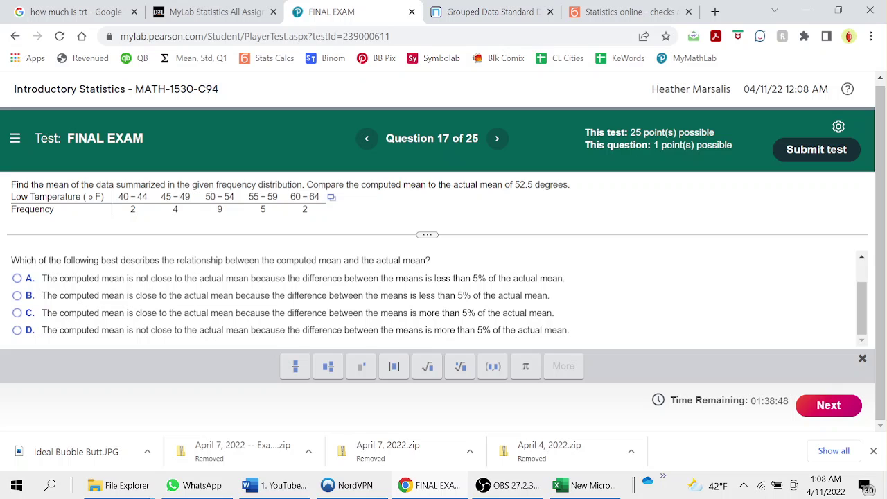
# Answer question 17 with B, that the computed mean is close with less than 5% difference, and go to question 18
pyautogui.click(17, 296)
pyautogui.click(497, 138)
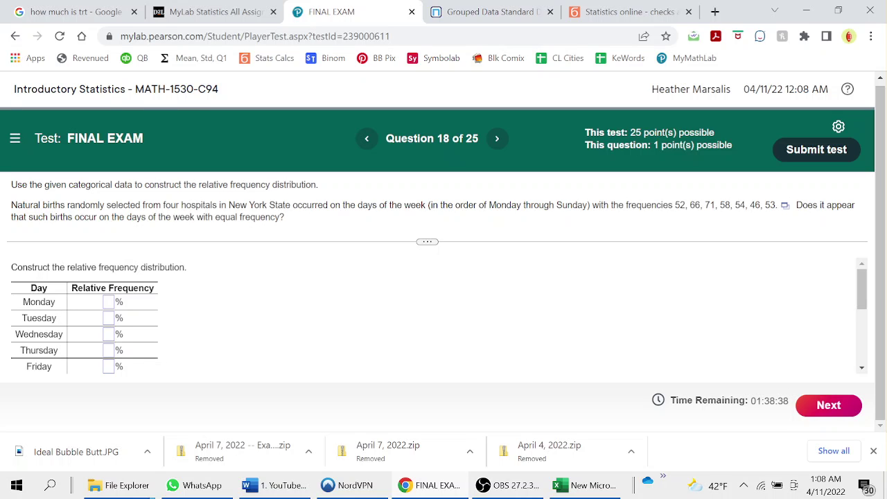
# Copy question 18's seven daily birth frequencies to the clipboard and close the data window
pyautogui.click(786, 206)
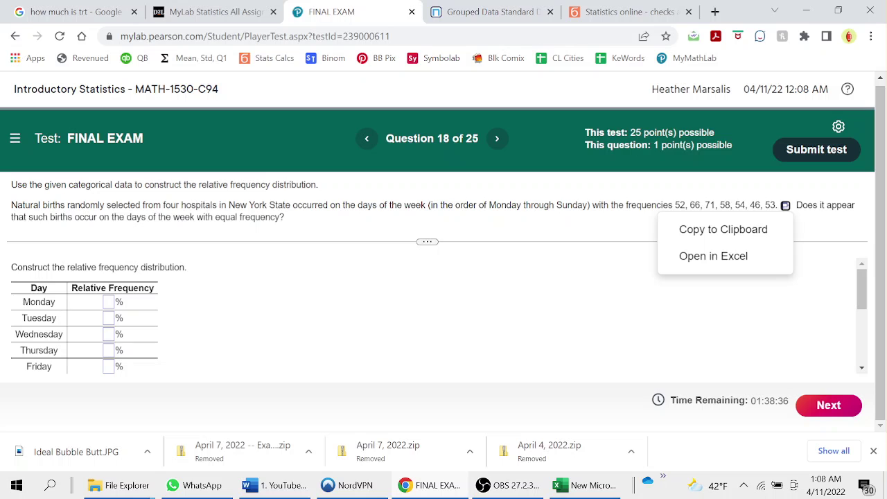
pyautogui.click(723, 229)
pyautogui.hotkey('ctrl', 'c')
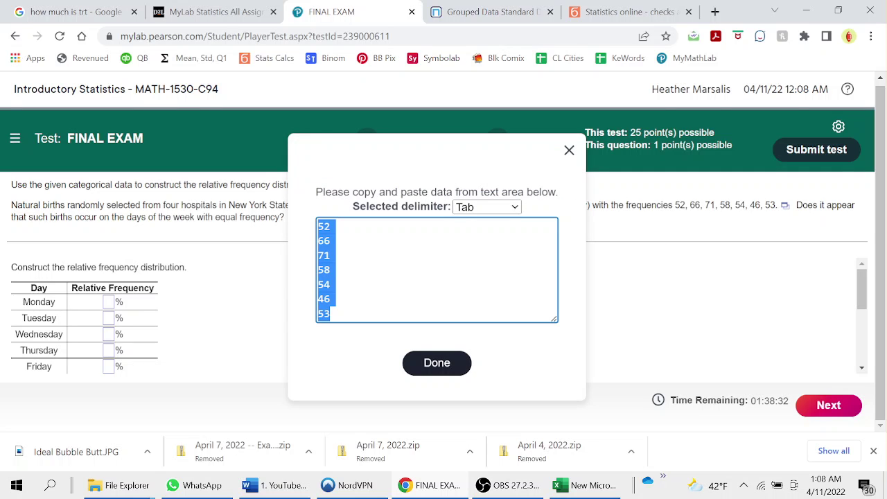
pyautogui.click(437, 363)
# Search the web for a relative probability distribution calculator and open the Social Science Statistics frequency distribution calculator
pyautogui.hotkey('ctrl', 'Tab')
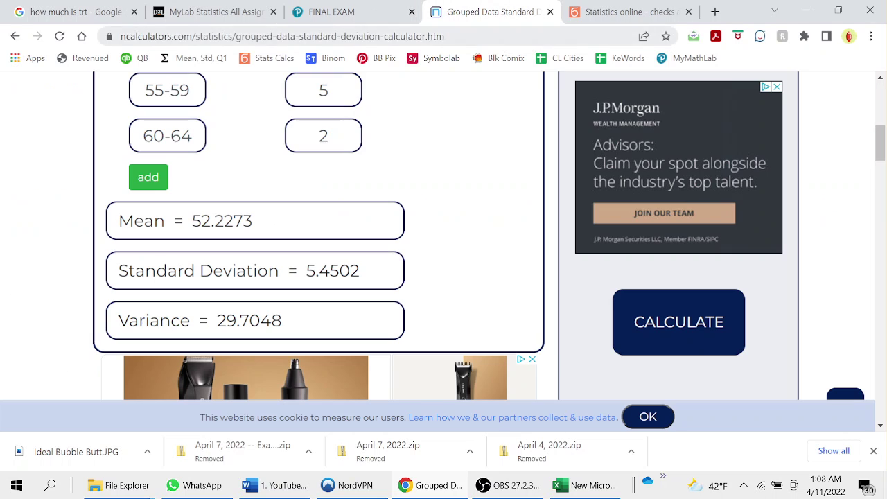
pyautogui.hotkey('ctrl', 'l')
pyautogui.write('relative proba')
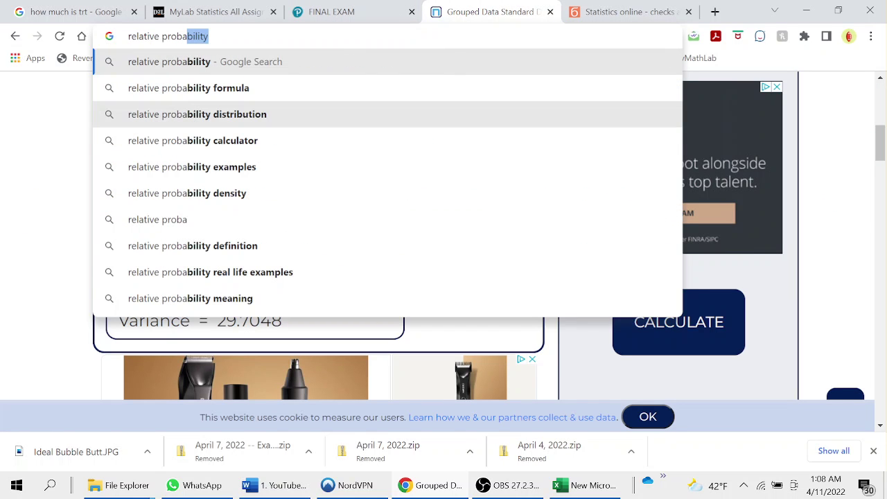
pyautogui.click(197, 114)
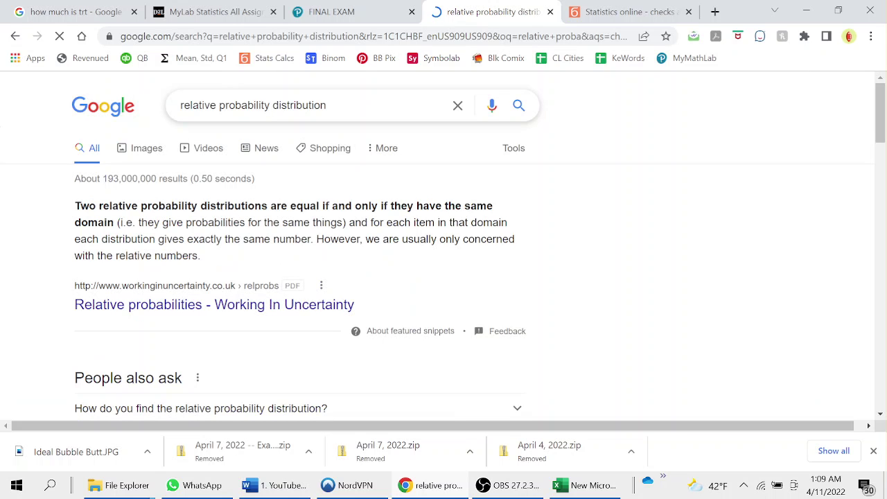
pyautogui.write('ca')
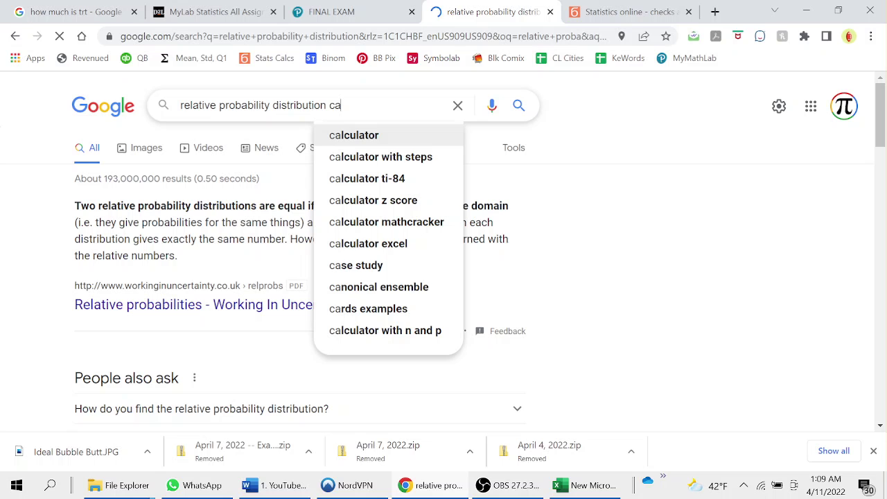
pyautogui.click(354, 134)
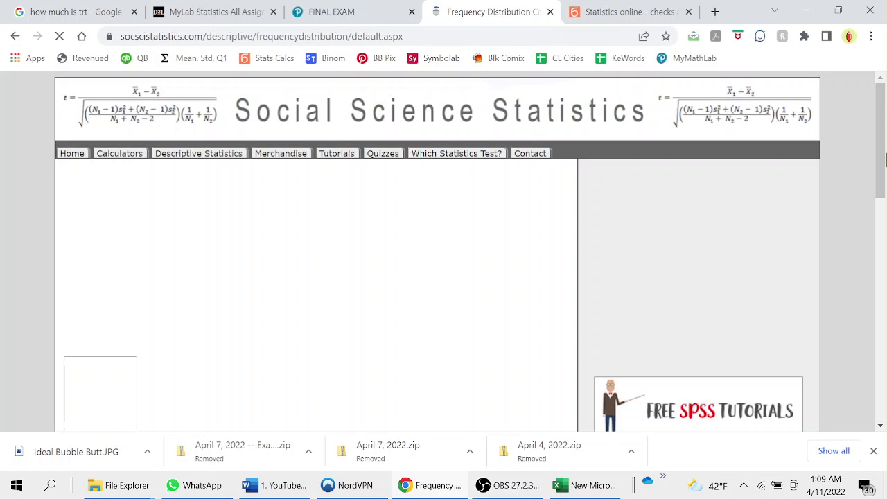
# Paste the seven birth frequencies into the Frequency Distribution Calculator and generate its table
pyautogui.moveTo(886, 161); pyautogui.dragTo(886, 223)
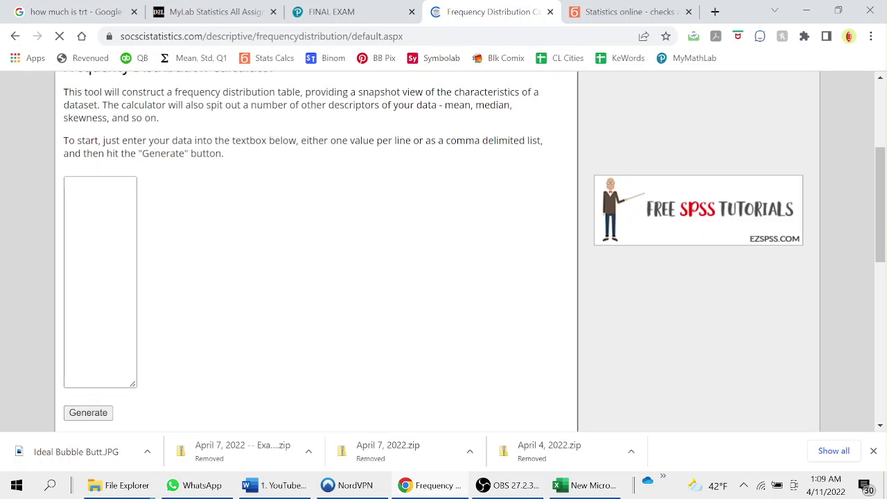
pyautogui.click(83, 208)
pyautogui.hotkey('ctrl', 'v')
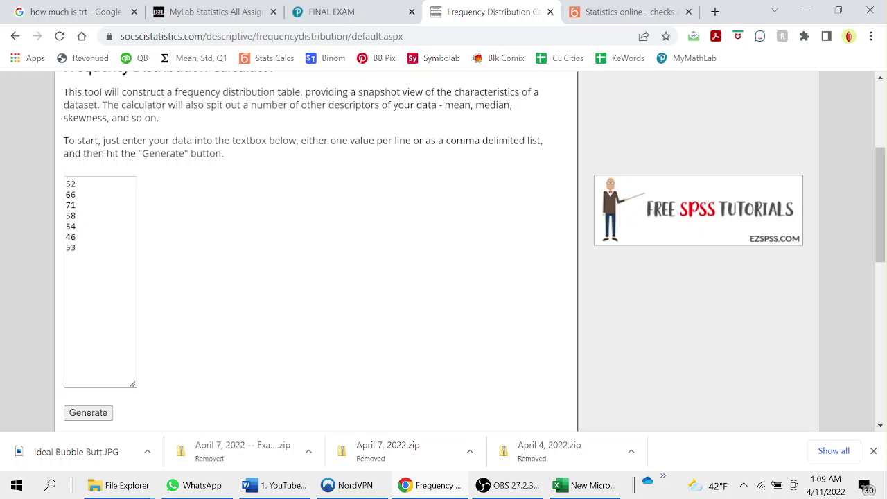
pyautogui.click(353, 12)
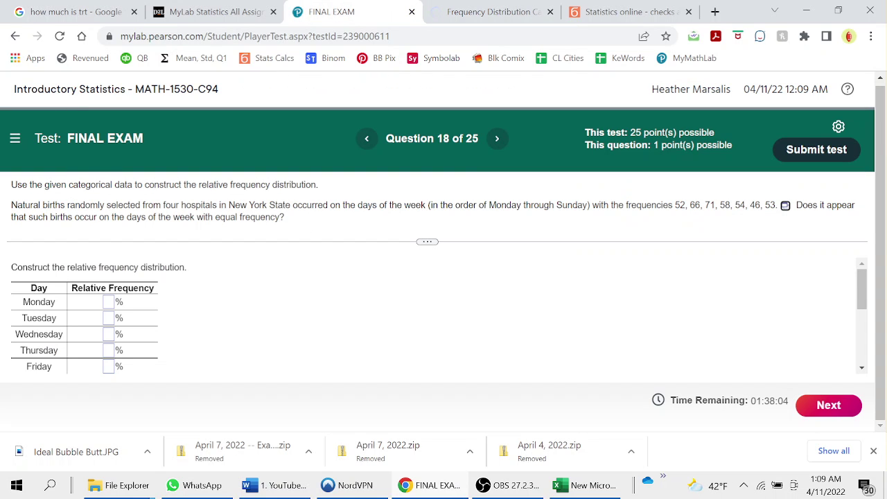
pyautogui.hotkey('ctrl', 'Tab')
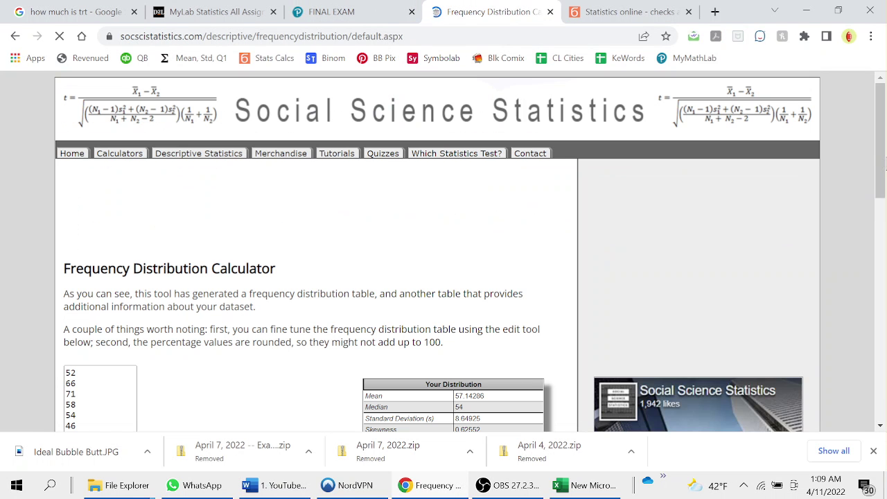
# Compare the generated frequency distribution table with the one required in question 18, and close the calculator page
pyautogui.moveTo(886, 165); pyautogui.dragTo(885, 273)
pyautogui.hotkey('ctrl', 'shift', 'Tab')
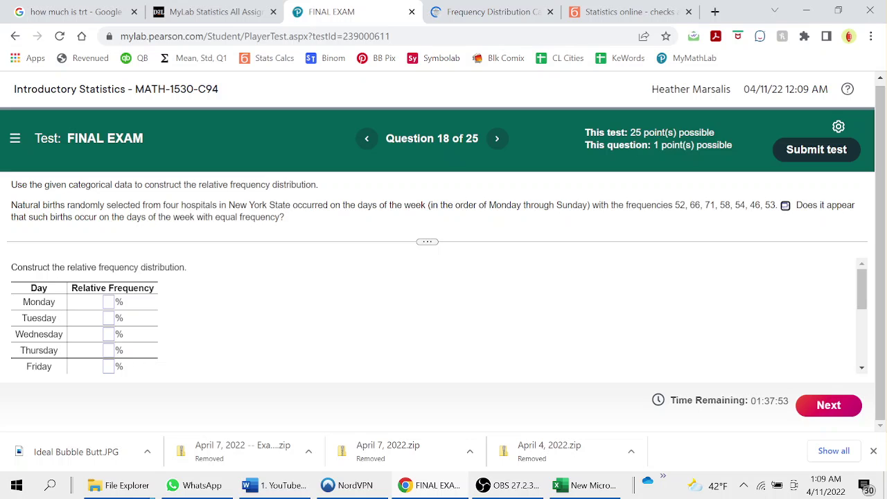
pyautogui.hotkey('ctrl', 'Tab')
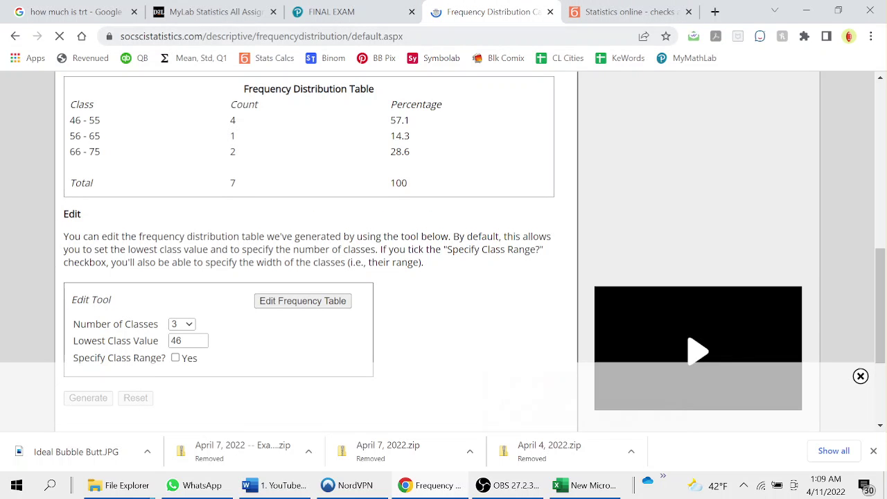
pyautogui.hotkey('ctrl', 'shift', 'Tab')
pyautogui.hotkey('ctrl', 'w')
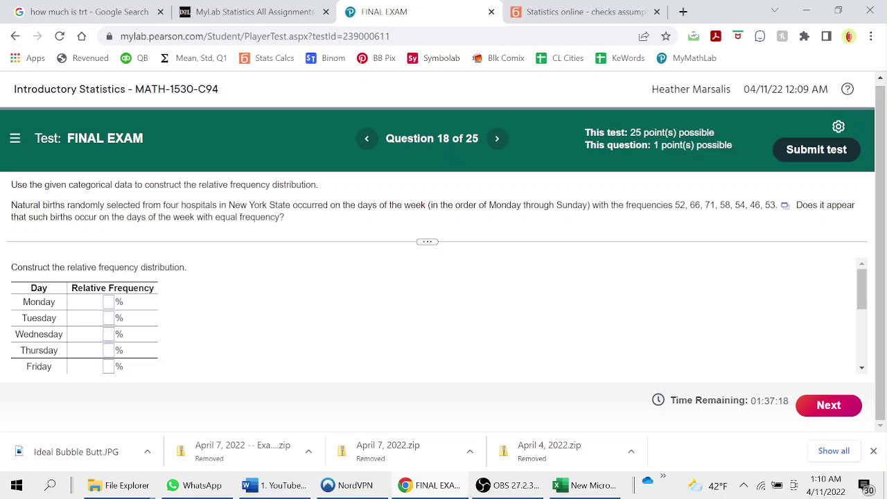
# Enter the relative frequencies 13% for Monday, 16.5% for Tuesday and 17.75% for Wednesday in question 18
pyautogui.click(108, 302)
pyautogui.write('13')
pyautogui.press('Tab')
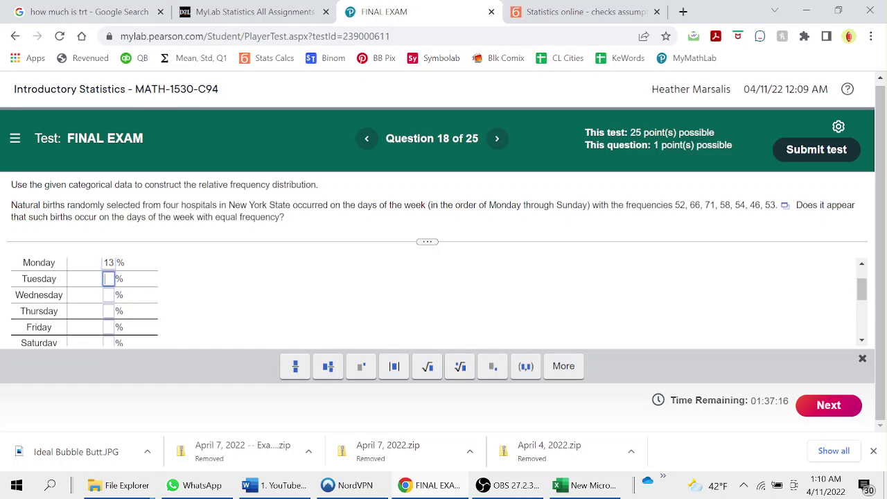
pyautogui.write('16.5')
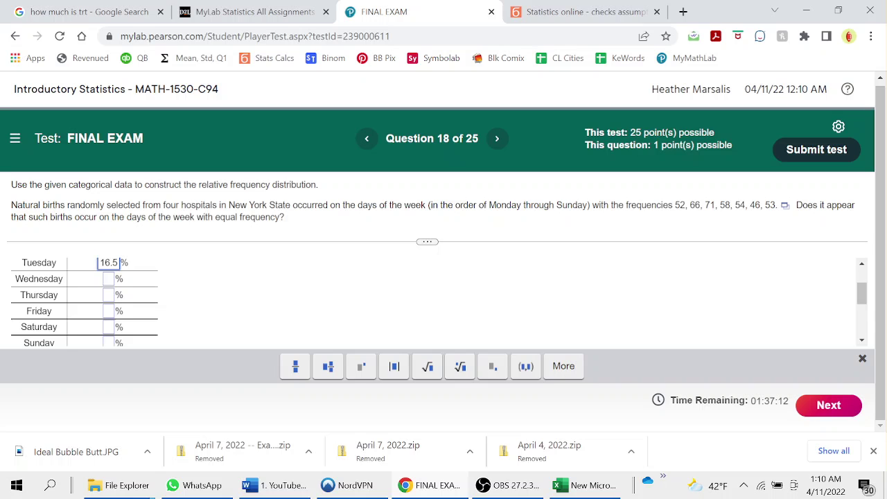
pyautogui.press('Tab')
pyautogui.write('1')
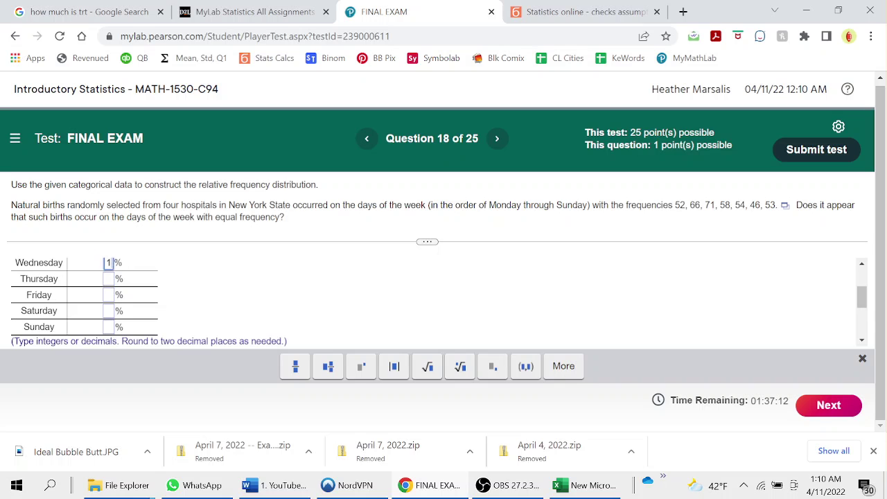
pyautogui.write('7.75')
# Enter the relative frequencies 14.5% for Thursday, 13.5% for Friday, 11.5% for Saturday and 13.25% for Sunday
pyautogui.press('Tab')
pyautogui.write('14.5')
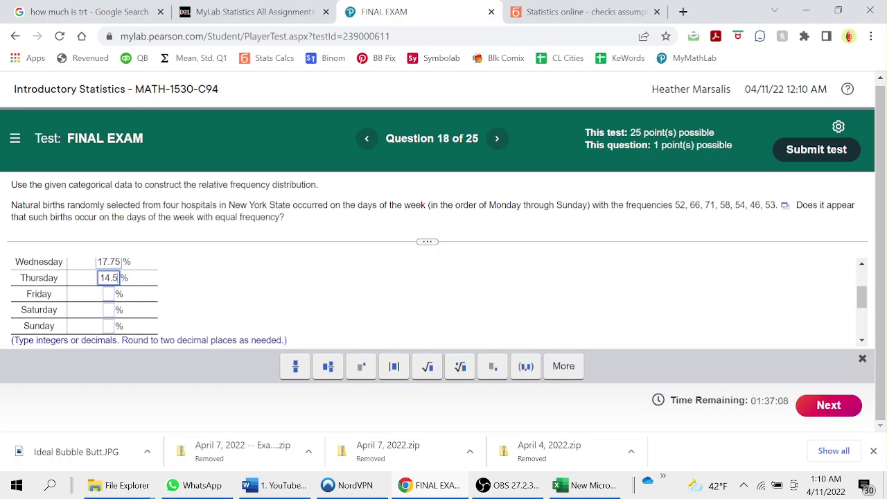
pyautogui.press('Tab')
pyautogui.write('13.5')
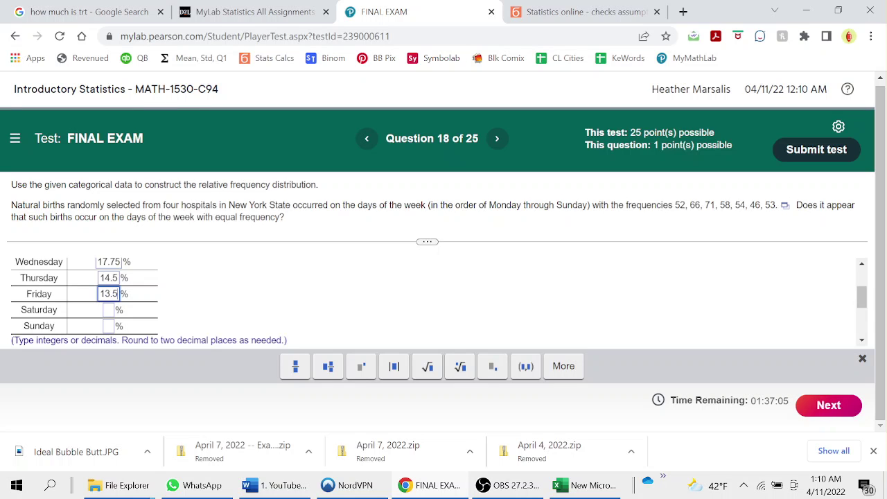
pyautogui.press('Tab')
pyautogui.write('11.5')
pyautogui.press('Tab')
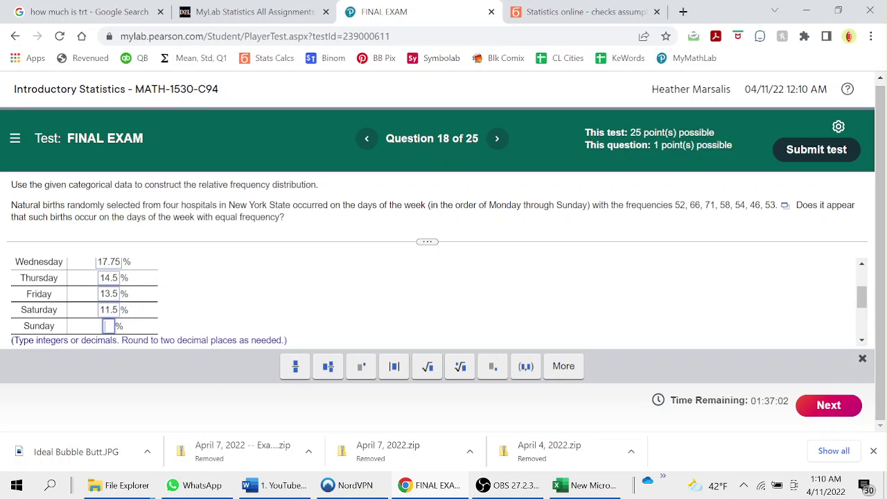
pyautogui.write('13.25')
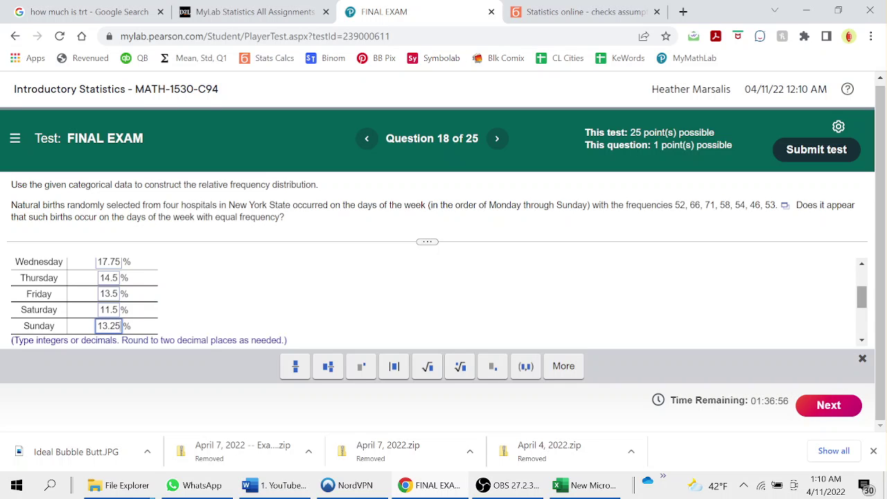
# Review the entered relative frequencies against question 18's answer choices on whether births occur with equal frequency
pyautogui.moveTo(861, 297)
pyautogui.mouseDown()
pyautogui.moveTo(862, 279)
pyautogui.moveTo(861, 308)
pyautogui.mouseUp()
pyautogui.scroll(-1, 429, 298)
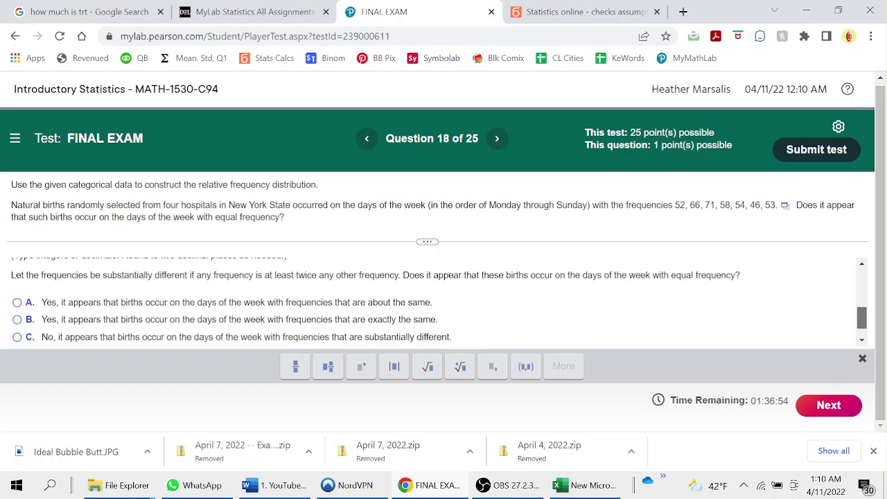
pyautogui.scroll(1, 430, 298)
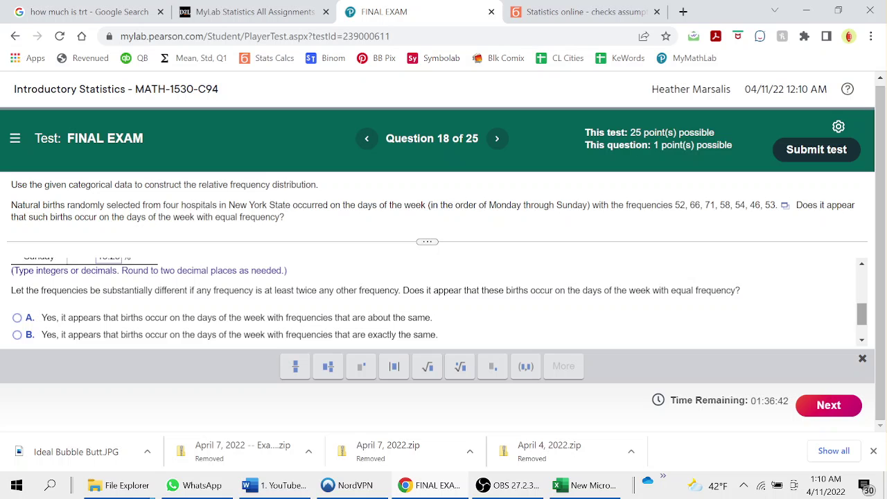
pyautogui.scroll(-1, 439, 300)
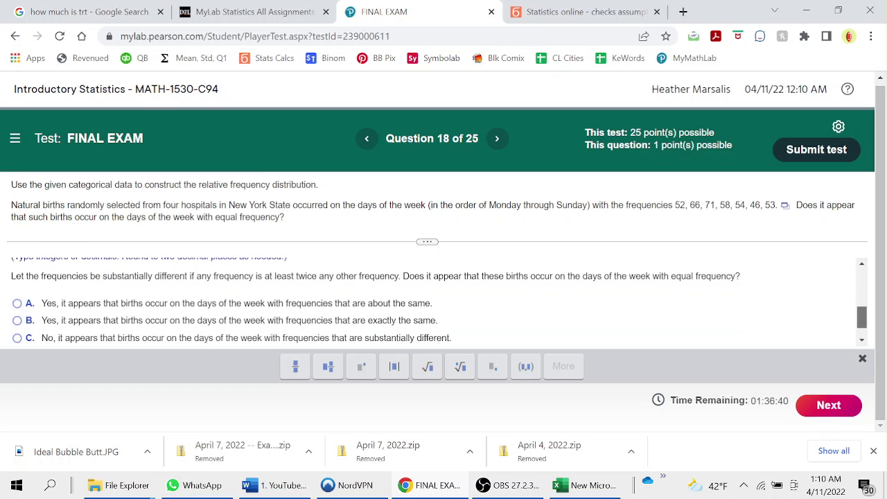
pyautogui.scroll(5, 437, 300)
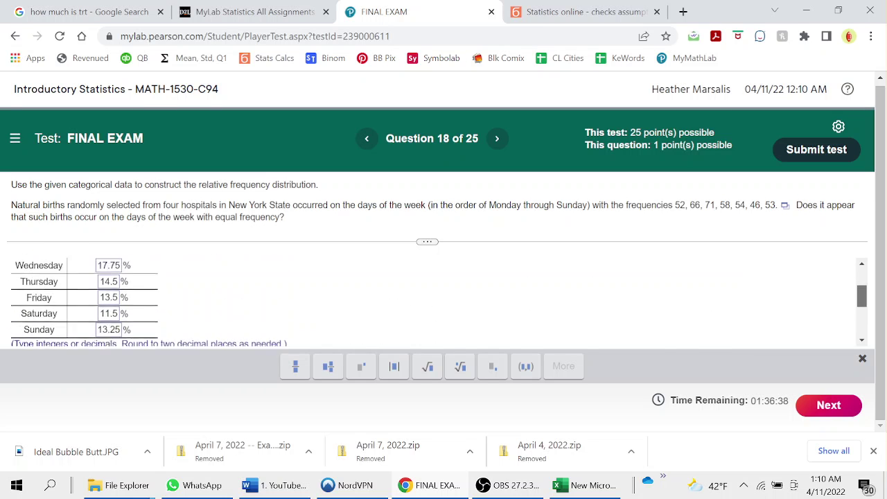
pyautogui.scroll(1, 437, 302)
pyautogui.scroll(-1, 436, 302)
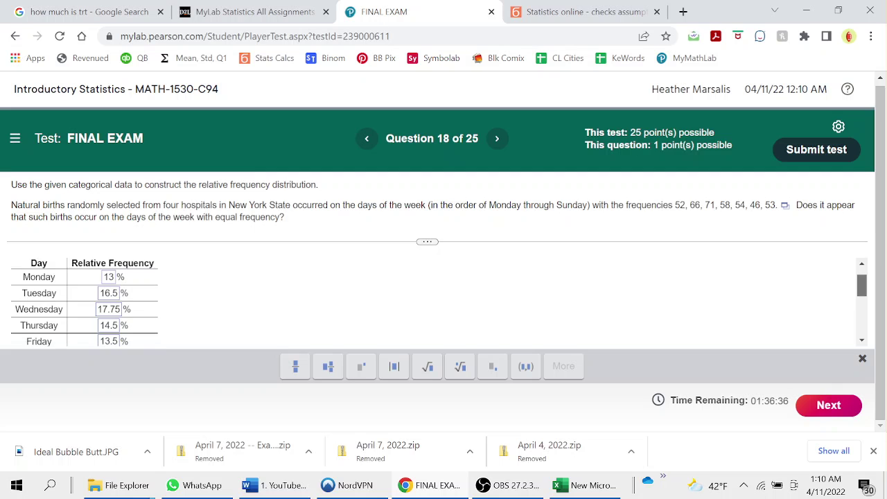
pyautogui.scroll(-3, 436, 301)
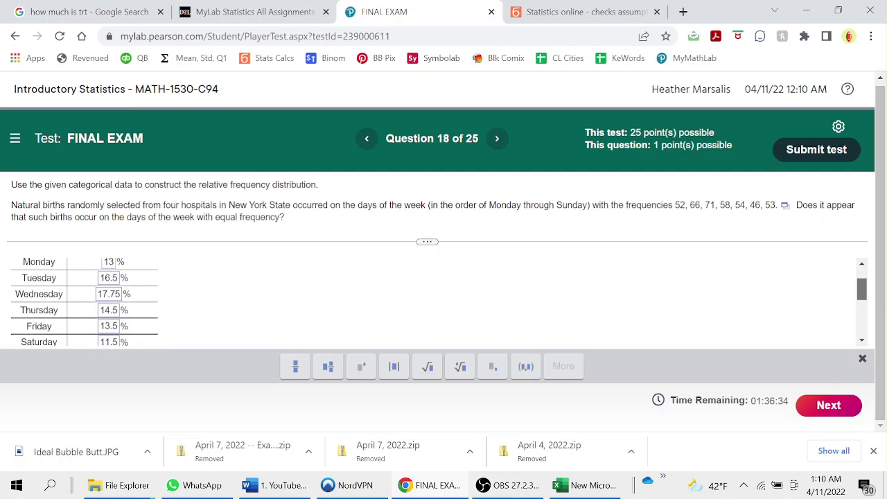
pyautogui.scroll(-5, 437, 302)
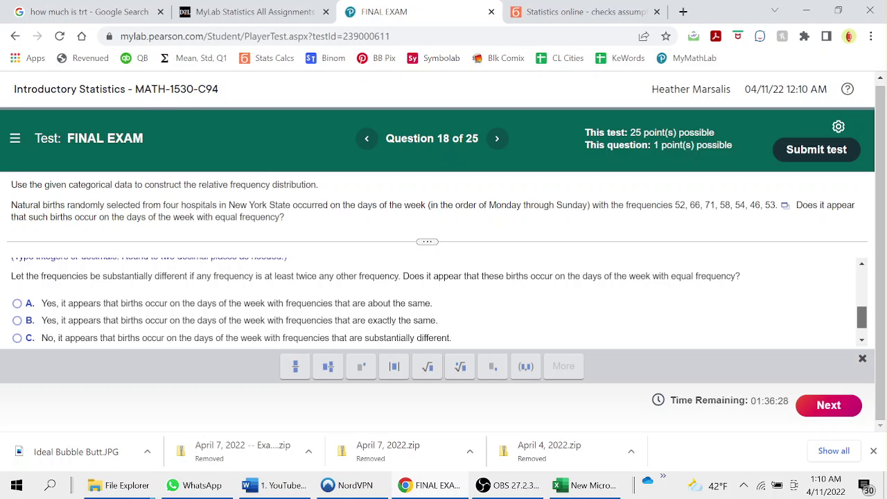
pyautogui.scroll(-1, 436, 302)
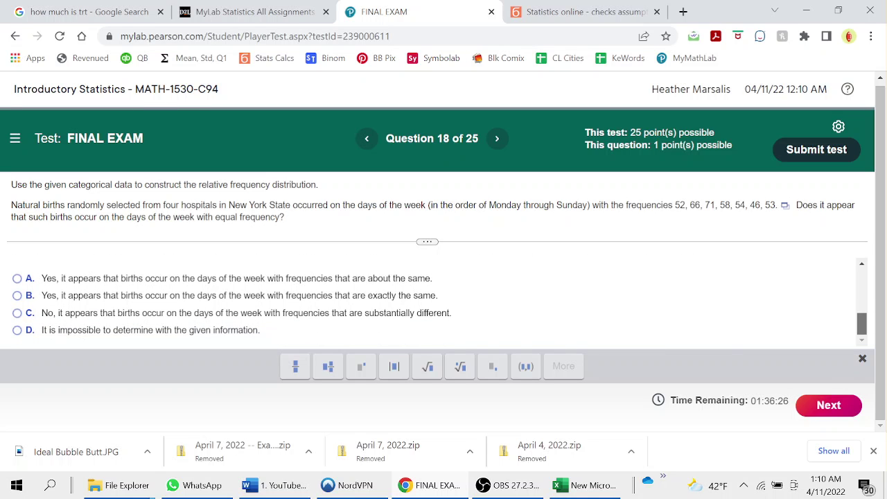
# Answer question 18 with A, that births occur with about the same frequencies, and go to question 19
pyautogui.scroll(5, 436, 302)
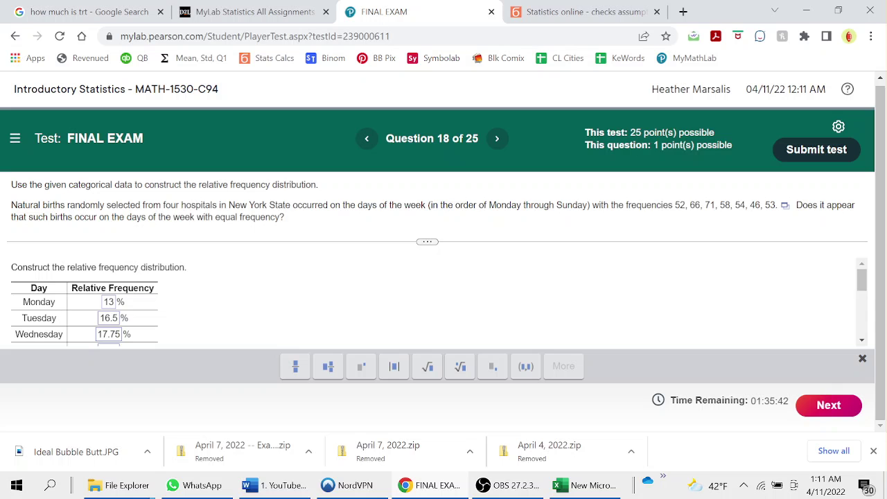
pyautogui.scroll(-2, 430, 301)
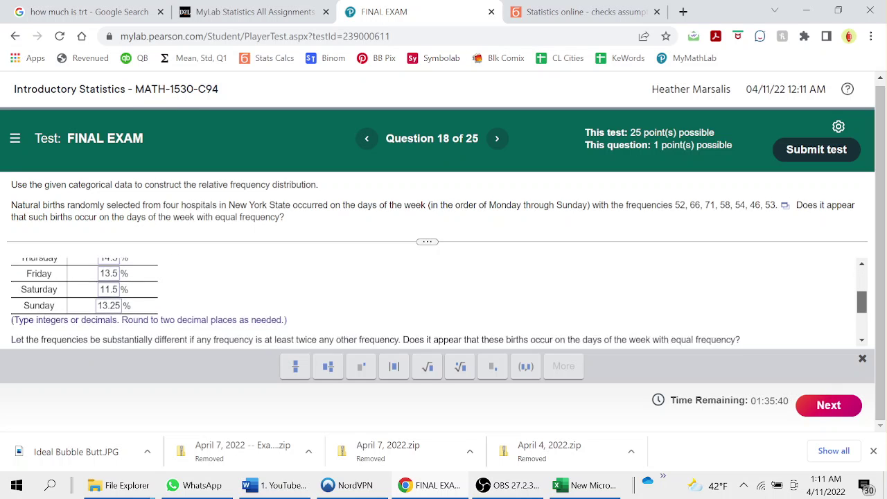
pyautogui.scroll(-3, 430, 301)
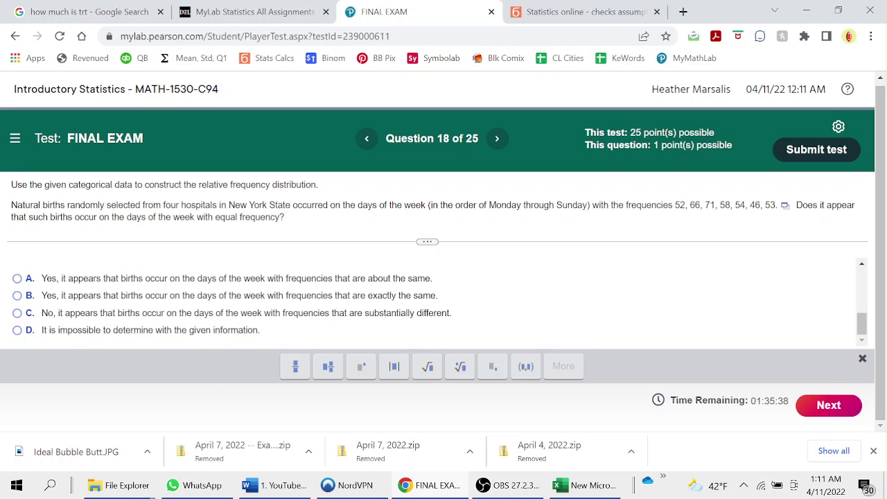
pyautogui.click(17, 278)
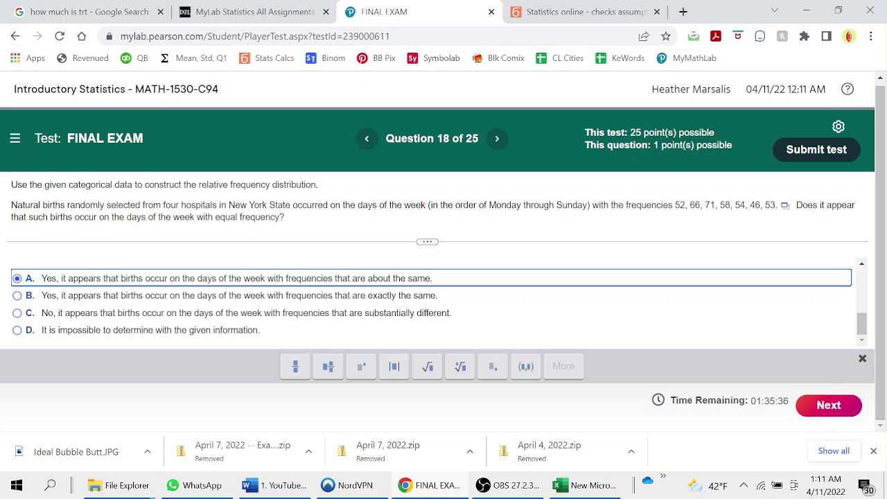
pyautogui.click(497, 138)
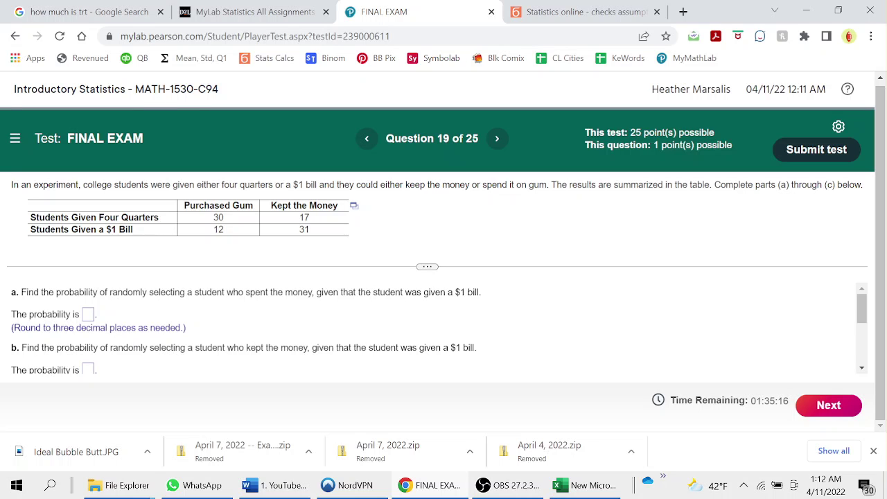
# Enter 0.279 in question 19 part a as the probability that a student given a $1 bill spent the money
pyautogui.click(88, 314)
pyautogui.write('0/')
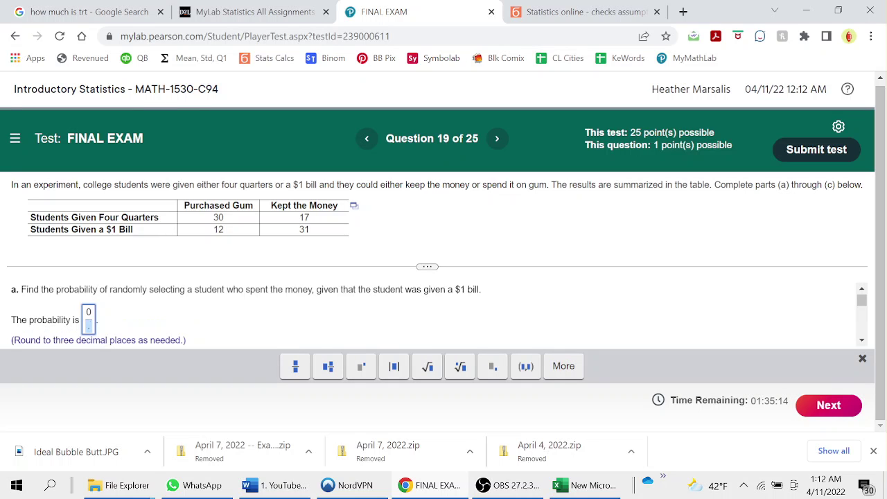
pyautogui.press('BackSpace')
pyautogui.press('BackSpace')
pyautogui.write('0.2')
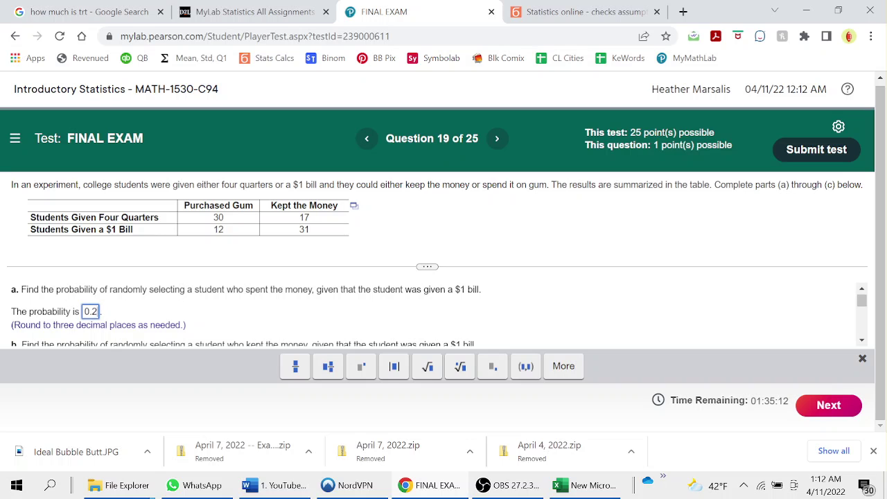
pyautogui.write('79')
# Enter 0.721 in part b as the probability that a student given a $1 bill kept the money
pyautogui.click(862, 340)
pyautogui.click(862, 339)
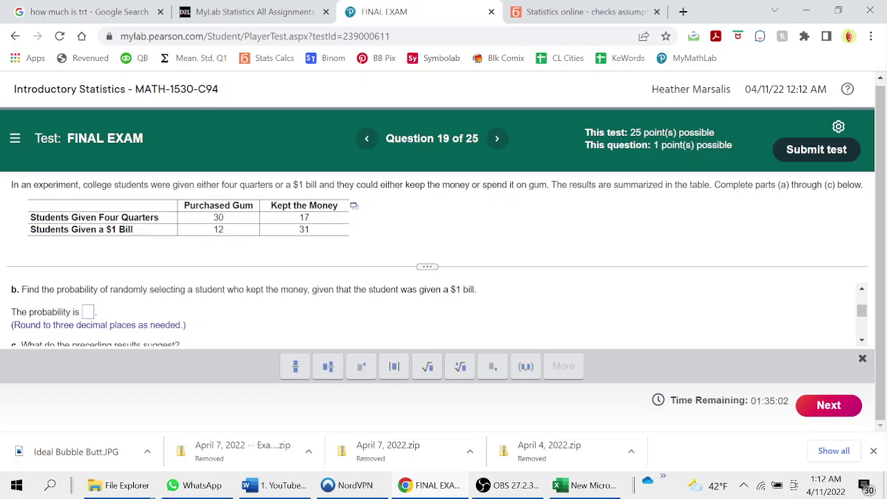
pyautogui.click(88, 311)
pyautogui.write('0.')
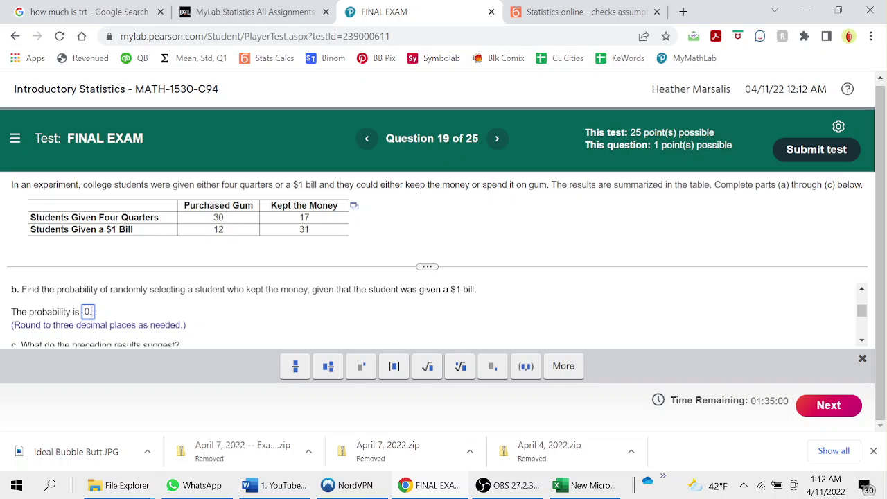
pyautogui.write('721')
# Answer part c with A, that a student given a $1 bill is more likely to have kept the money, and go to question 20
pyautogui.click(862, 340)
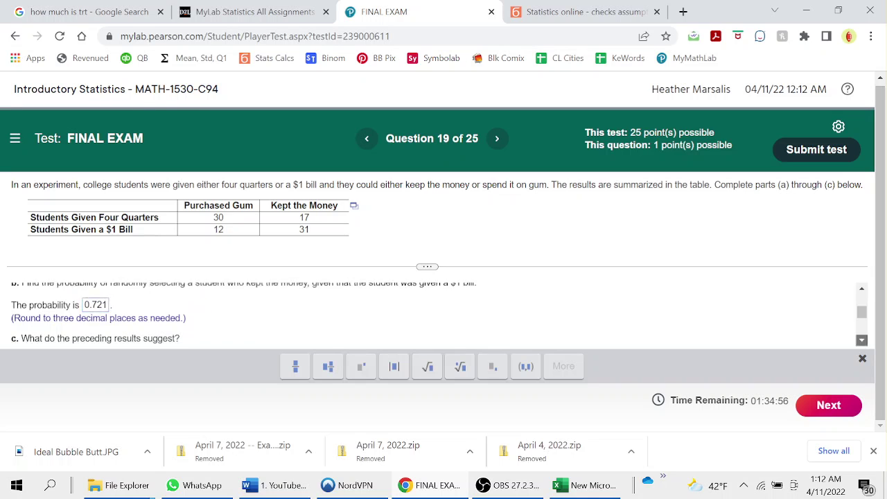
pyautogui.click(861, 339)
pyautogui.scroll(3, 430, 312)
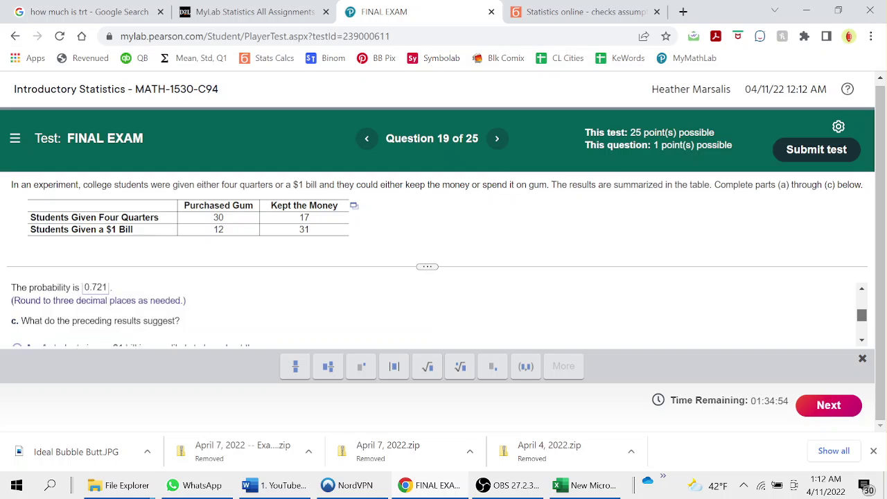
pyautogui.scroll(-3, 429, 312)
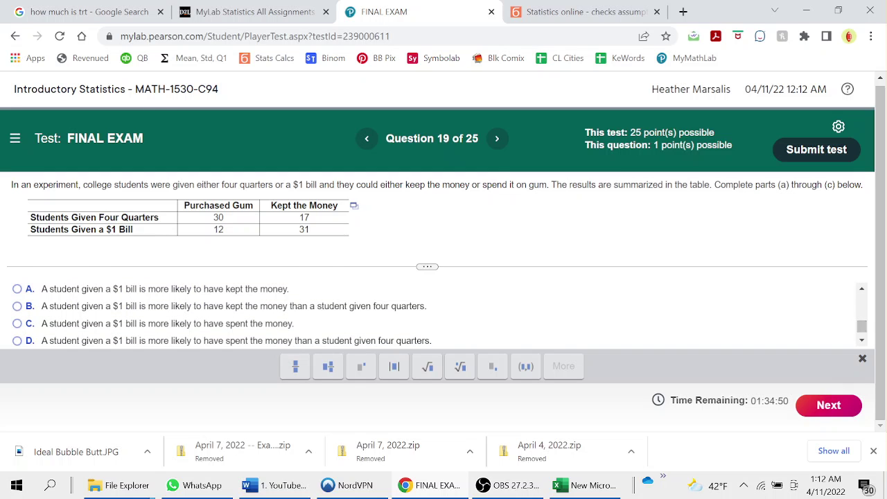
pyautogui.click(261, 289)
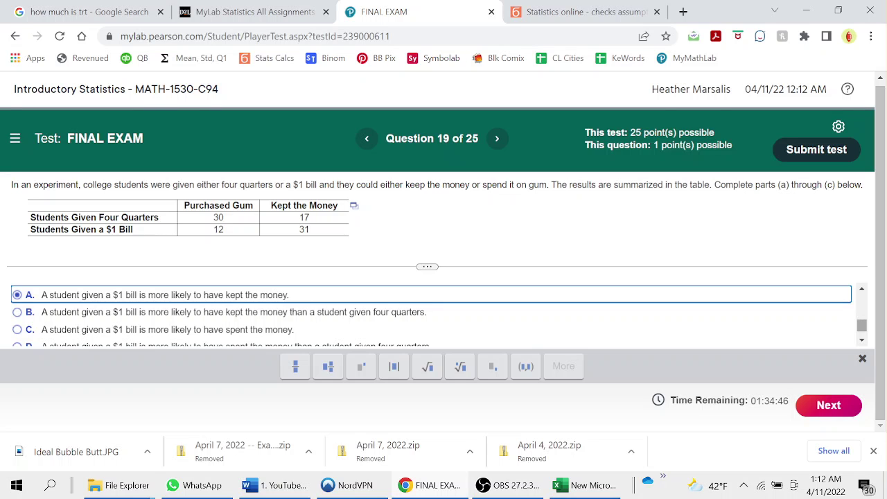
pyautogui.scroll(-1, 862, 325)
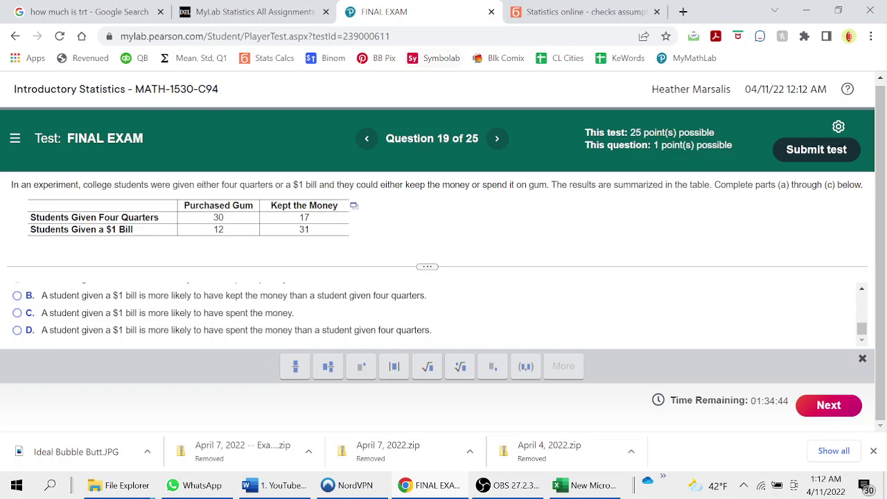
pyautogui.click(497, 139)
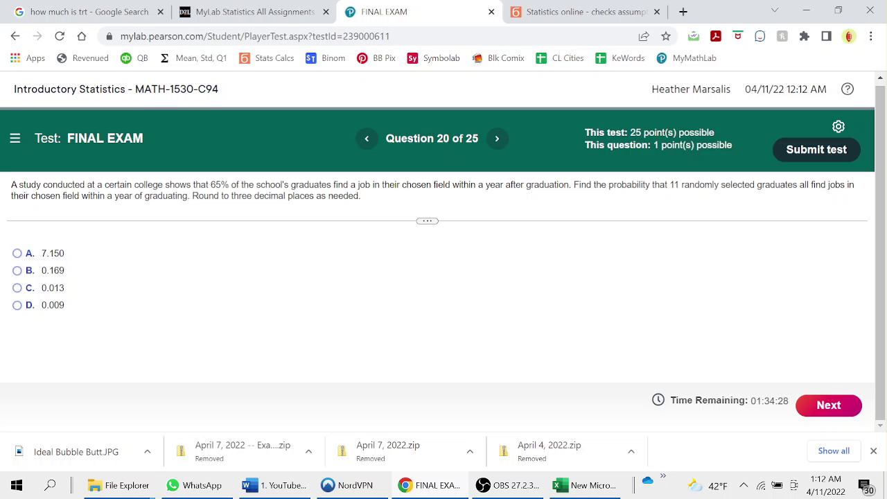
# Answer question 20 with D, 0.009, and question 21 with an IQ score of 120, advancing to question 22
pyautogui.click(32, 305)
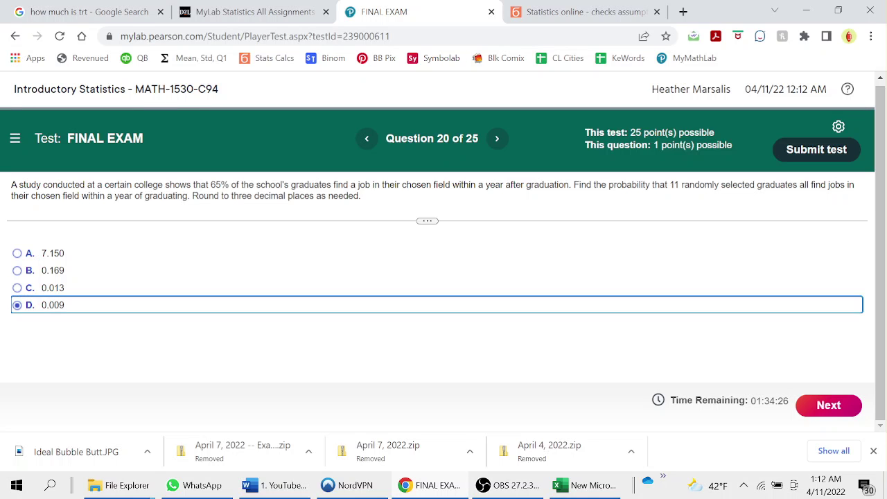
pyautogui.click(497, 139)
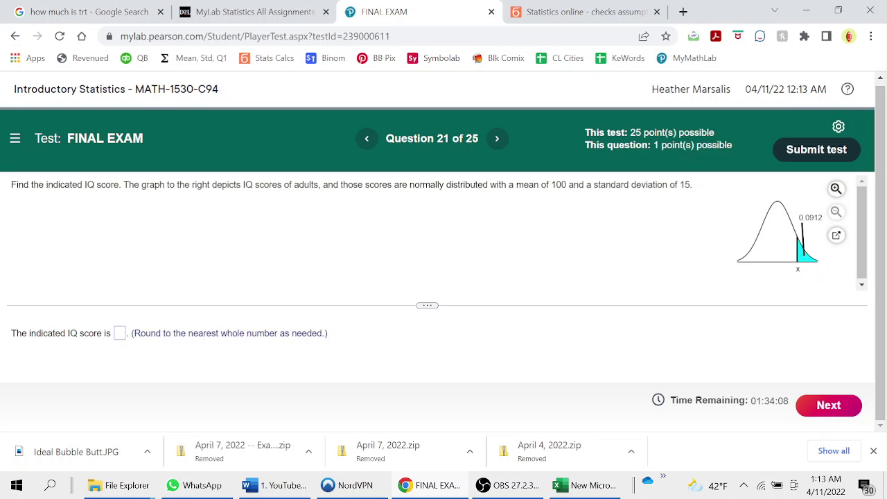
pyautogui.click(119, 333)
pyautogui.write('120')
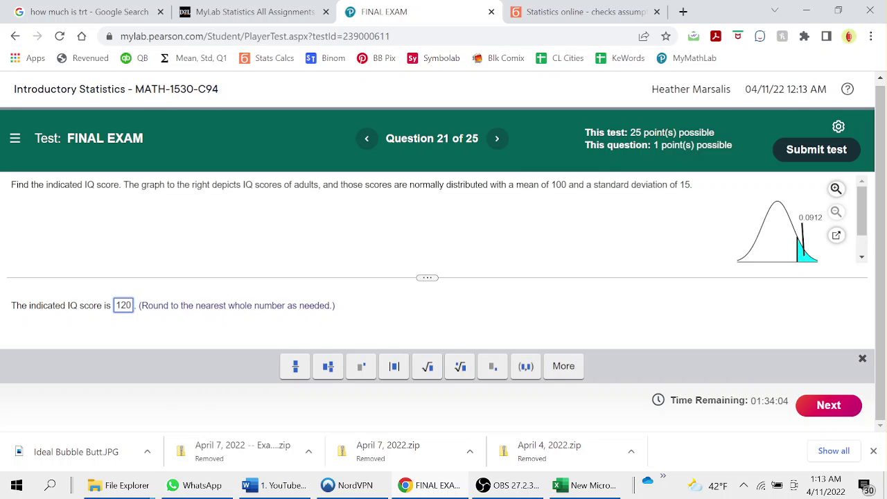
pyautogui.click(497, 138)
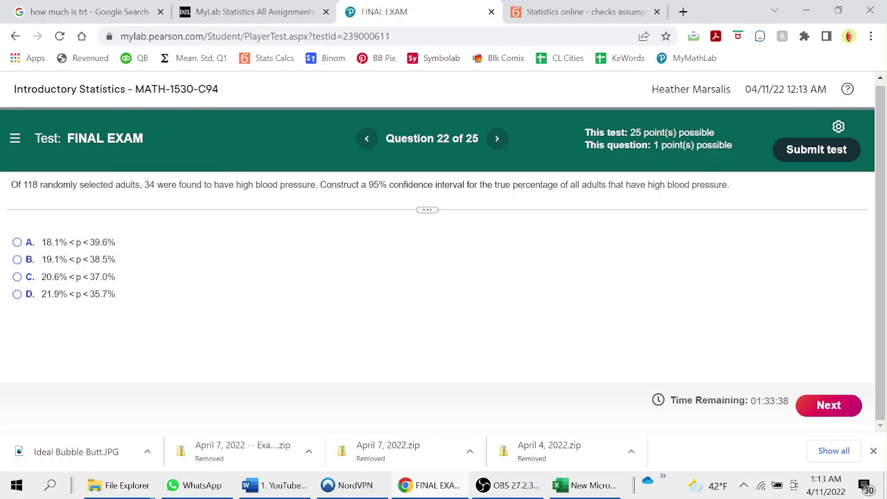
# Answer question 22 with C, 20.6% < p < 37.0%, and question 23 with A, ŷ = 5.05 + 1.91x, advancing to question 24
pyautogui.click(108, 277)
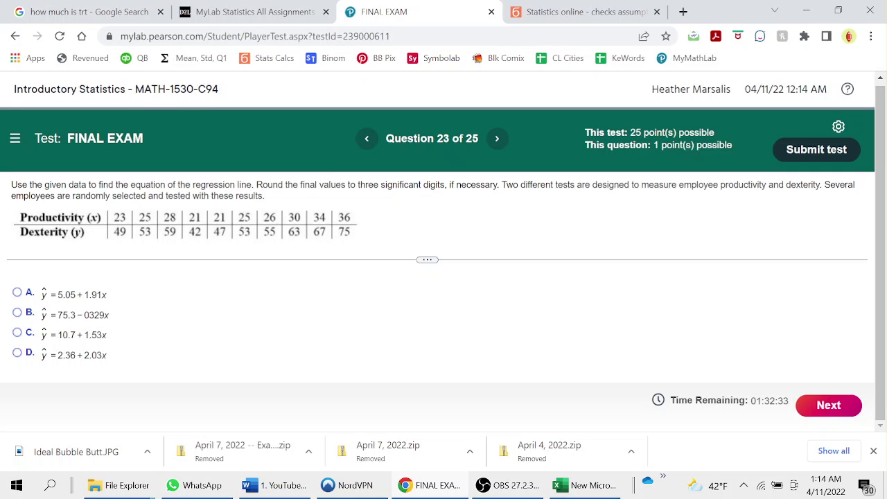
pyautogui.click(17, 292)
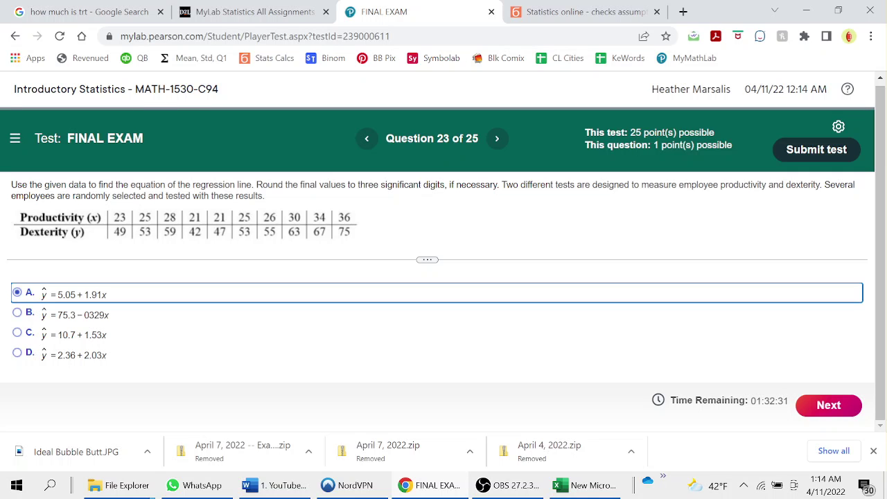
pyautogui.click(496, 139)
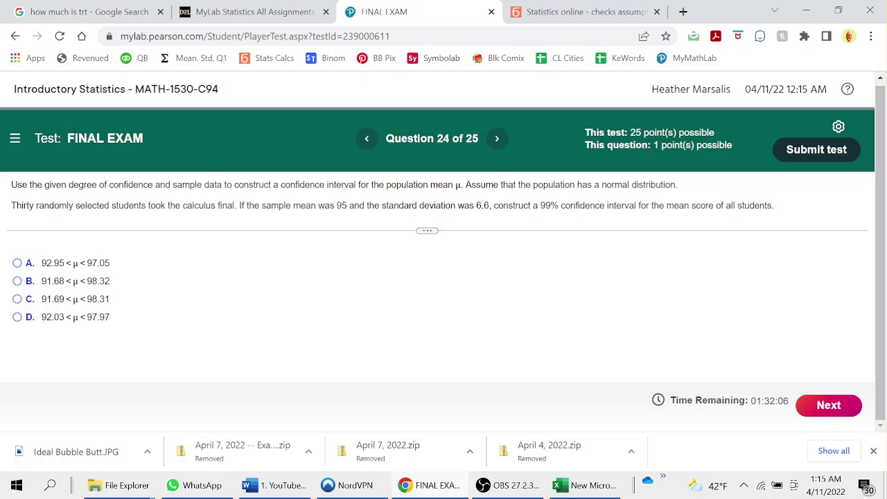
# Answer question 24 with B, 91.68 < μ < 98.32, and question 25 with B, H0: μ = 98.6°F
pyautogui.click(16, 281)
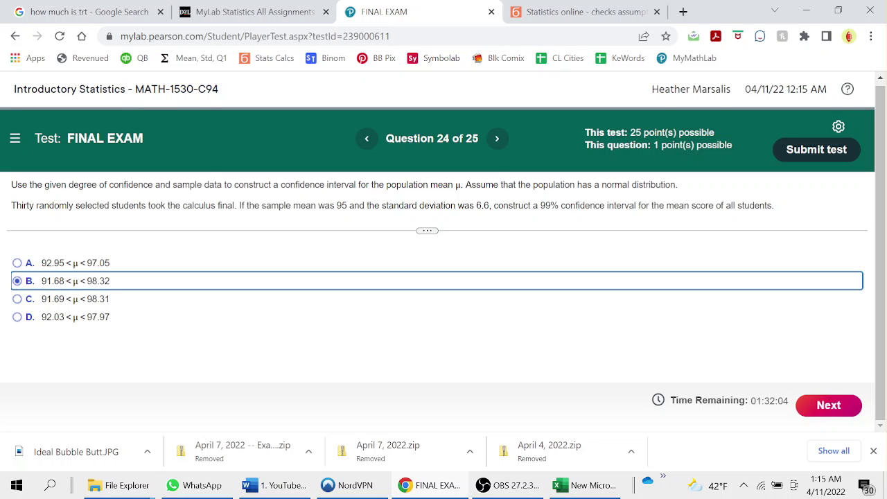
pyautogui.click(829, 405)
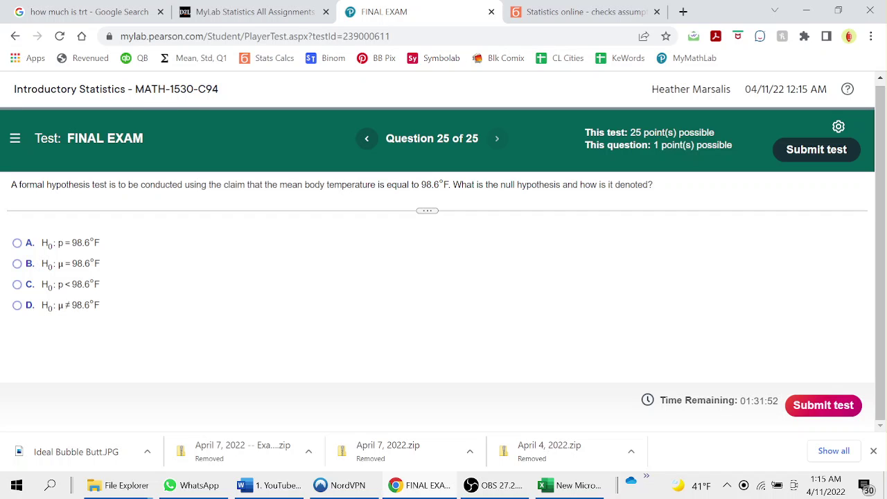
pyautogui.click(17, 243)
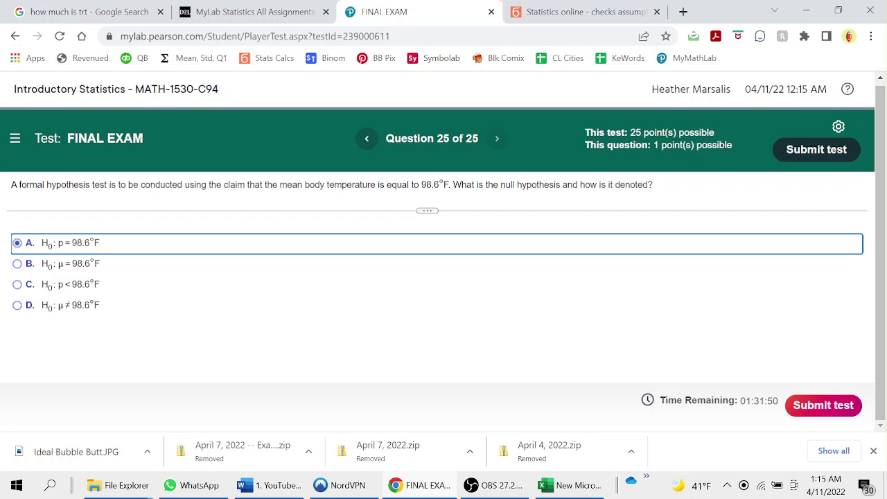
pyautogui.click(17, 263)
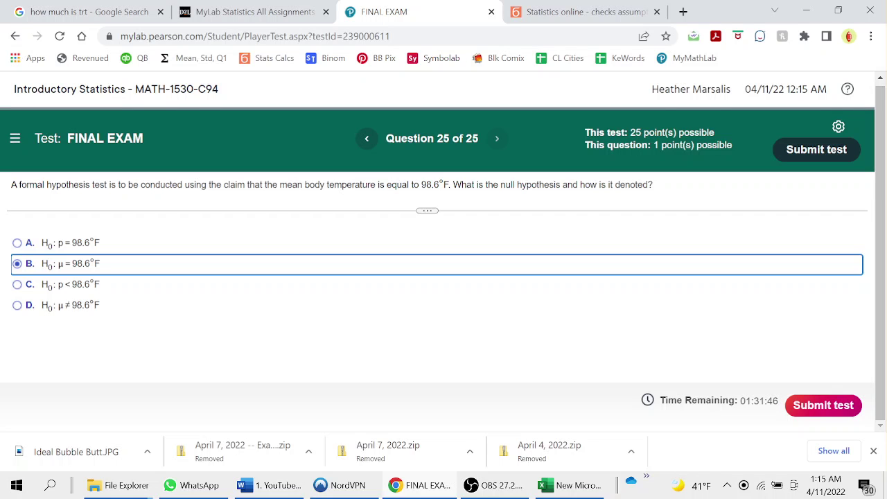
# Submit the completed final exam and look over the score and per-question results in the test summary
pyautogui.click(823, 405)
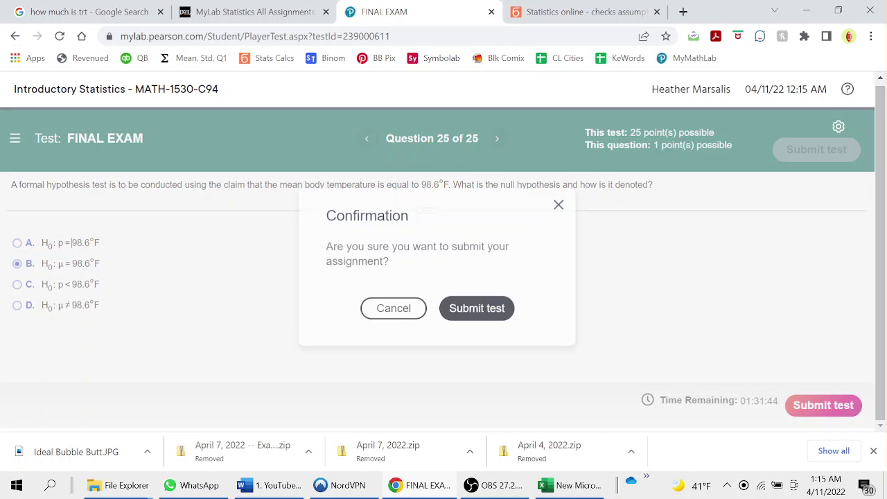
pyautogui.click(476, 308)
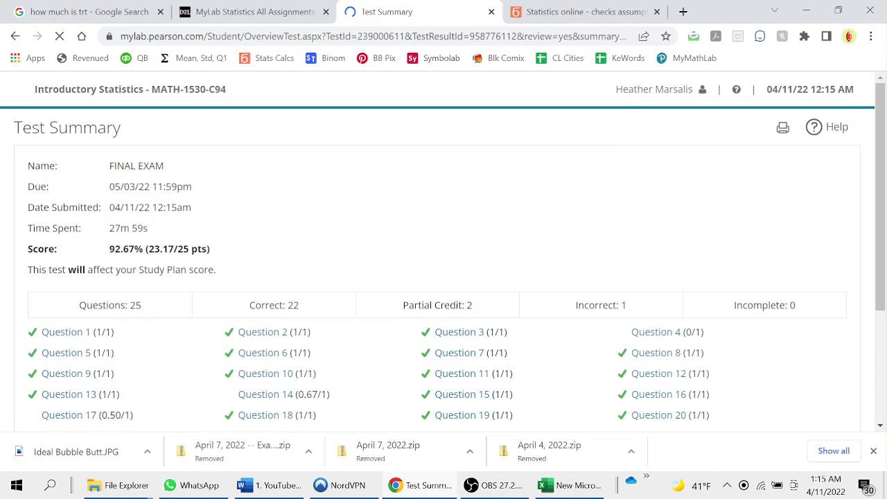
pyautogui.scroll(-3, 886, 179)
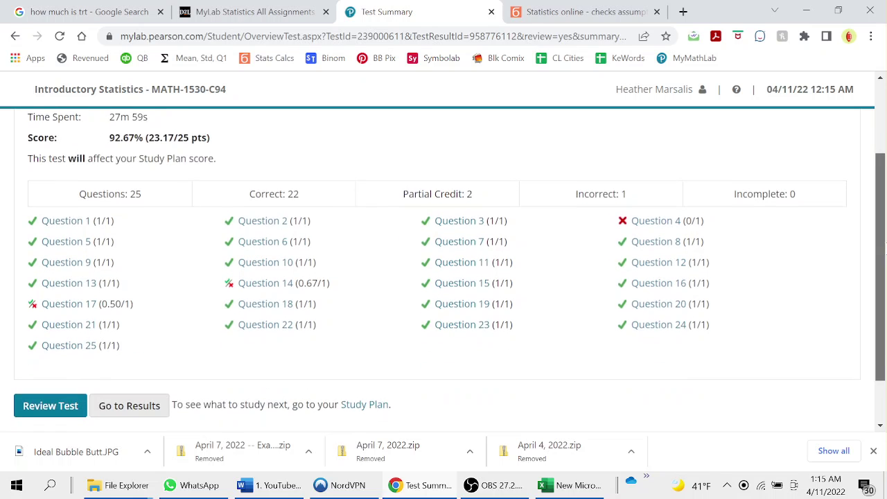
pyautogui.scroll(3, 886, 179)
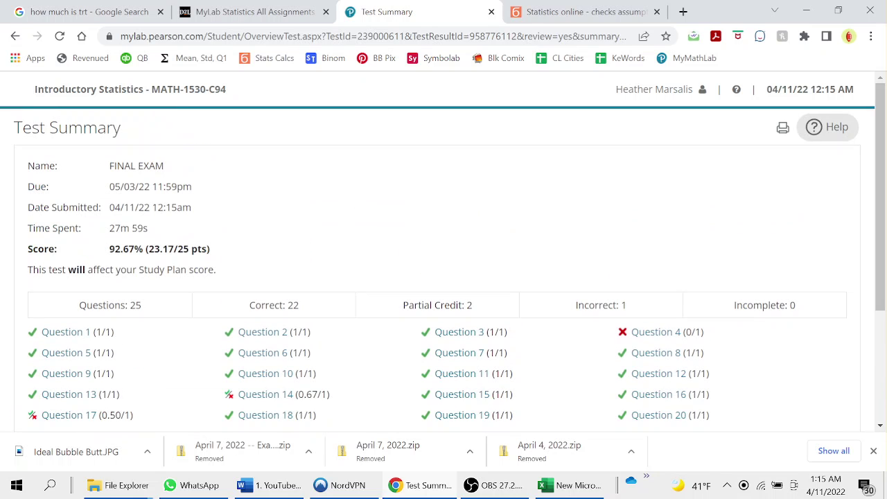